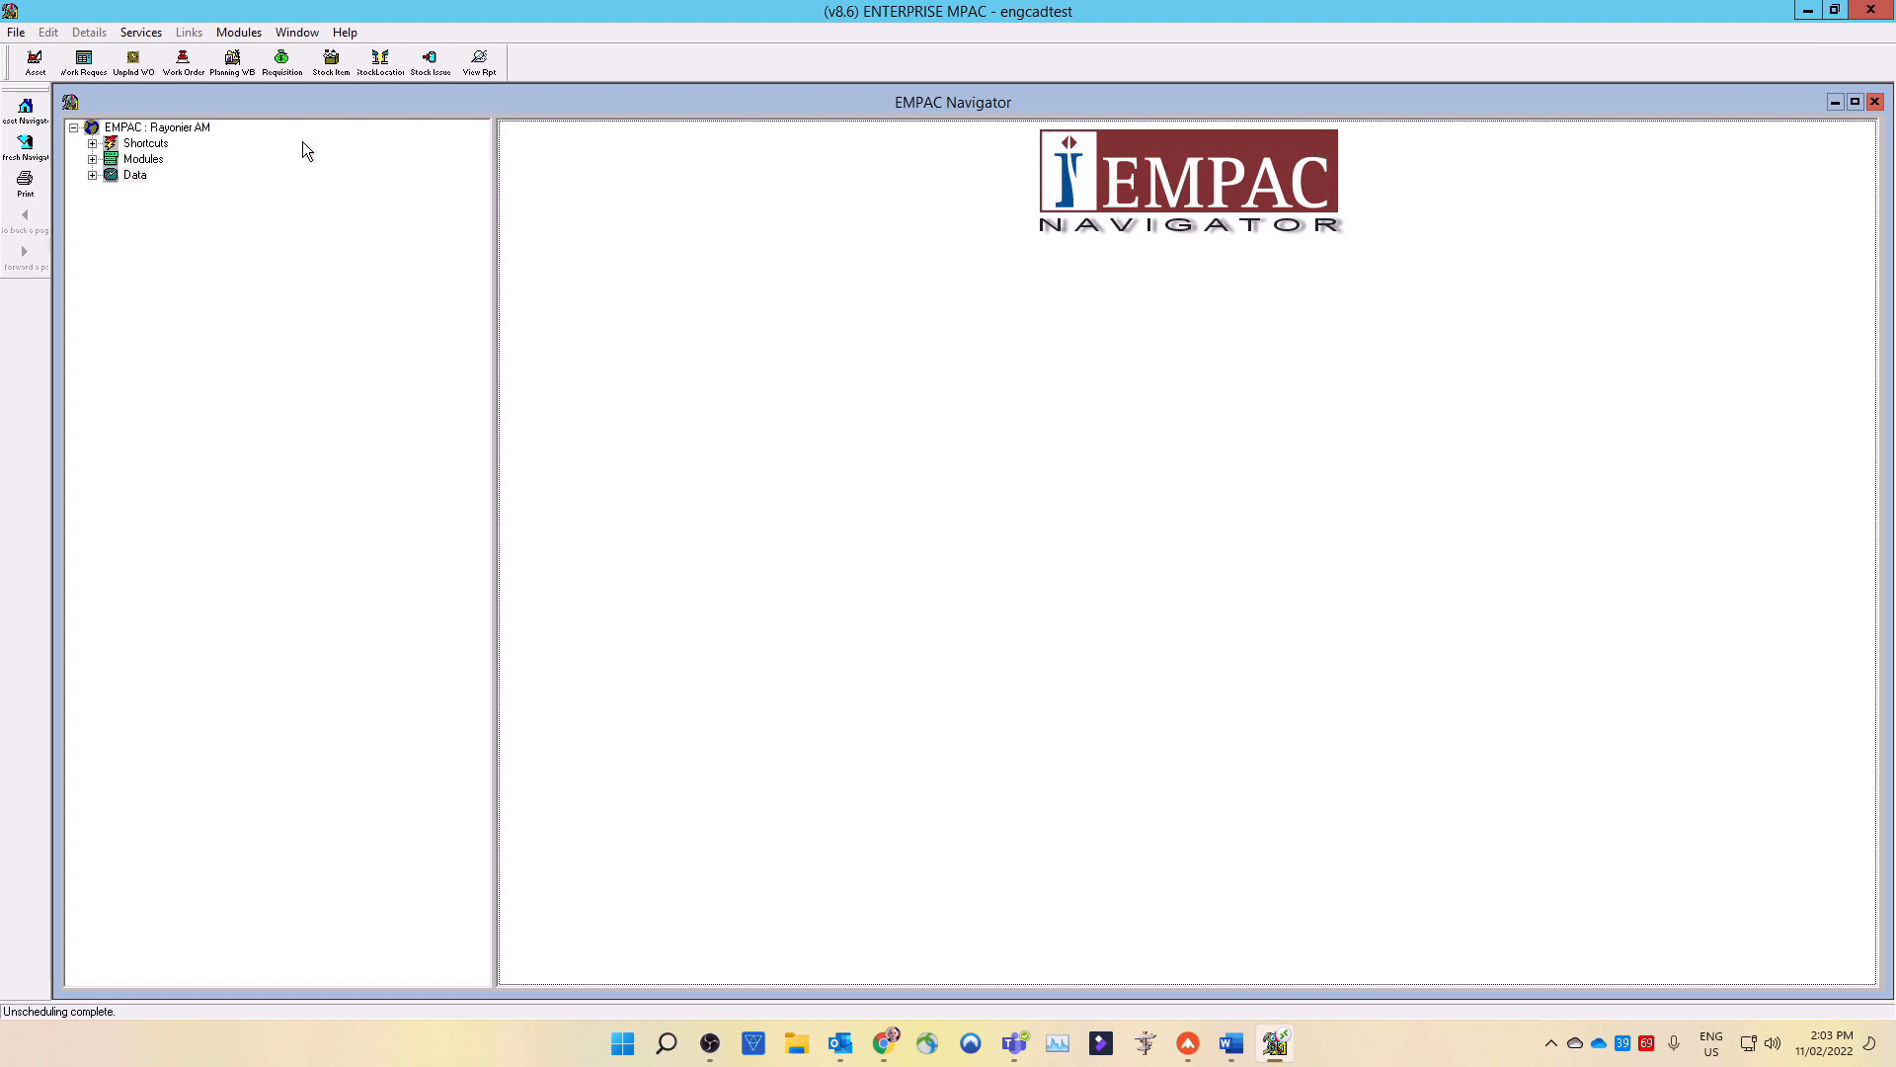
# Open two Planning Workbench windows and place them side by side.
pyautogui.click(233, 63)
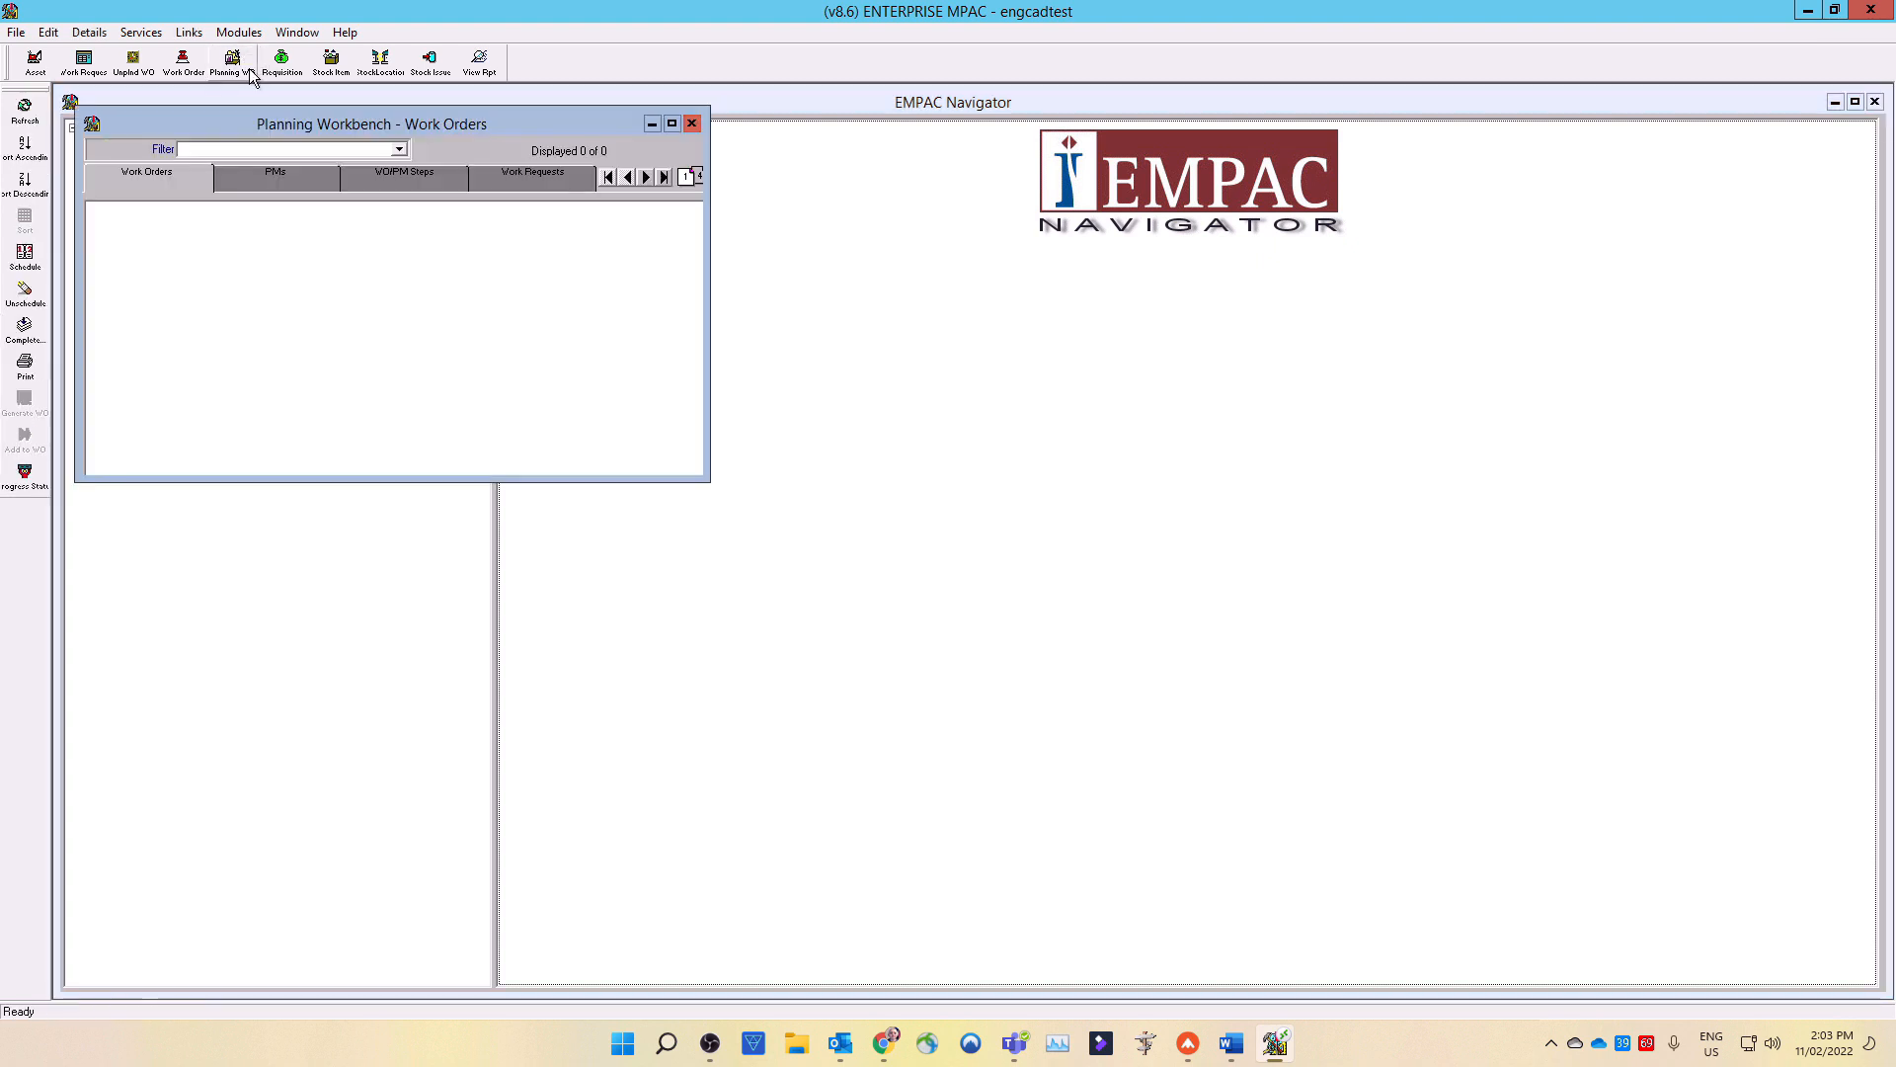
pyautogui.click(249, 77)
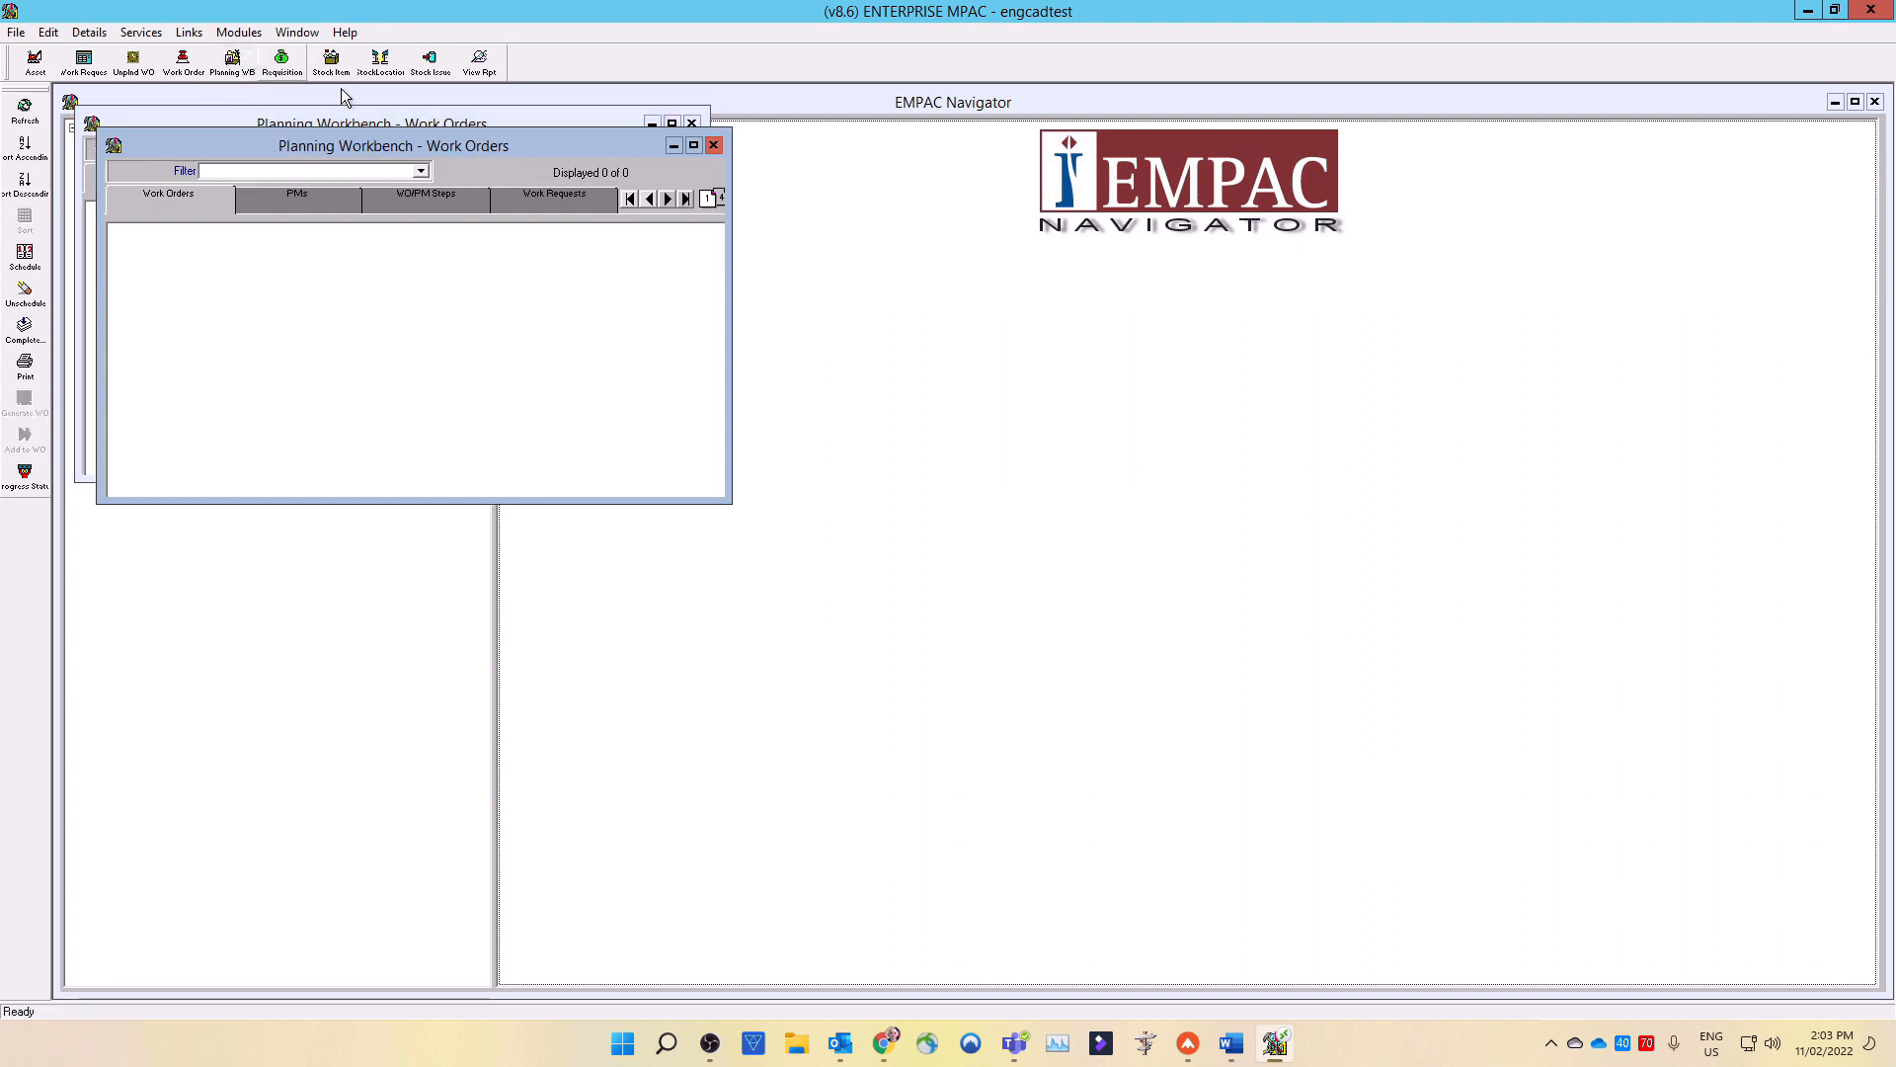
pyautogui.moveTo(633, 148); pyautogui.dragTo(1291, 169)
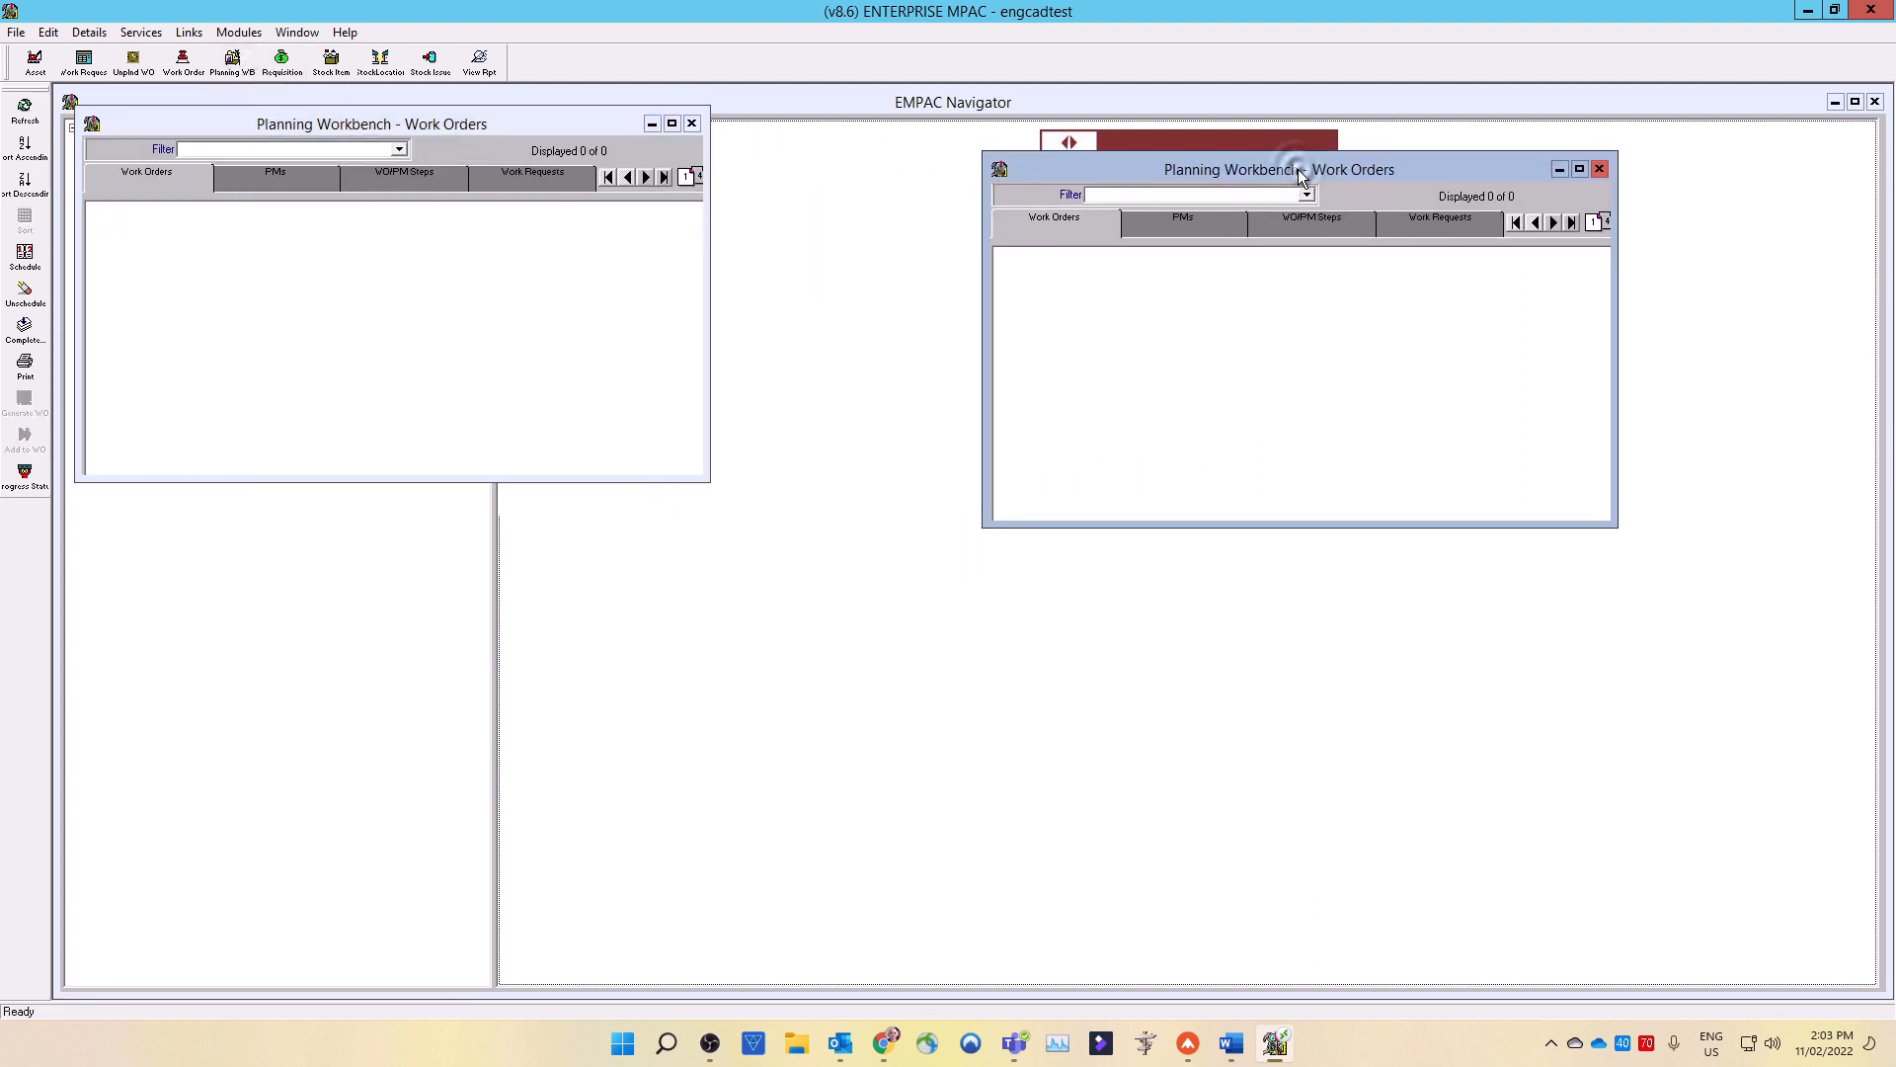
# Show WO/PM Steps in both workbench windows and load the DA-PULPMILLS TOTAL OPEN BACKLOG filter in the first one.
pyautogui.click(1281, 226)
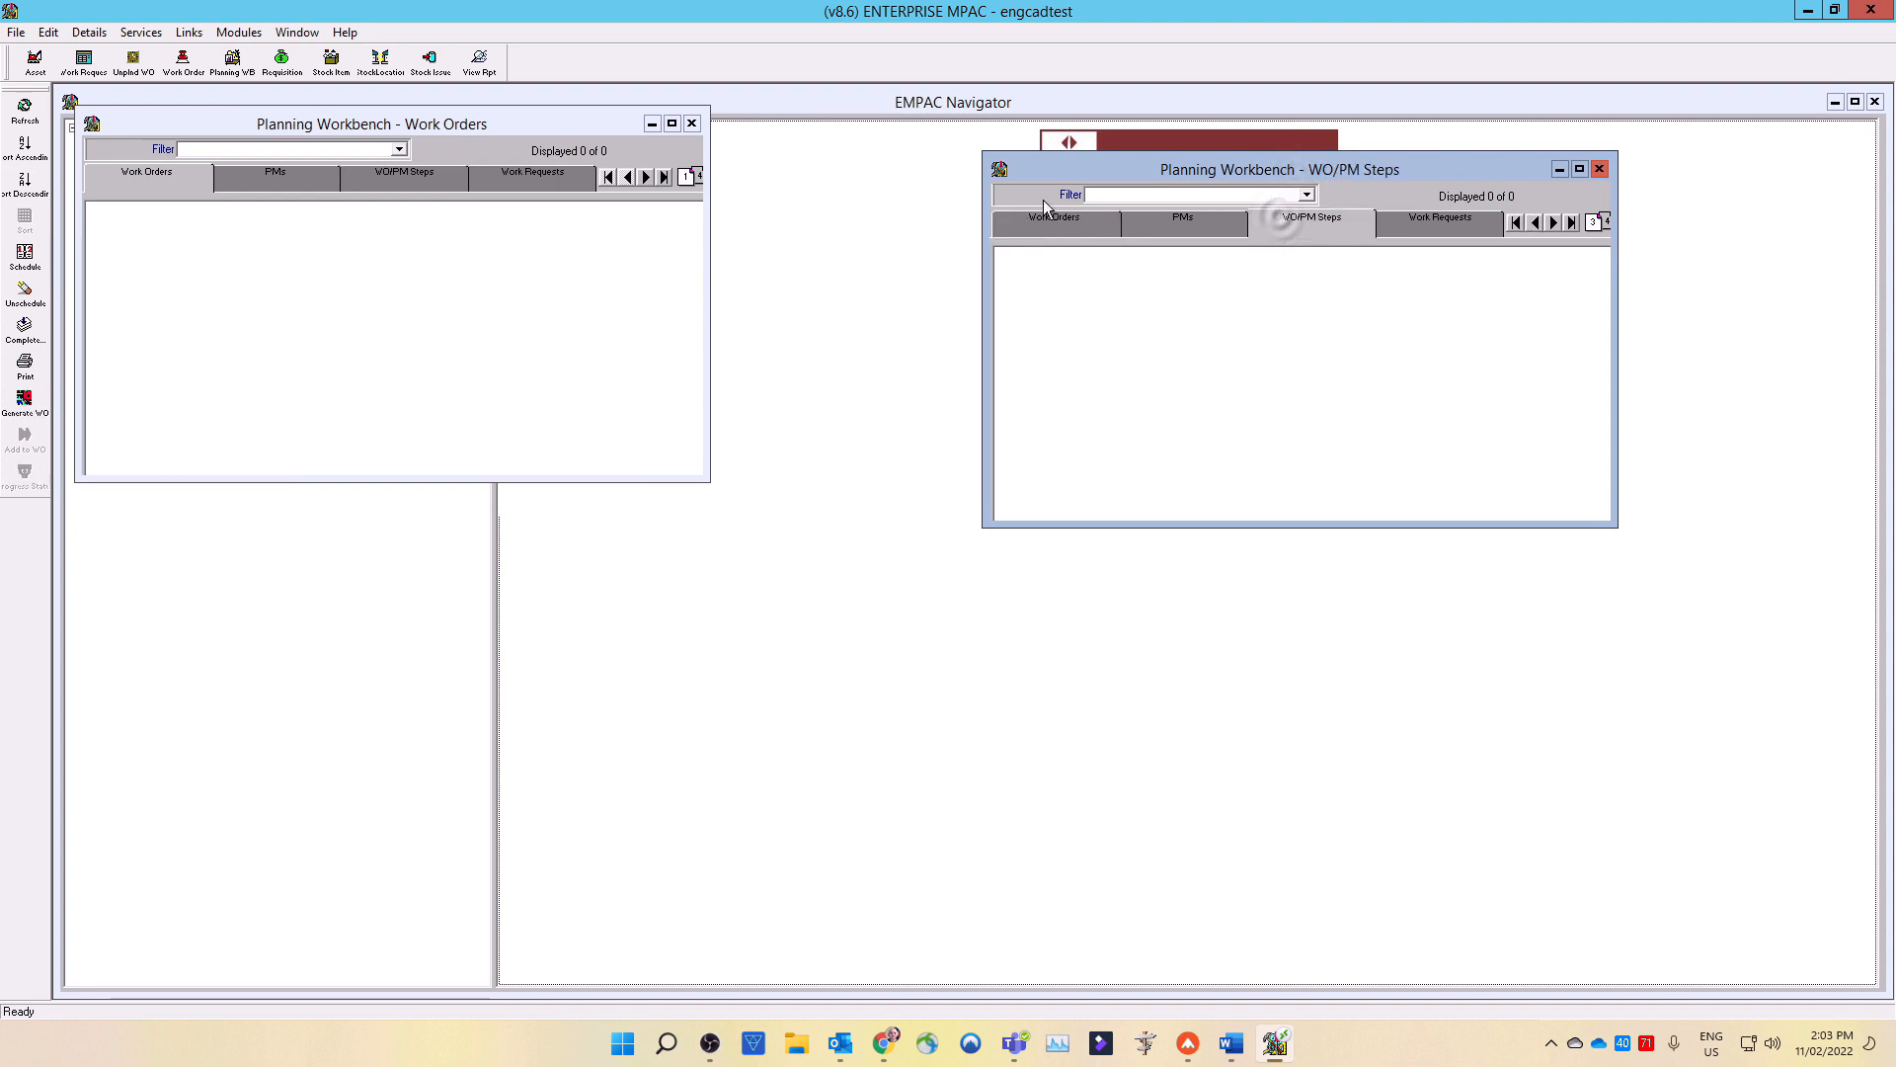
pyautogui.click(387, 173)
pyautogui.click(400, 149)
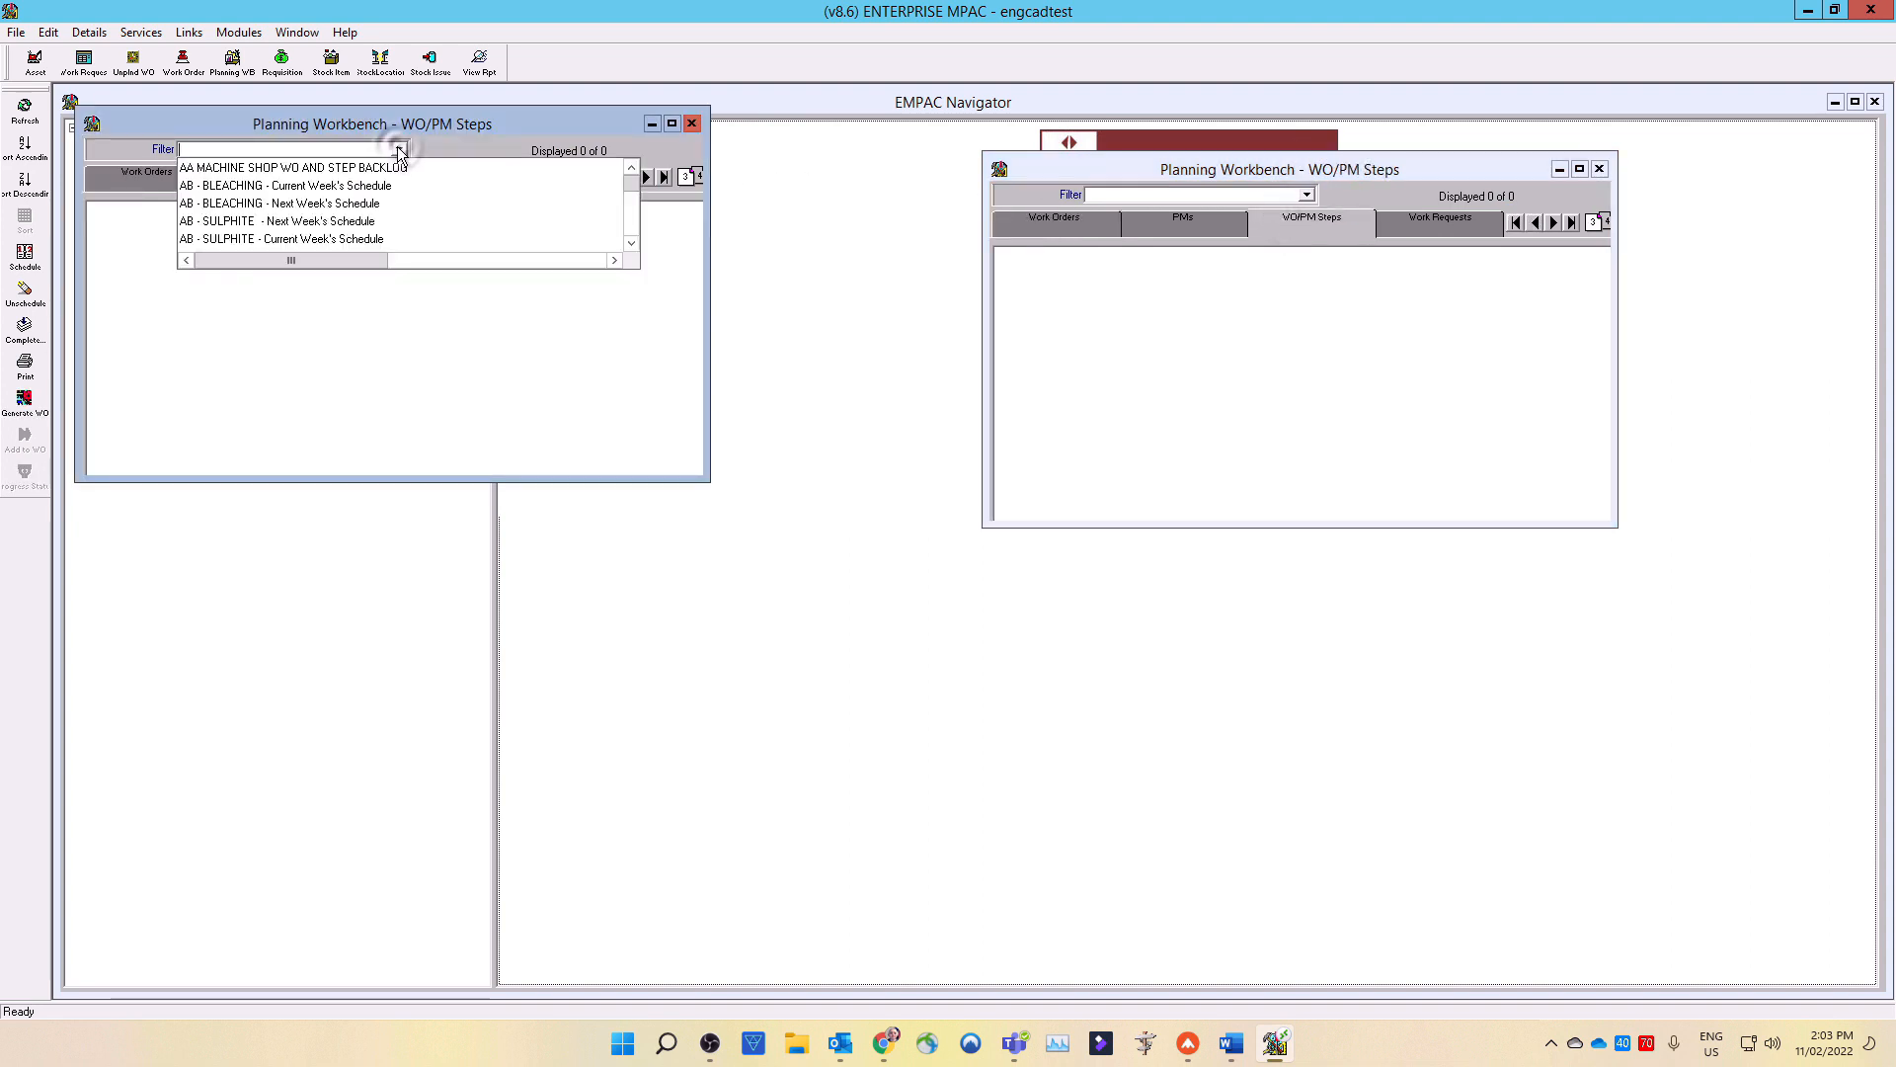
pyautogui.write('j')
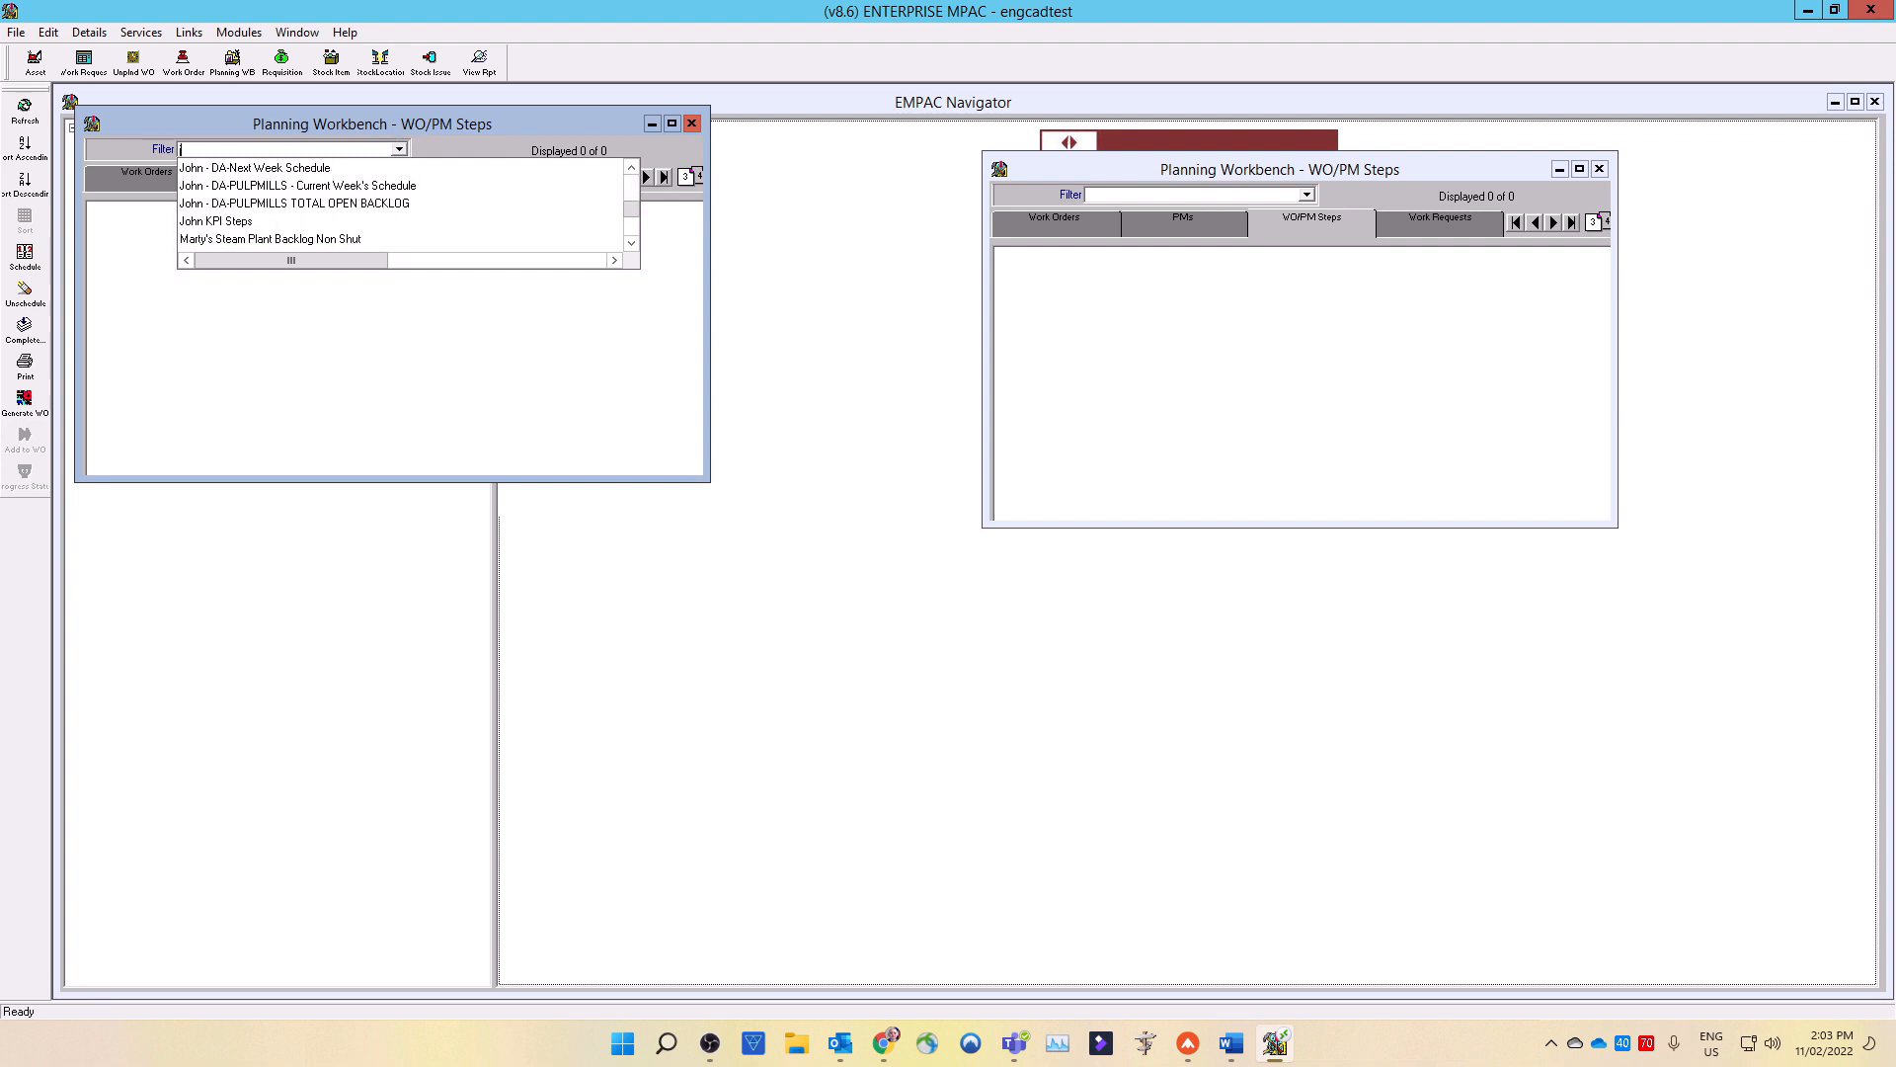
pyautogui.click(309, 204)
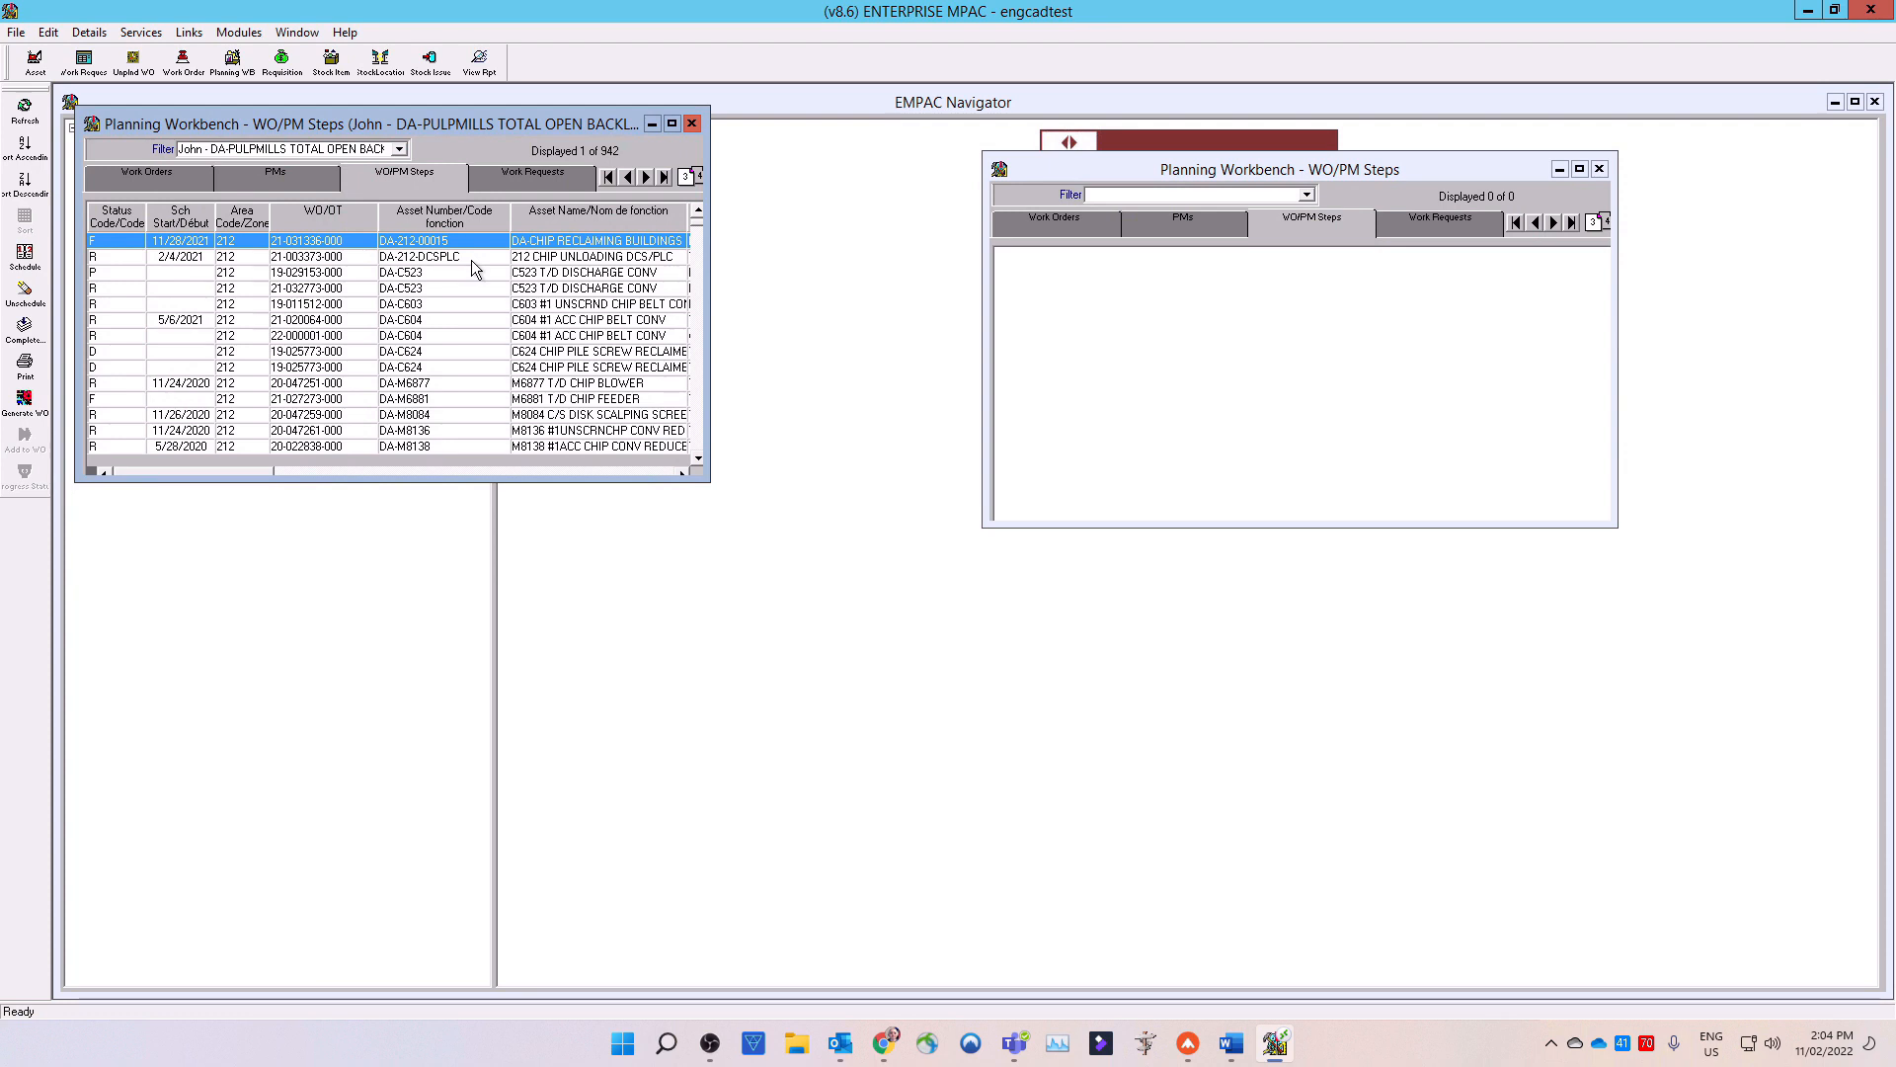
# Load the DA-Next Week Schedule filter in the second workbench window.
pyautogui.click(1307, 196)
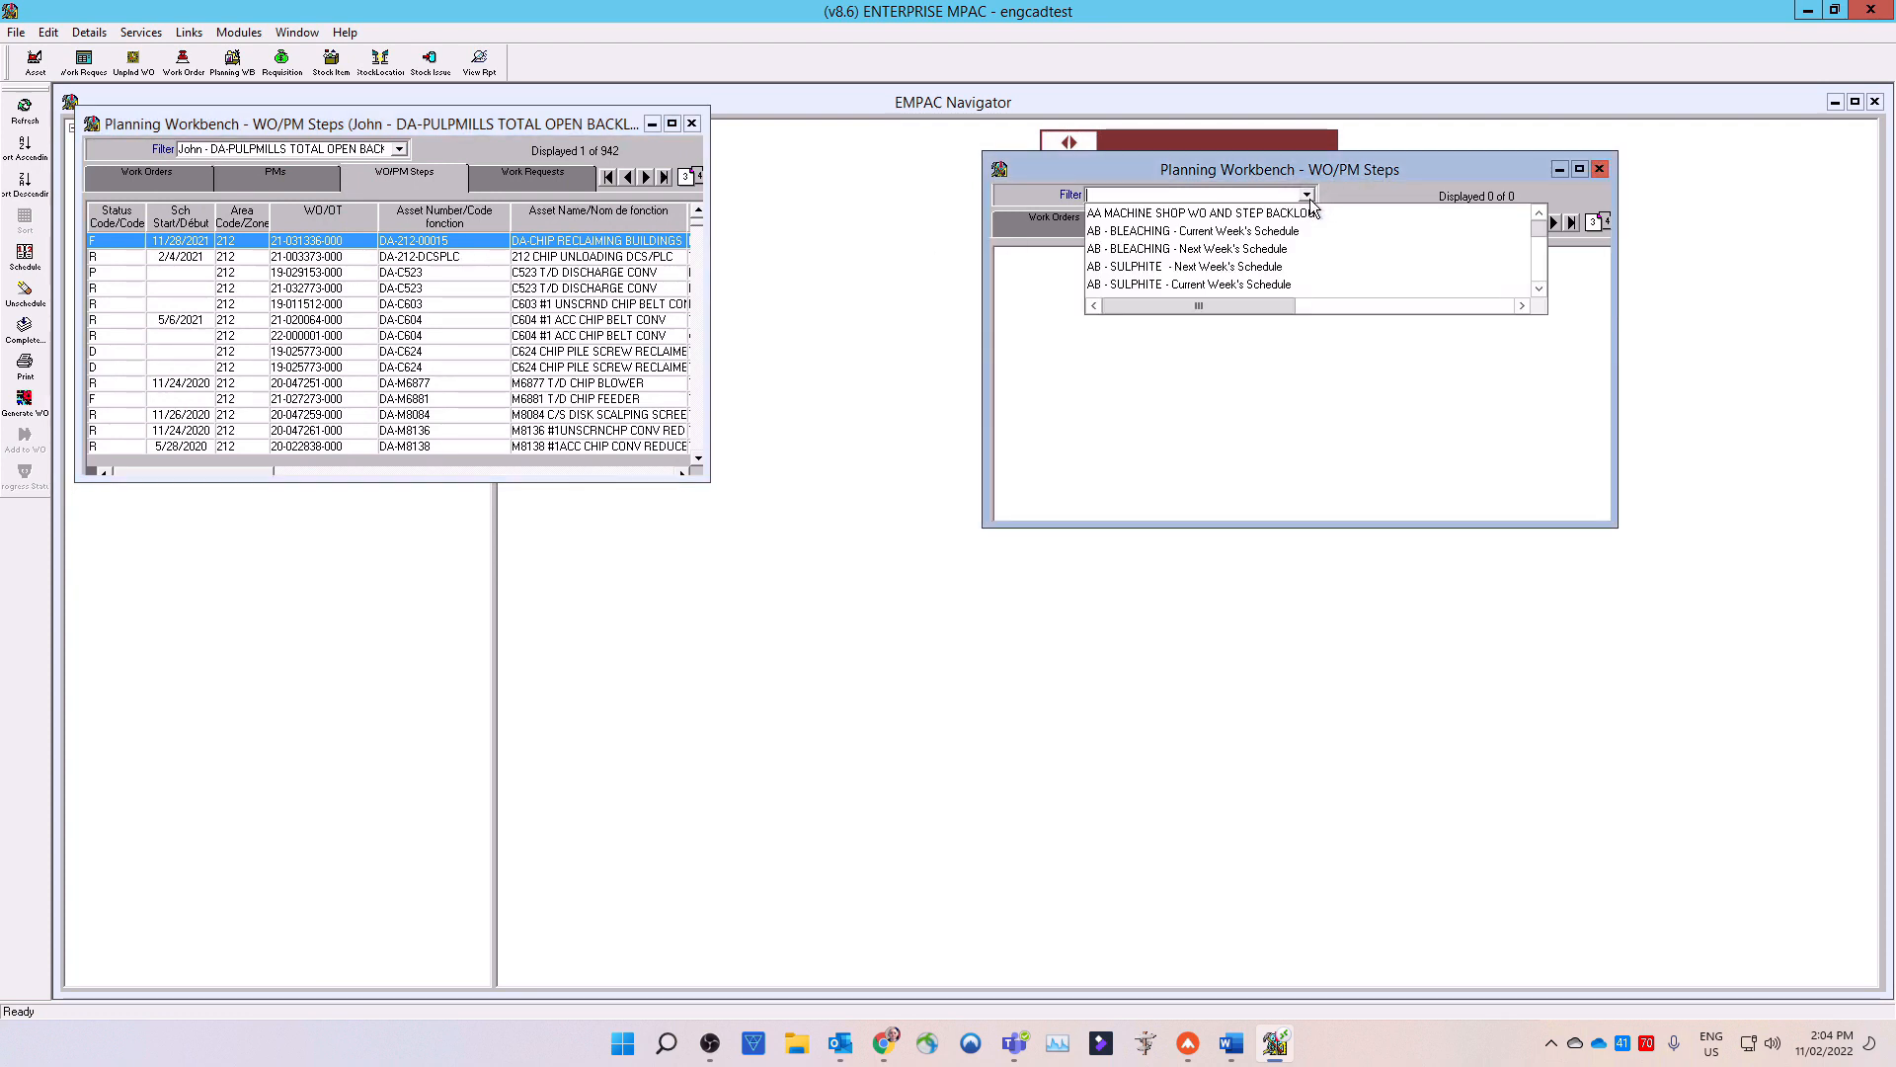
pyautogui.write('j')
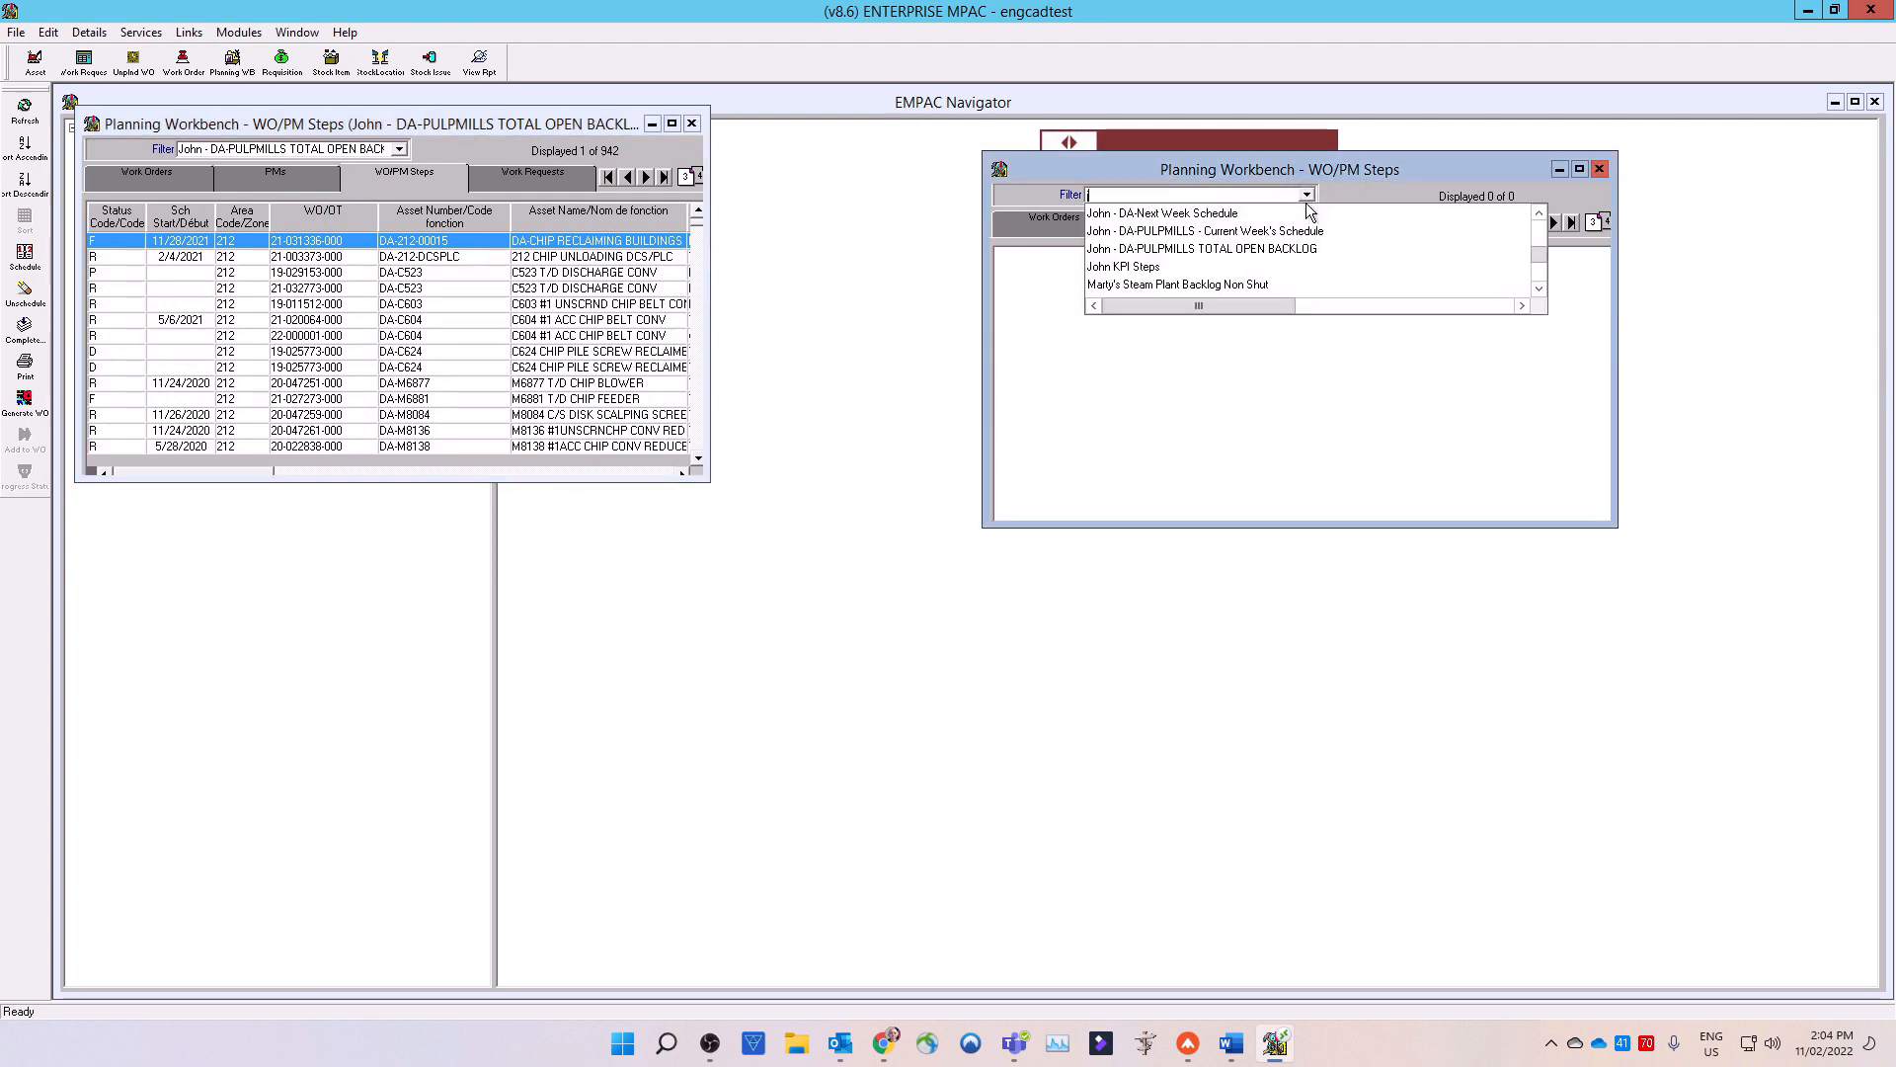
pyautogui.click(1195, 215)
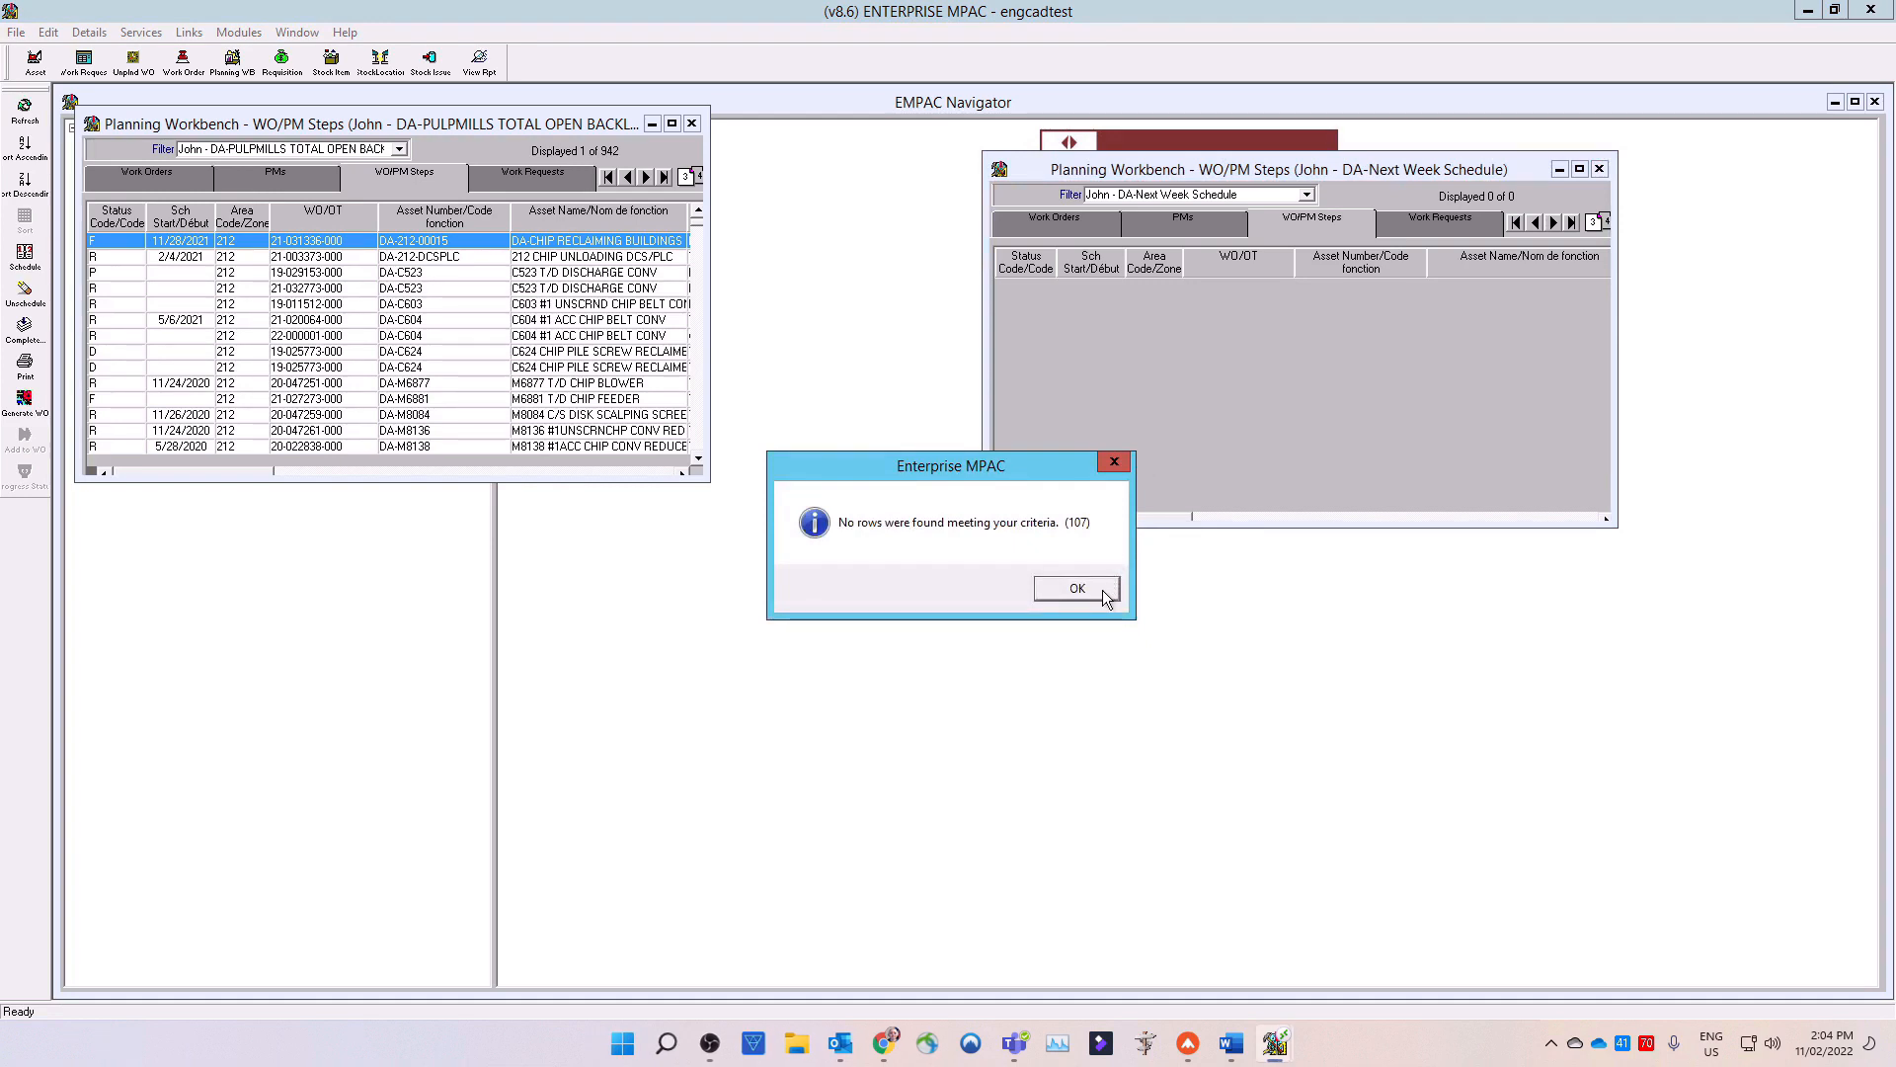
pyautogui.click(1102, 591)
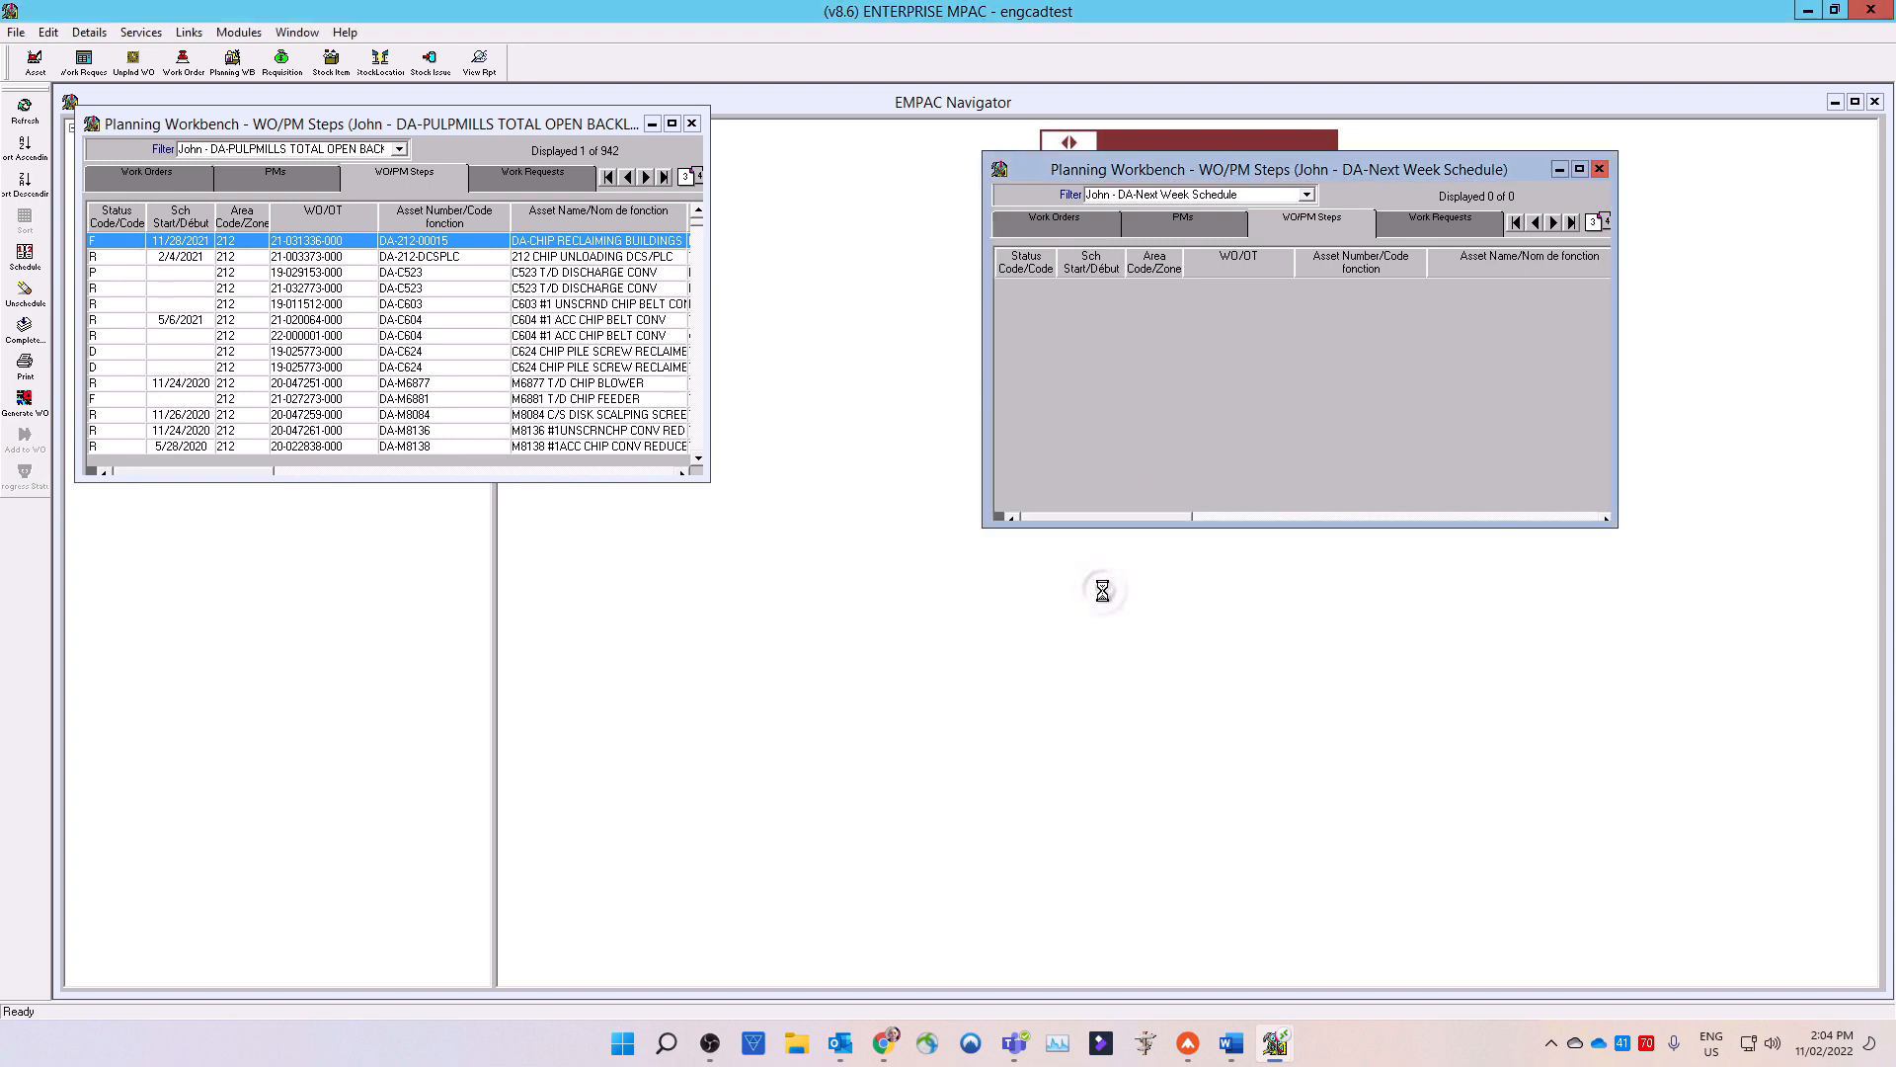
# Sort the open backlog steps in ascending order by Crew Code, and within it by Status Code.
pyautogui.click(310, 125)
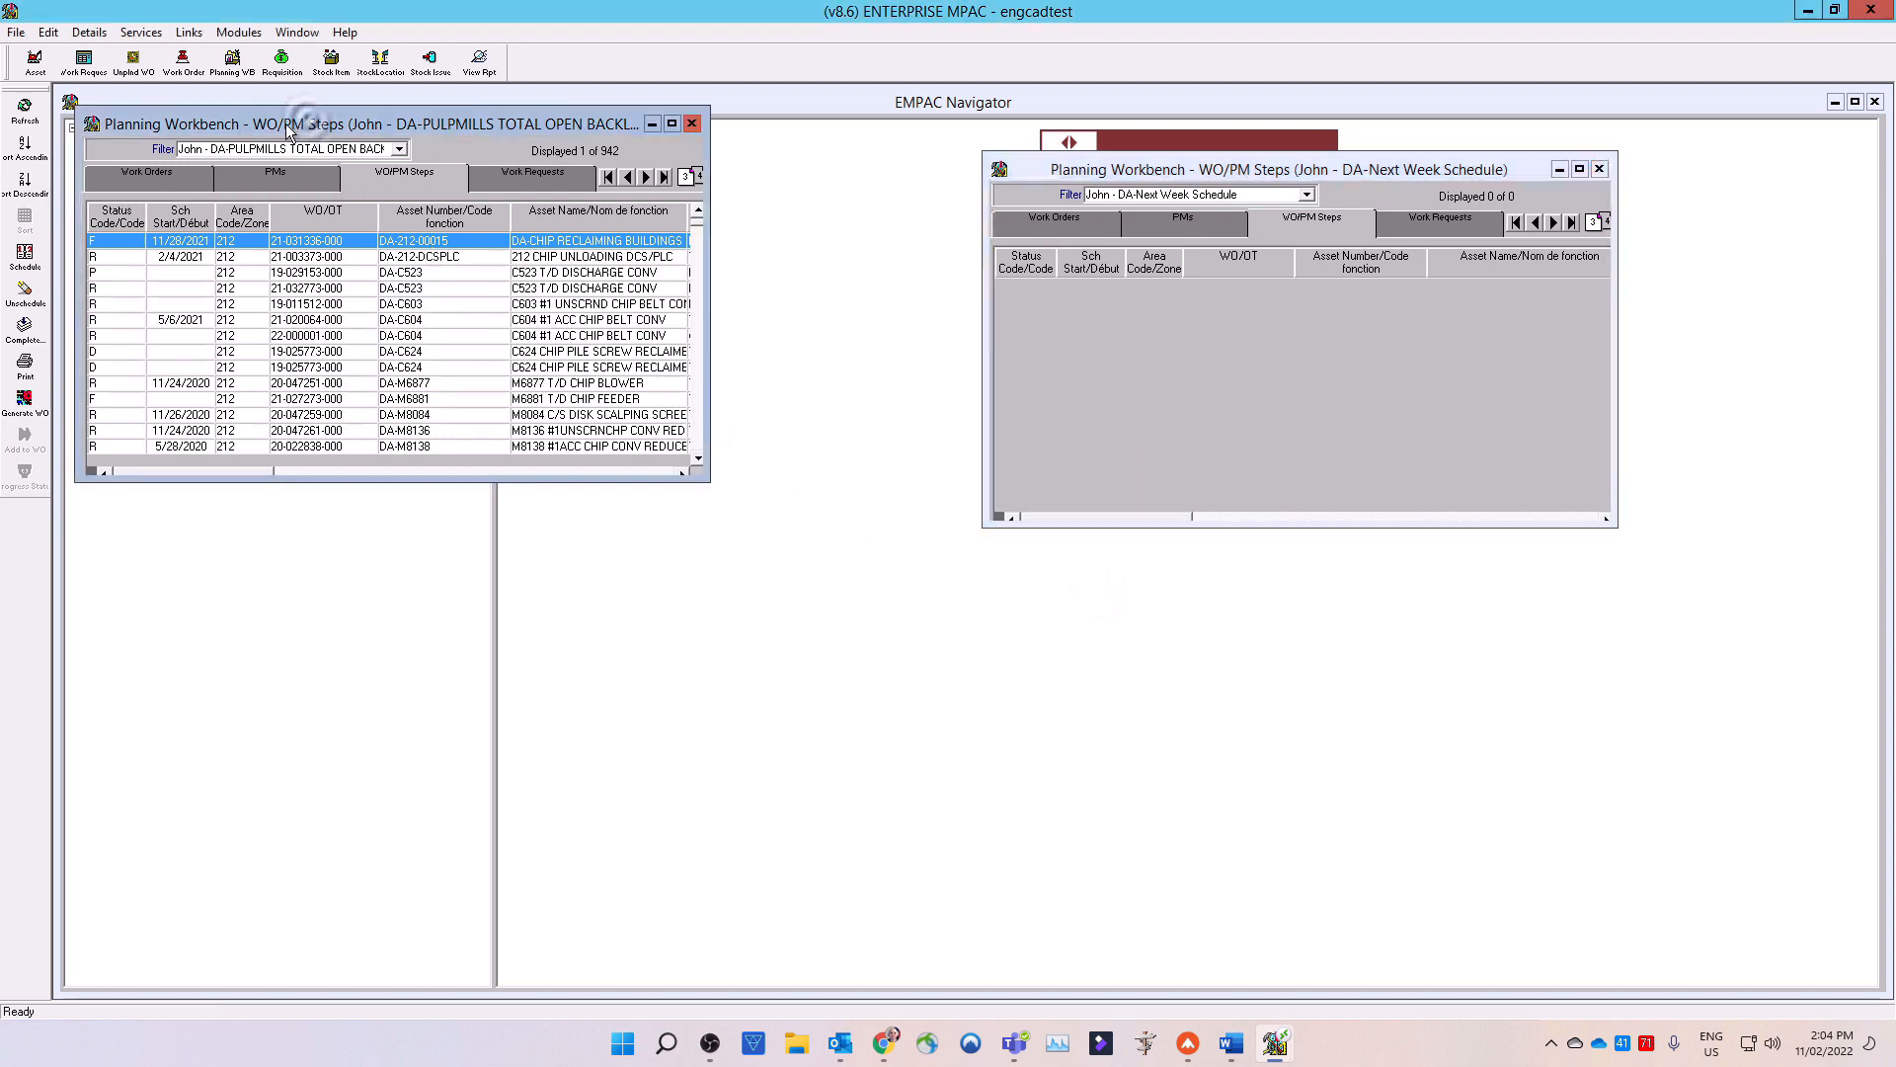
pyautogui.click(129, 258)
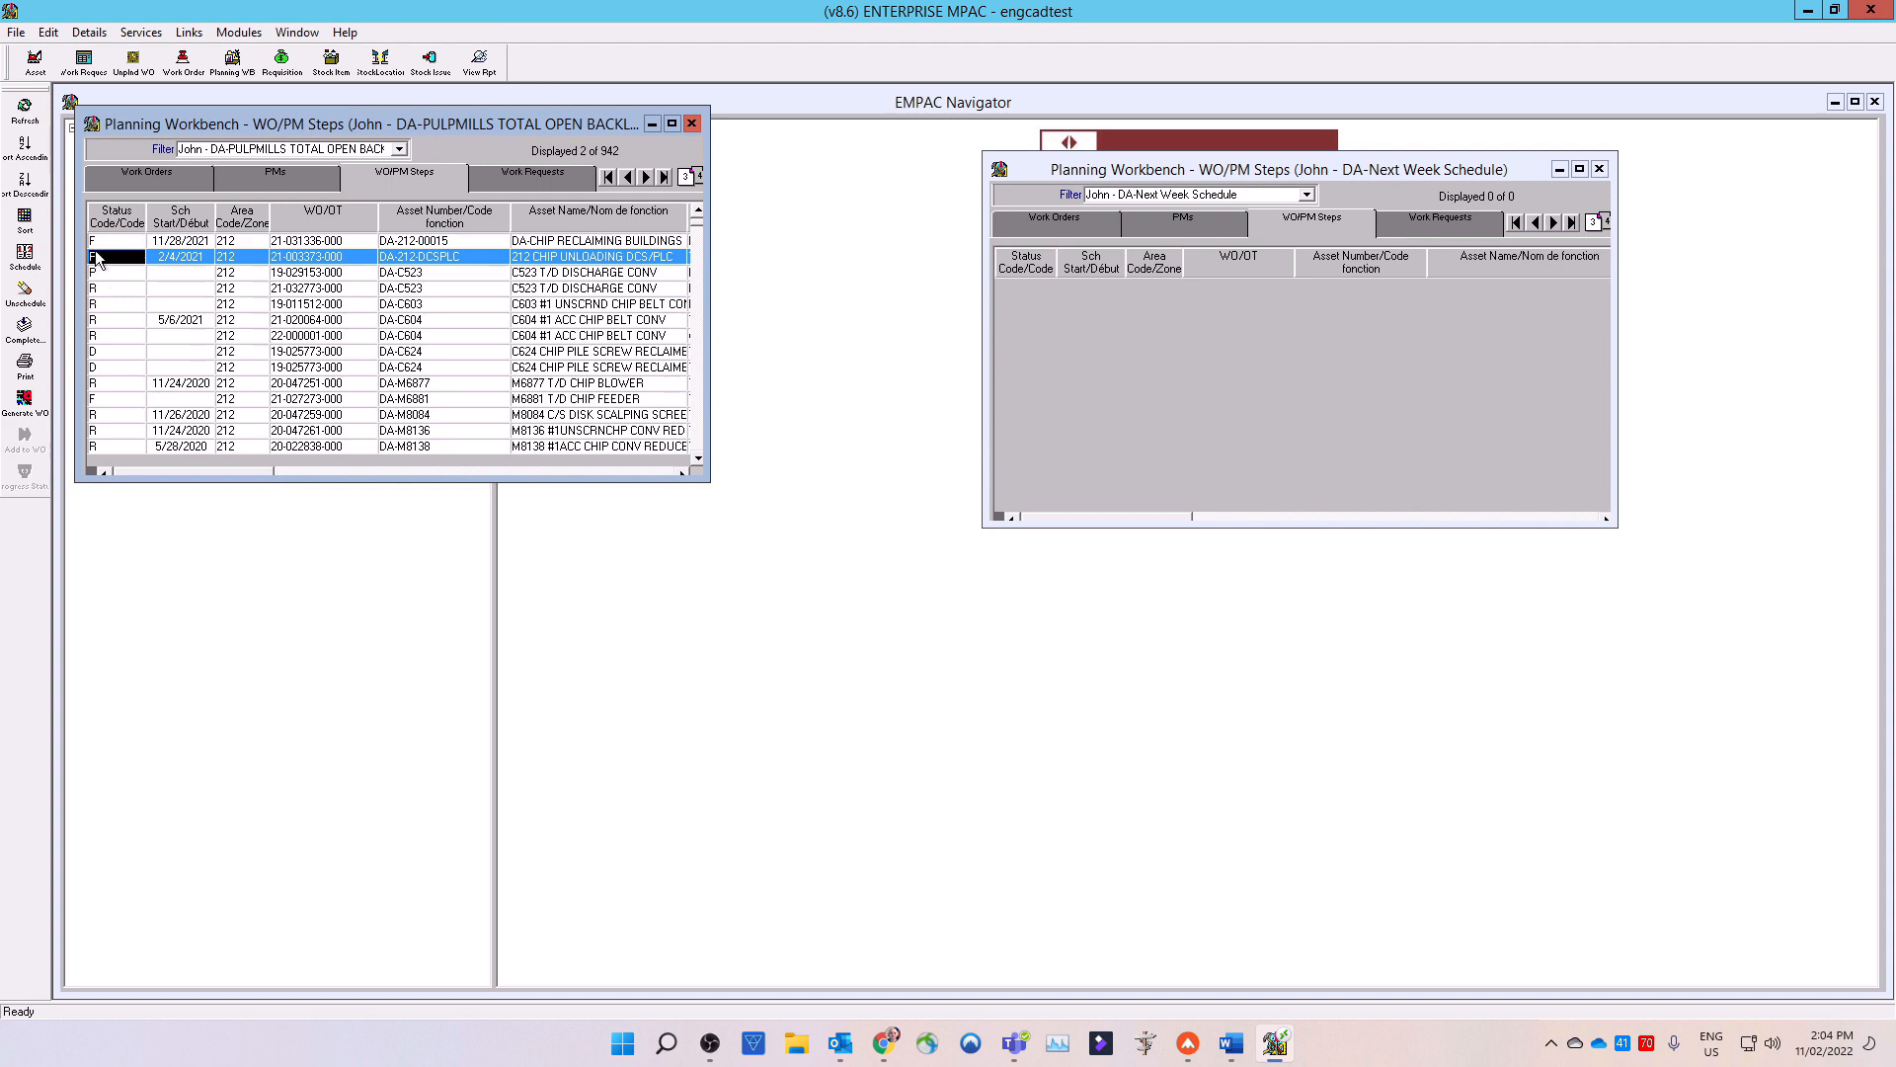
pyautogui.click(25, 220)
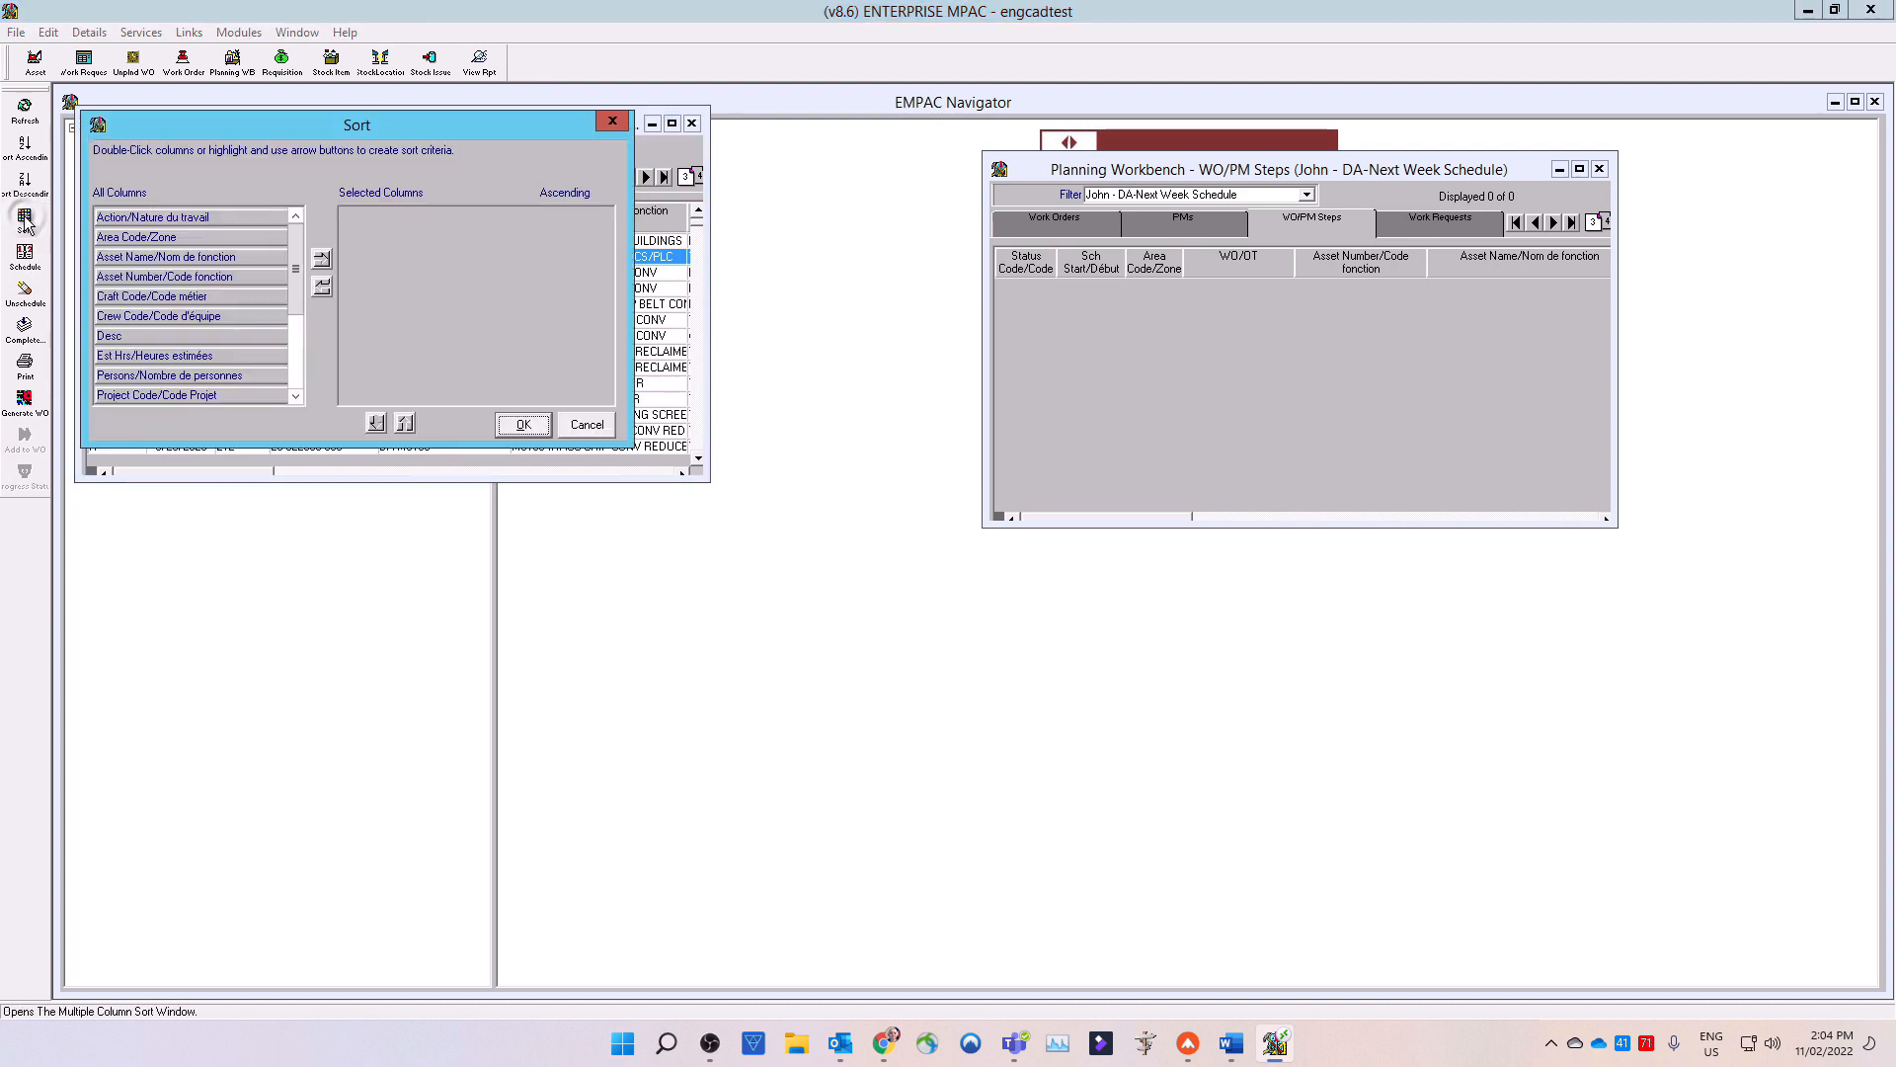
pyautogui.click(198, 316)
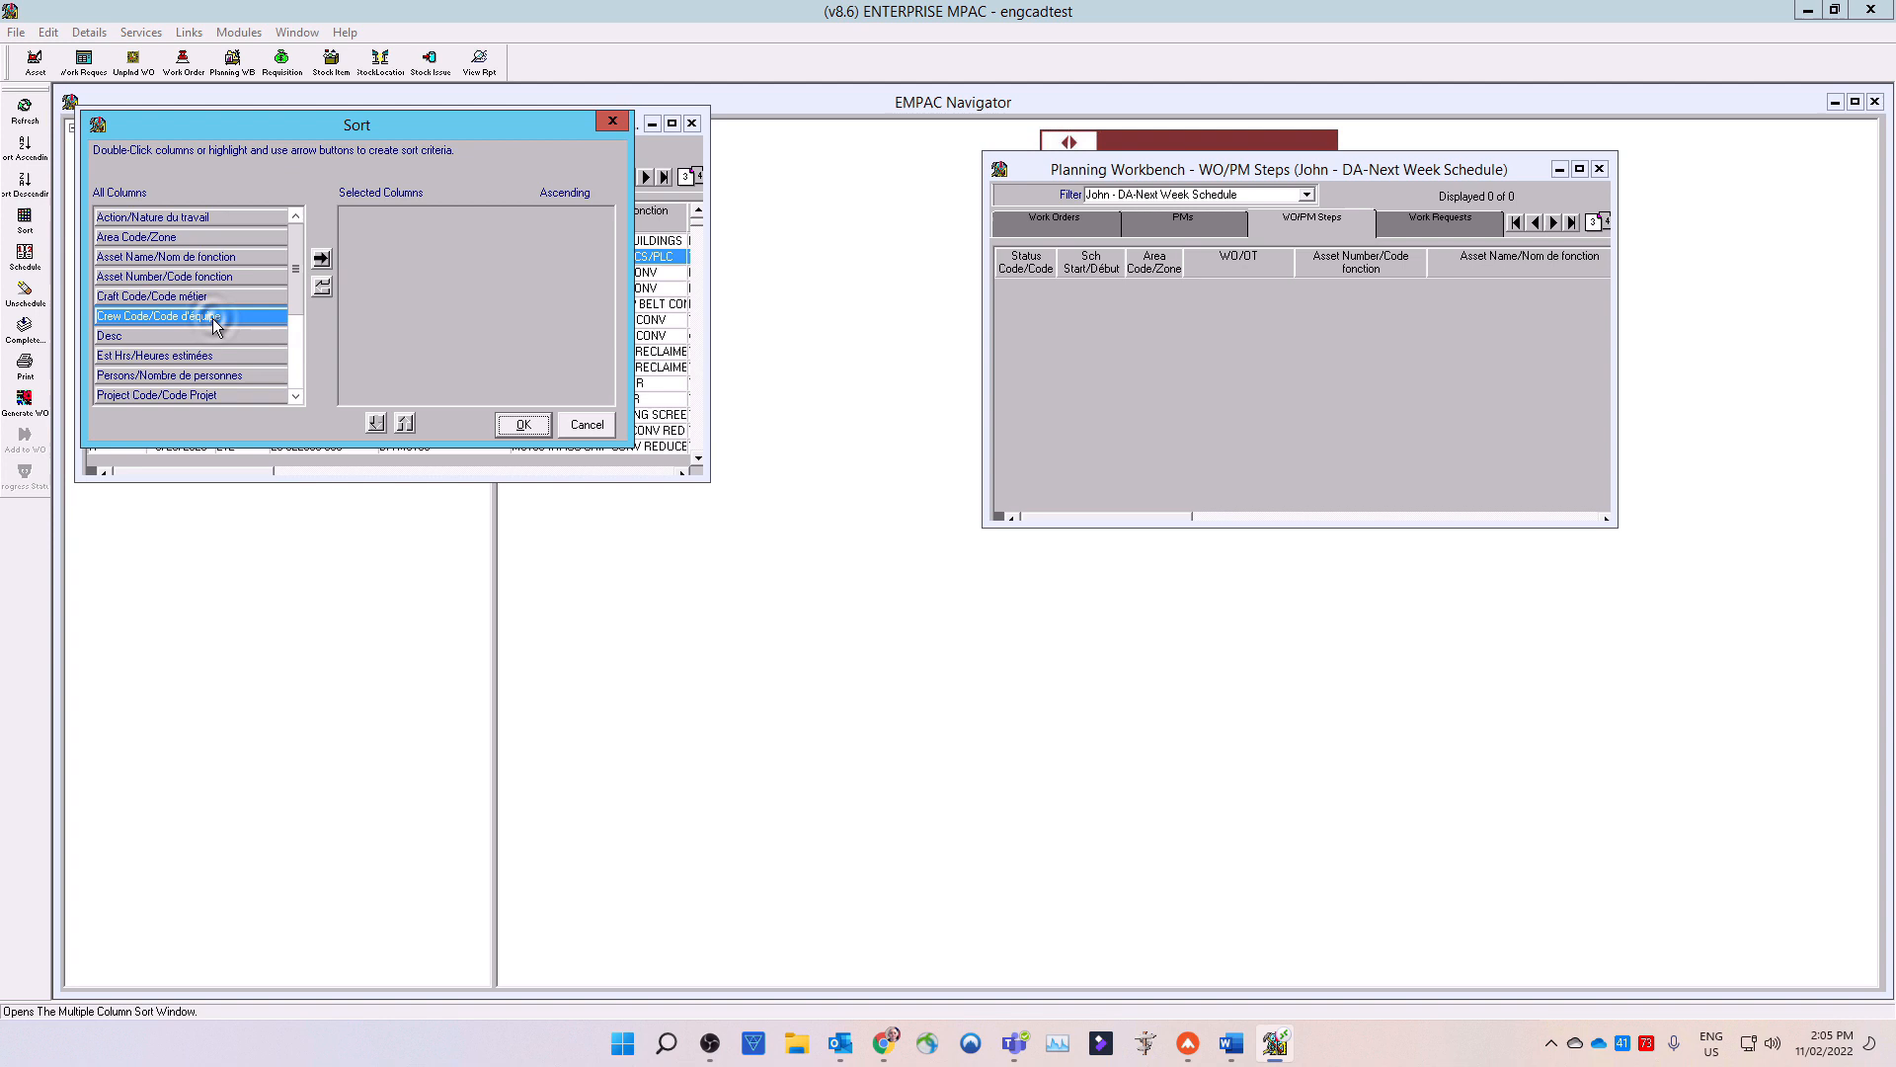
pyautogui.click(321, 257)
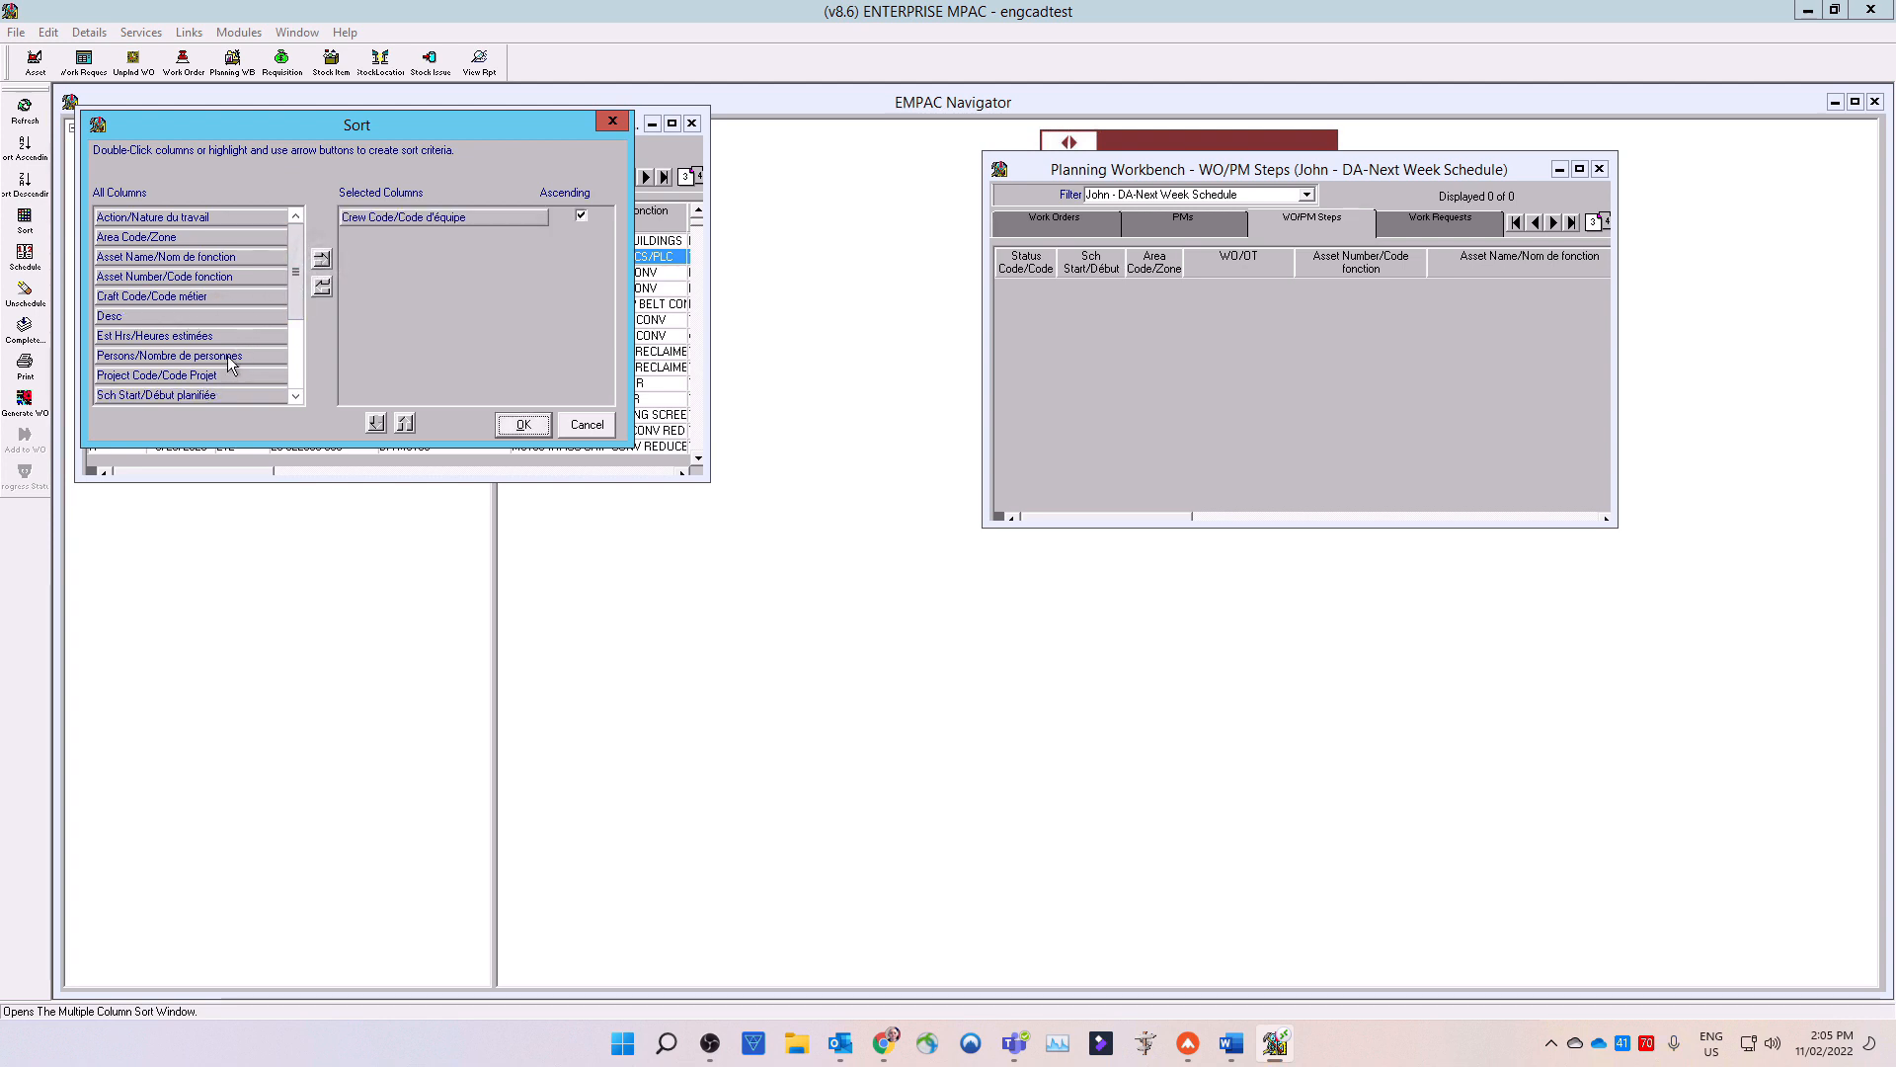
pyautogui.moveTo(294, 274); pyautogui.dragTo(257, 351)
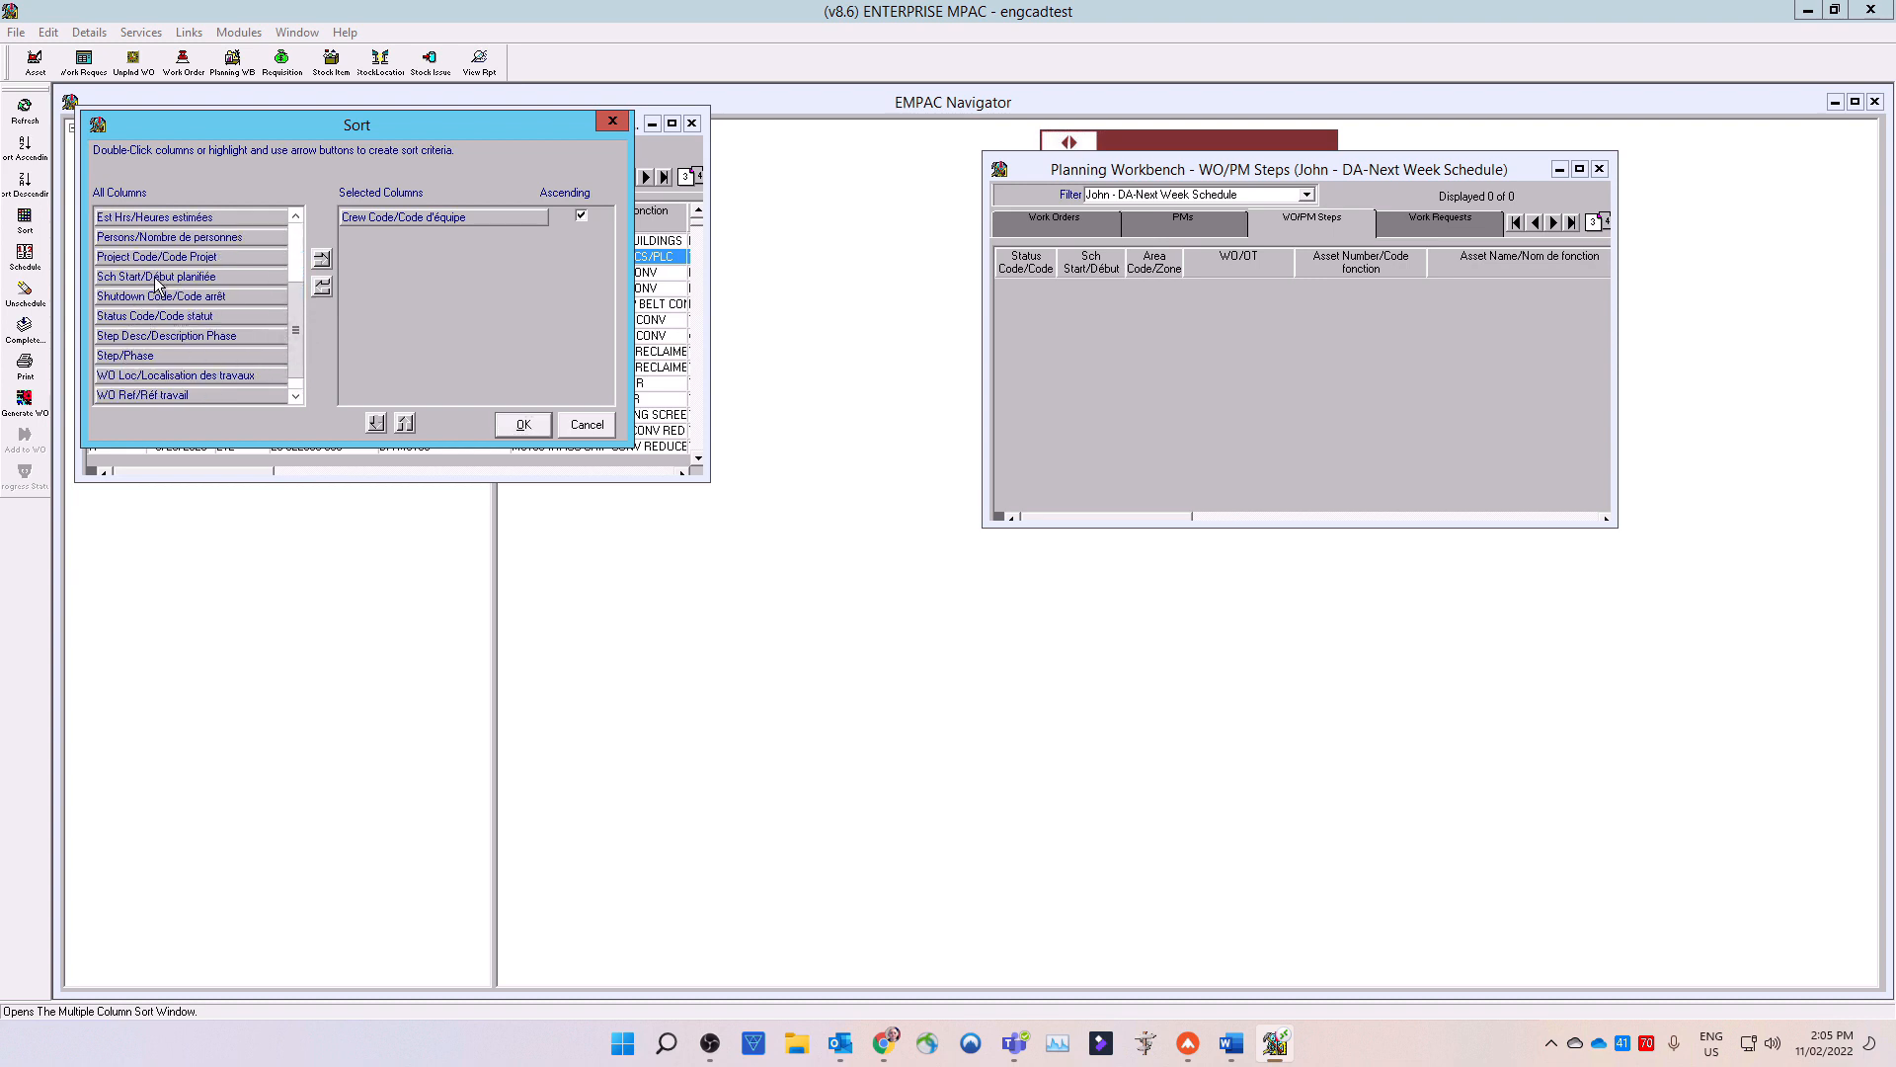
pyautogui.click(148, 316)
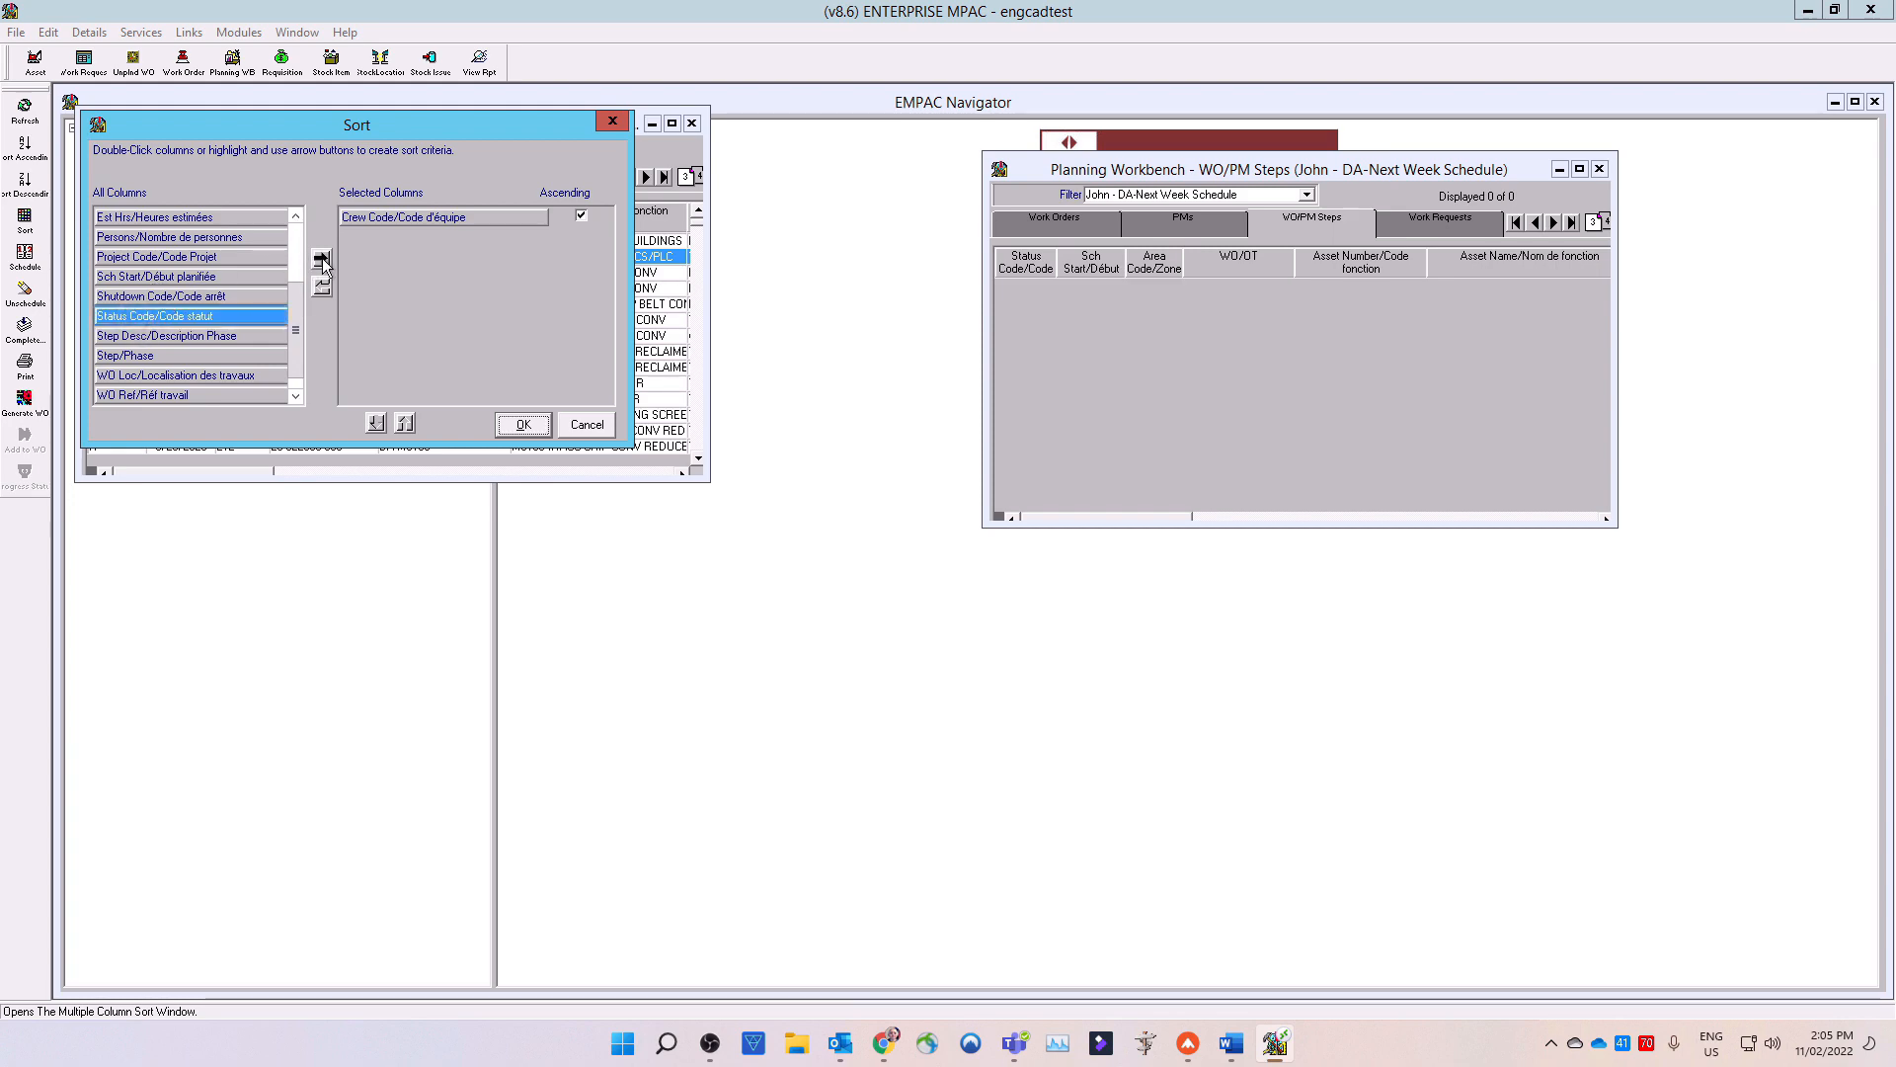
pyautogui.click(322, 259)
pyautogui.click(525, 426)
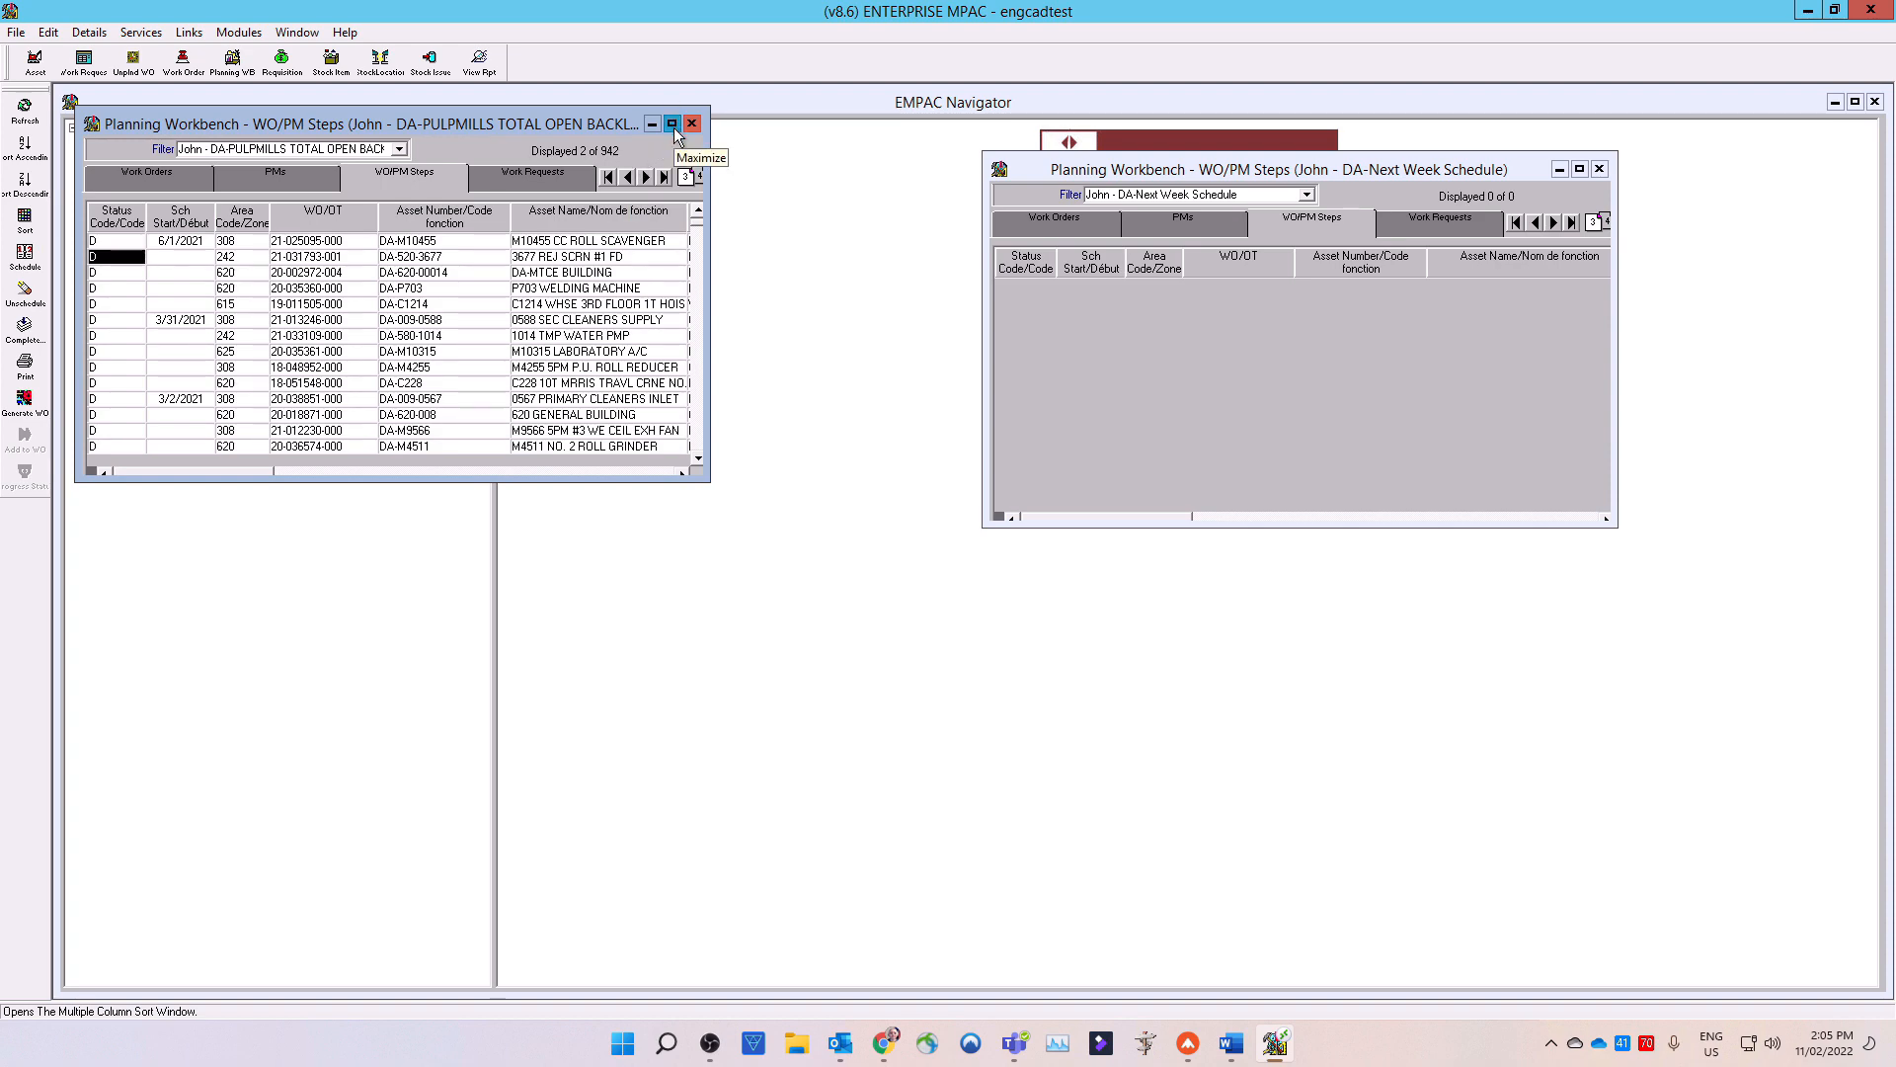
# Maximize the backlog window and filter the Craft Code column to DA-MILWRIGHT using a DA-375 crew row.
pyautogui.click(673, 127)
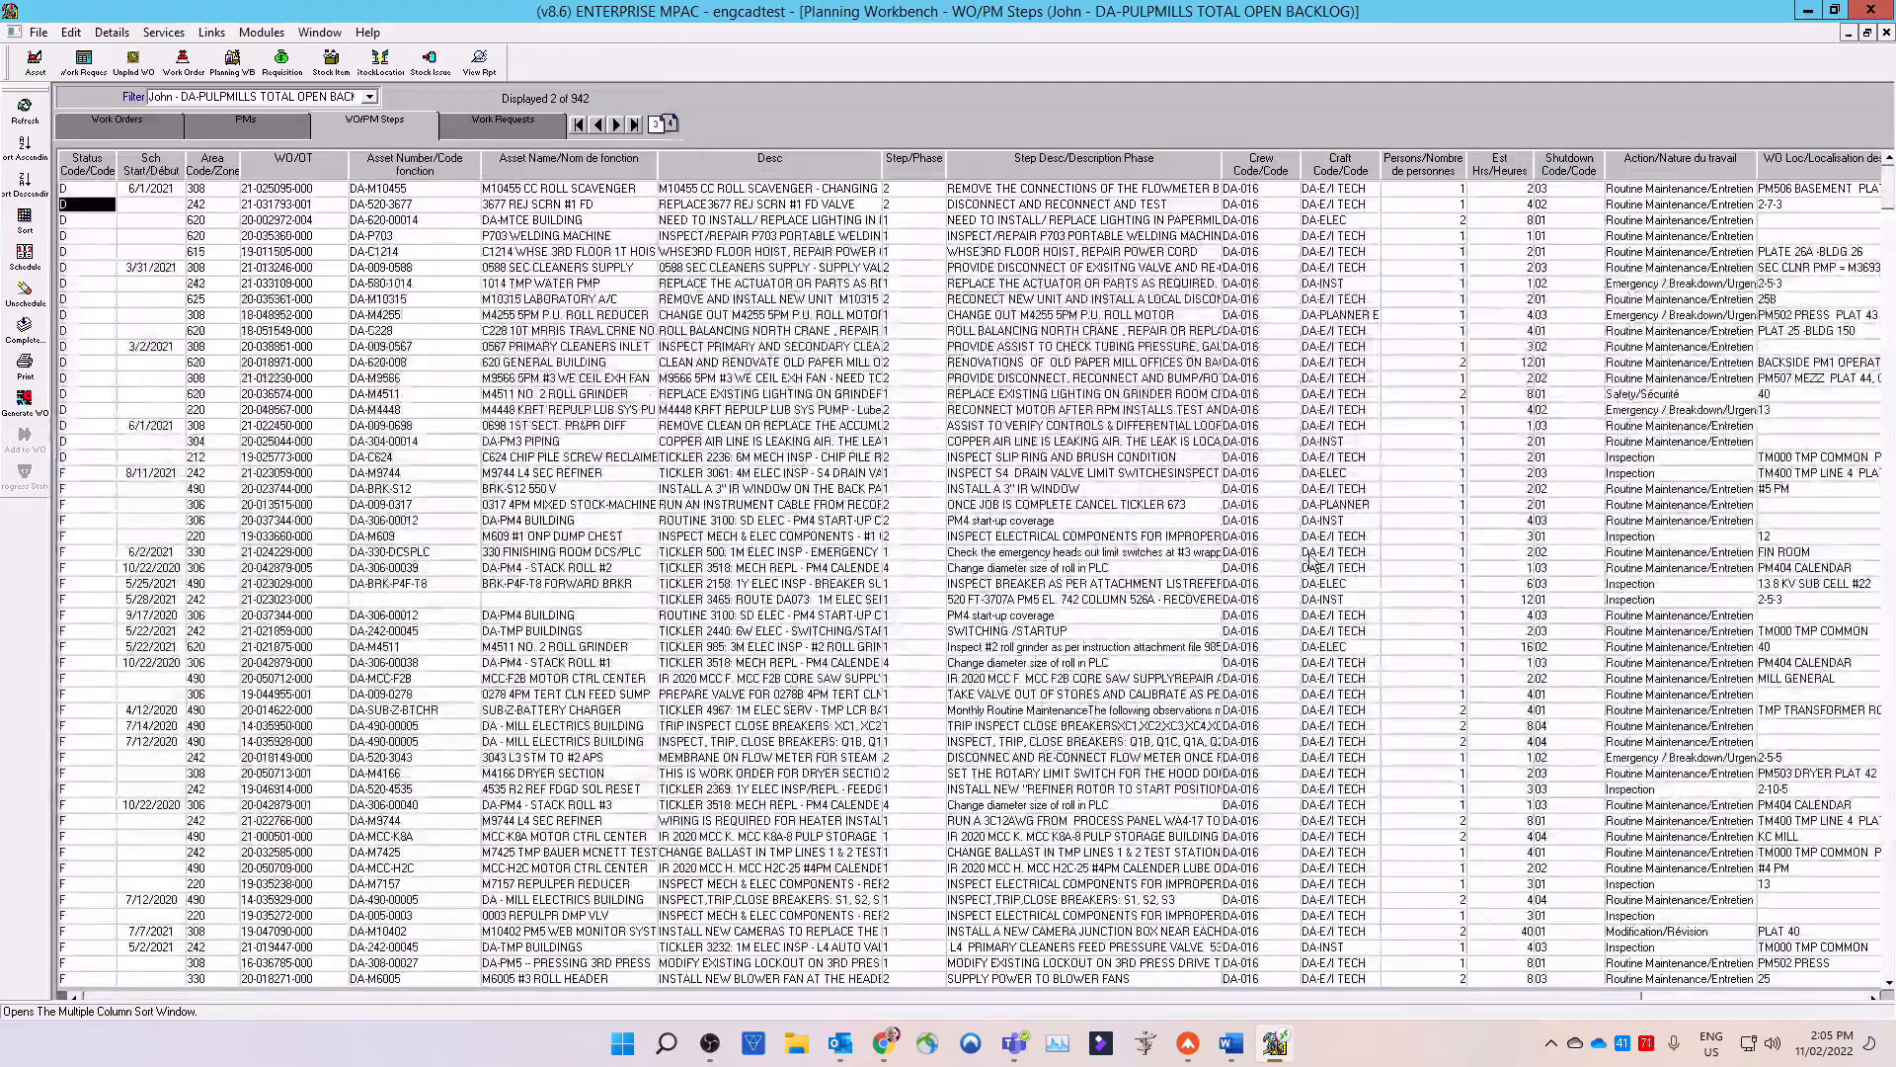
pyautogui.moveTo(1887, 192); pyautogui.dragTo(1887, 756)
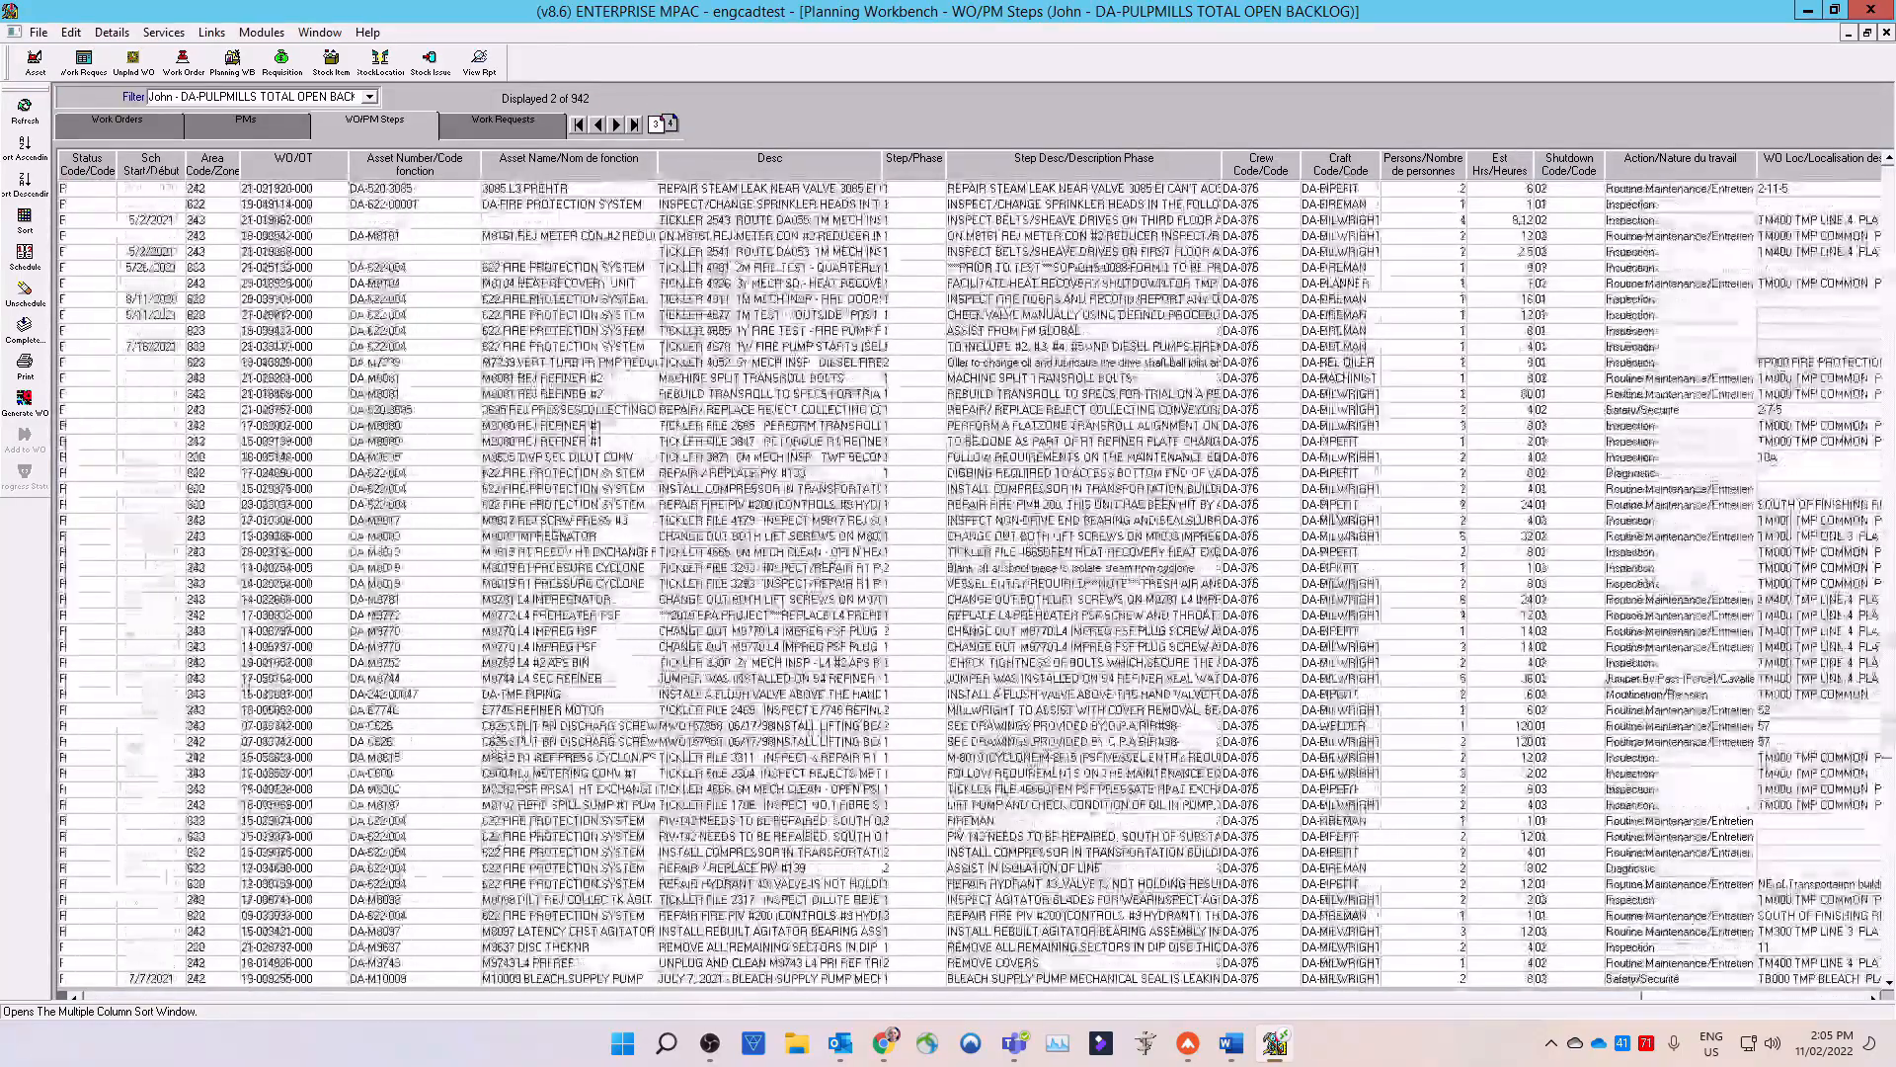
pyautogui.click(1341, 223)
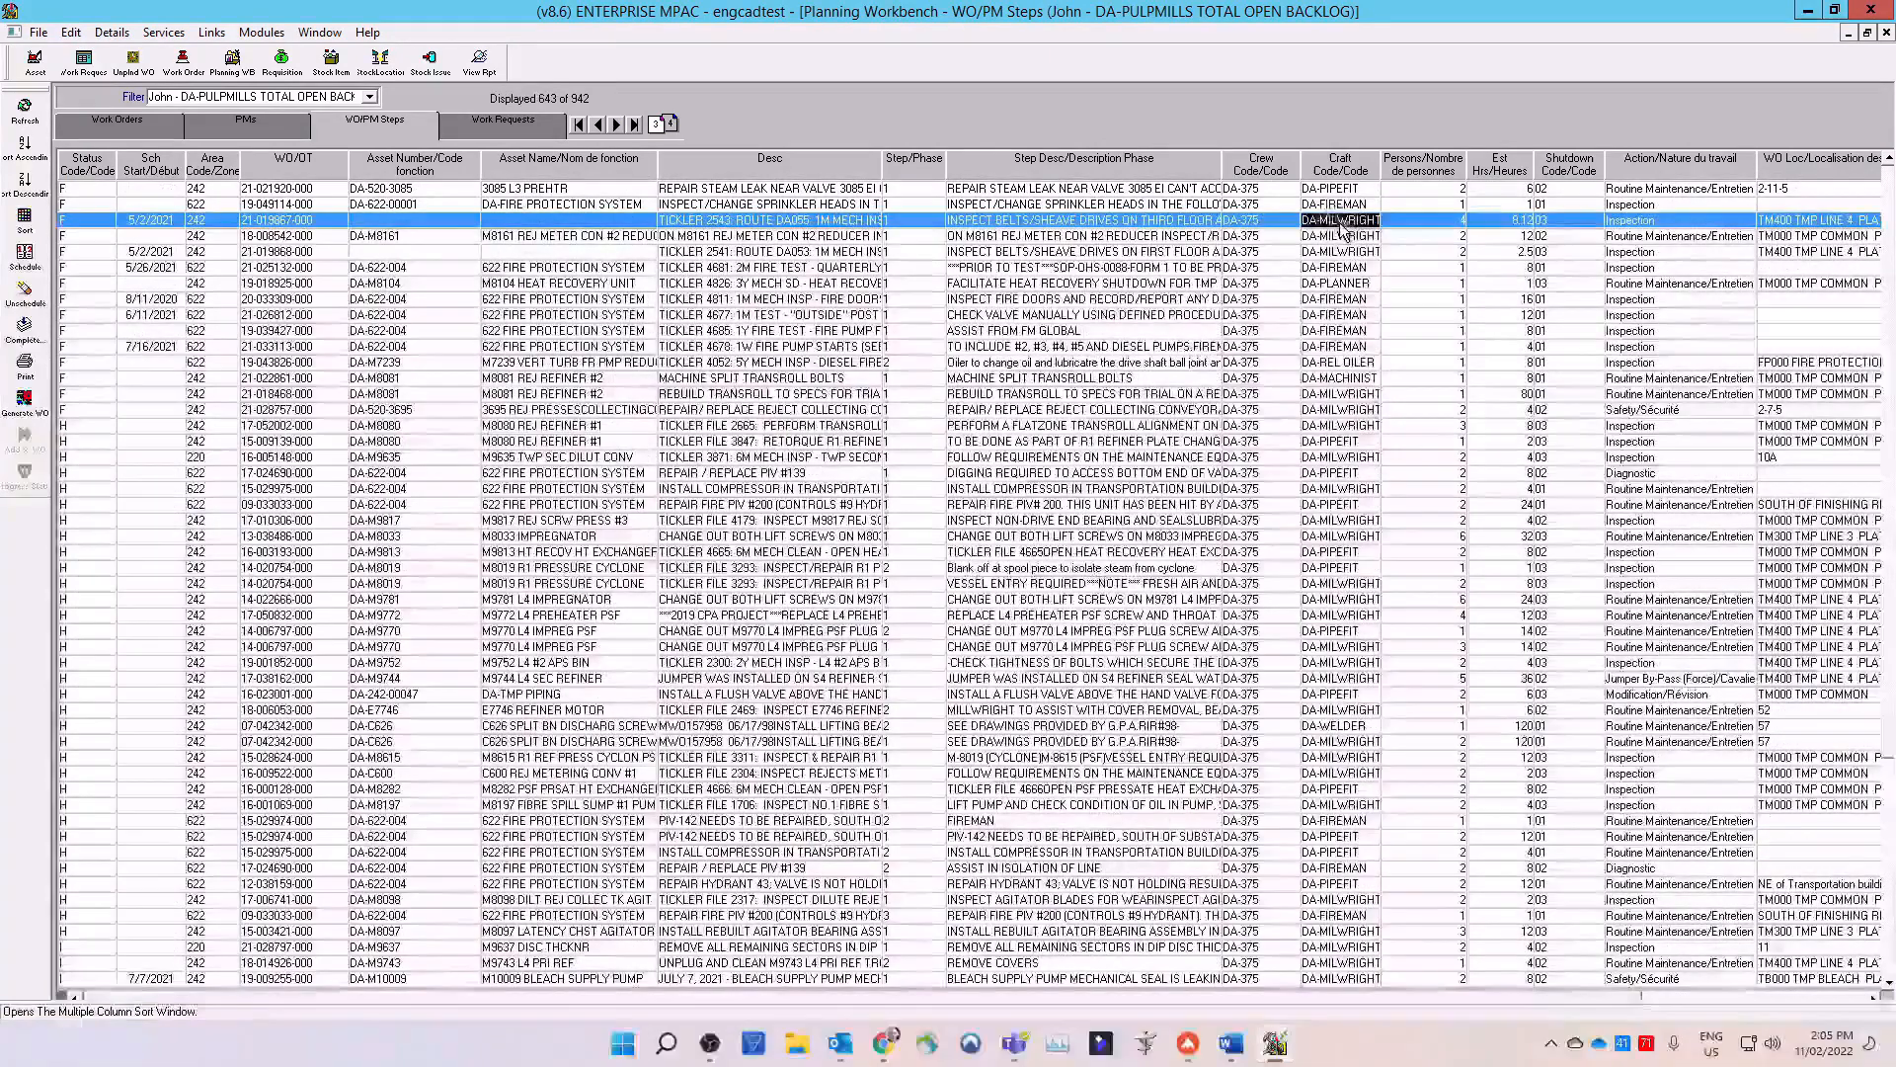
pyautogui.rightClick(1342, 226)
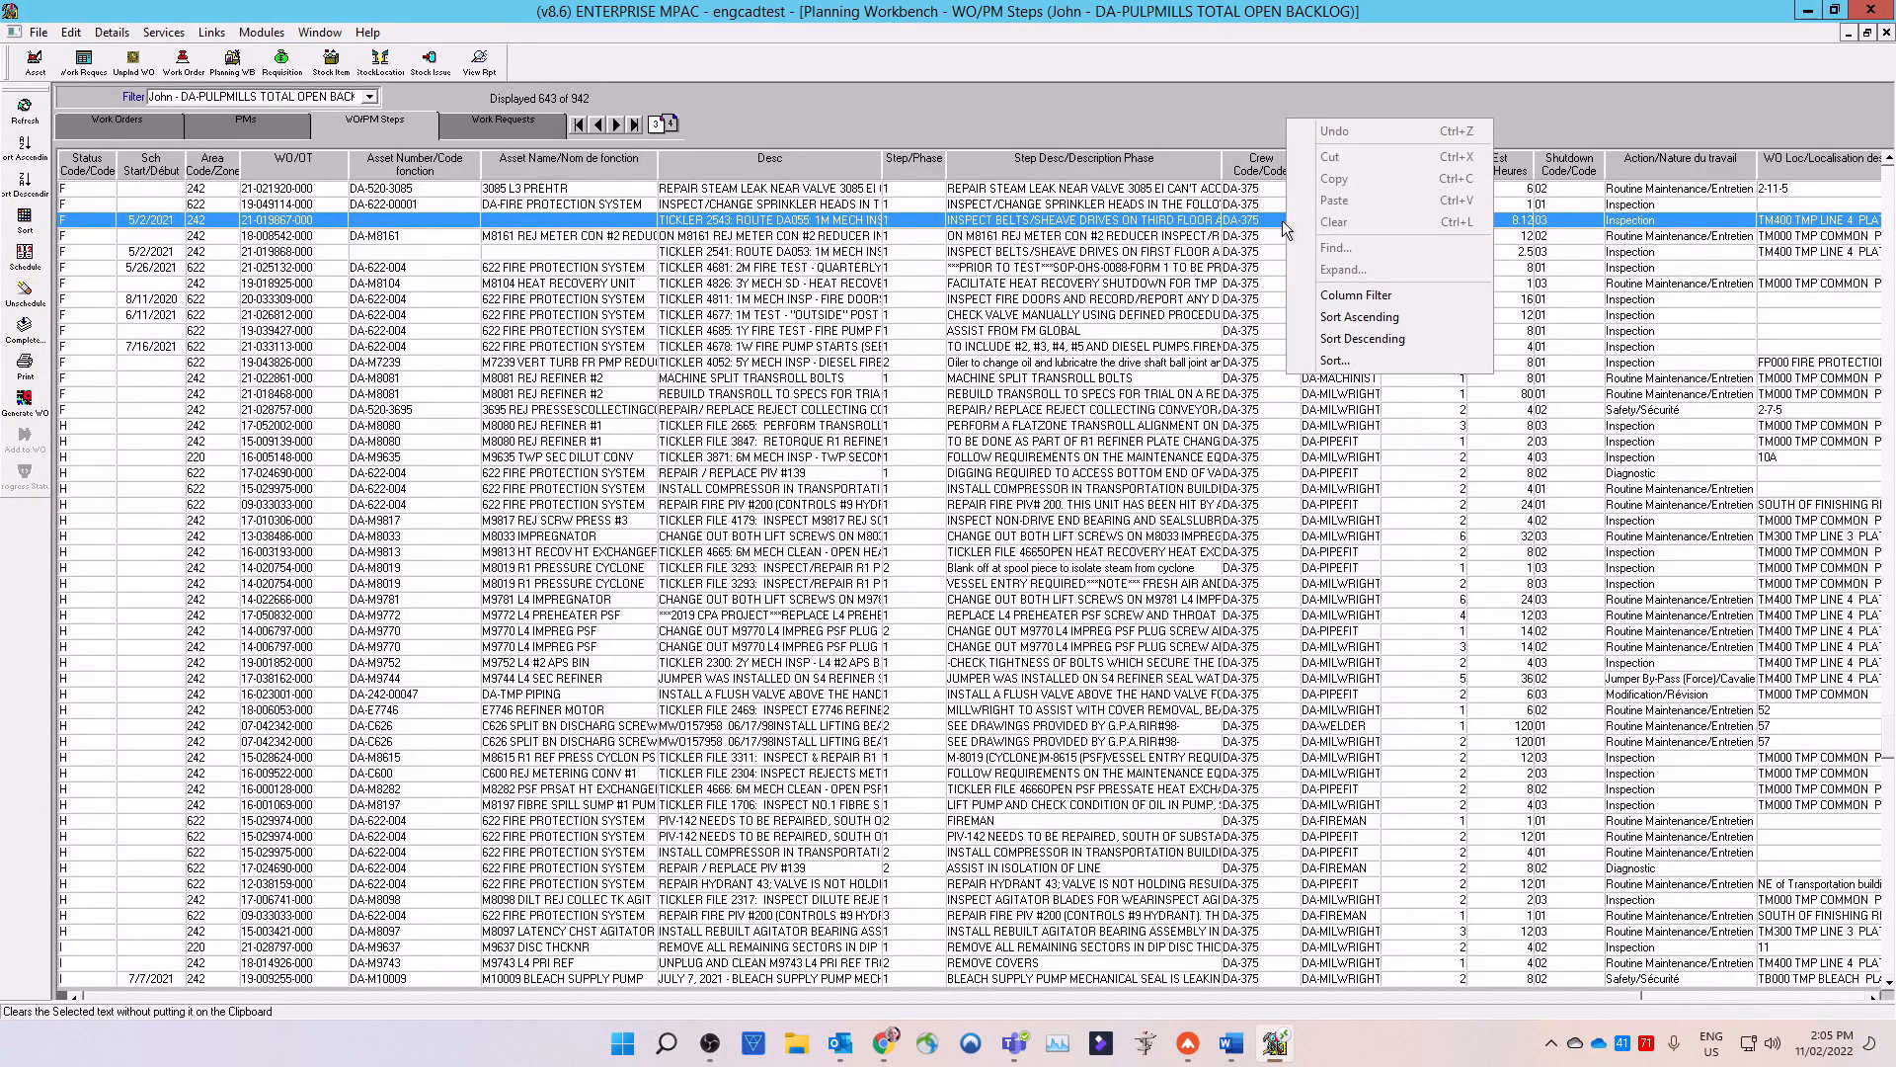
pyautogui.click(1279, 223)
pyautogui.click(1330, 221)
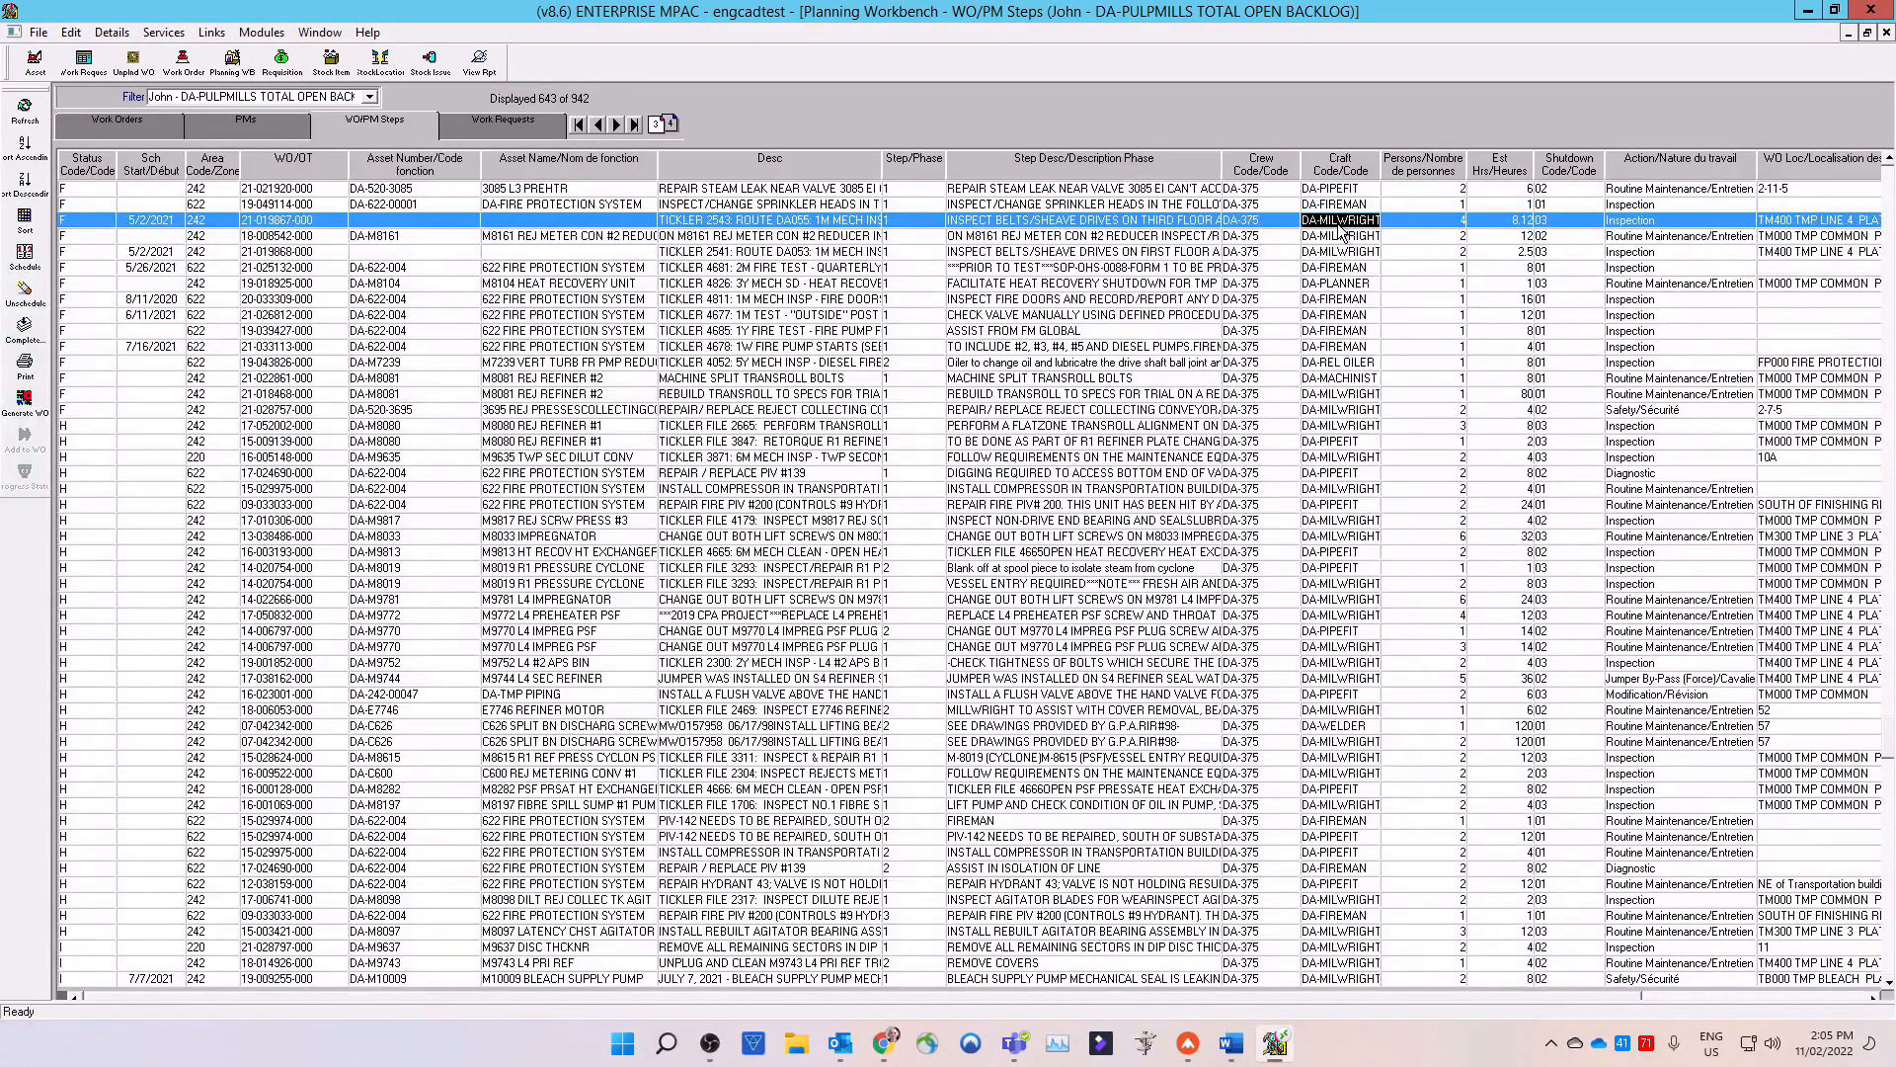
pyautogui.rightClick(1340, 231)
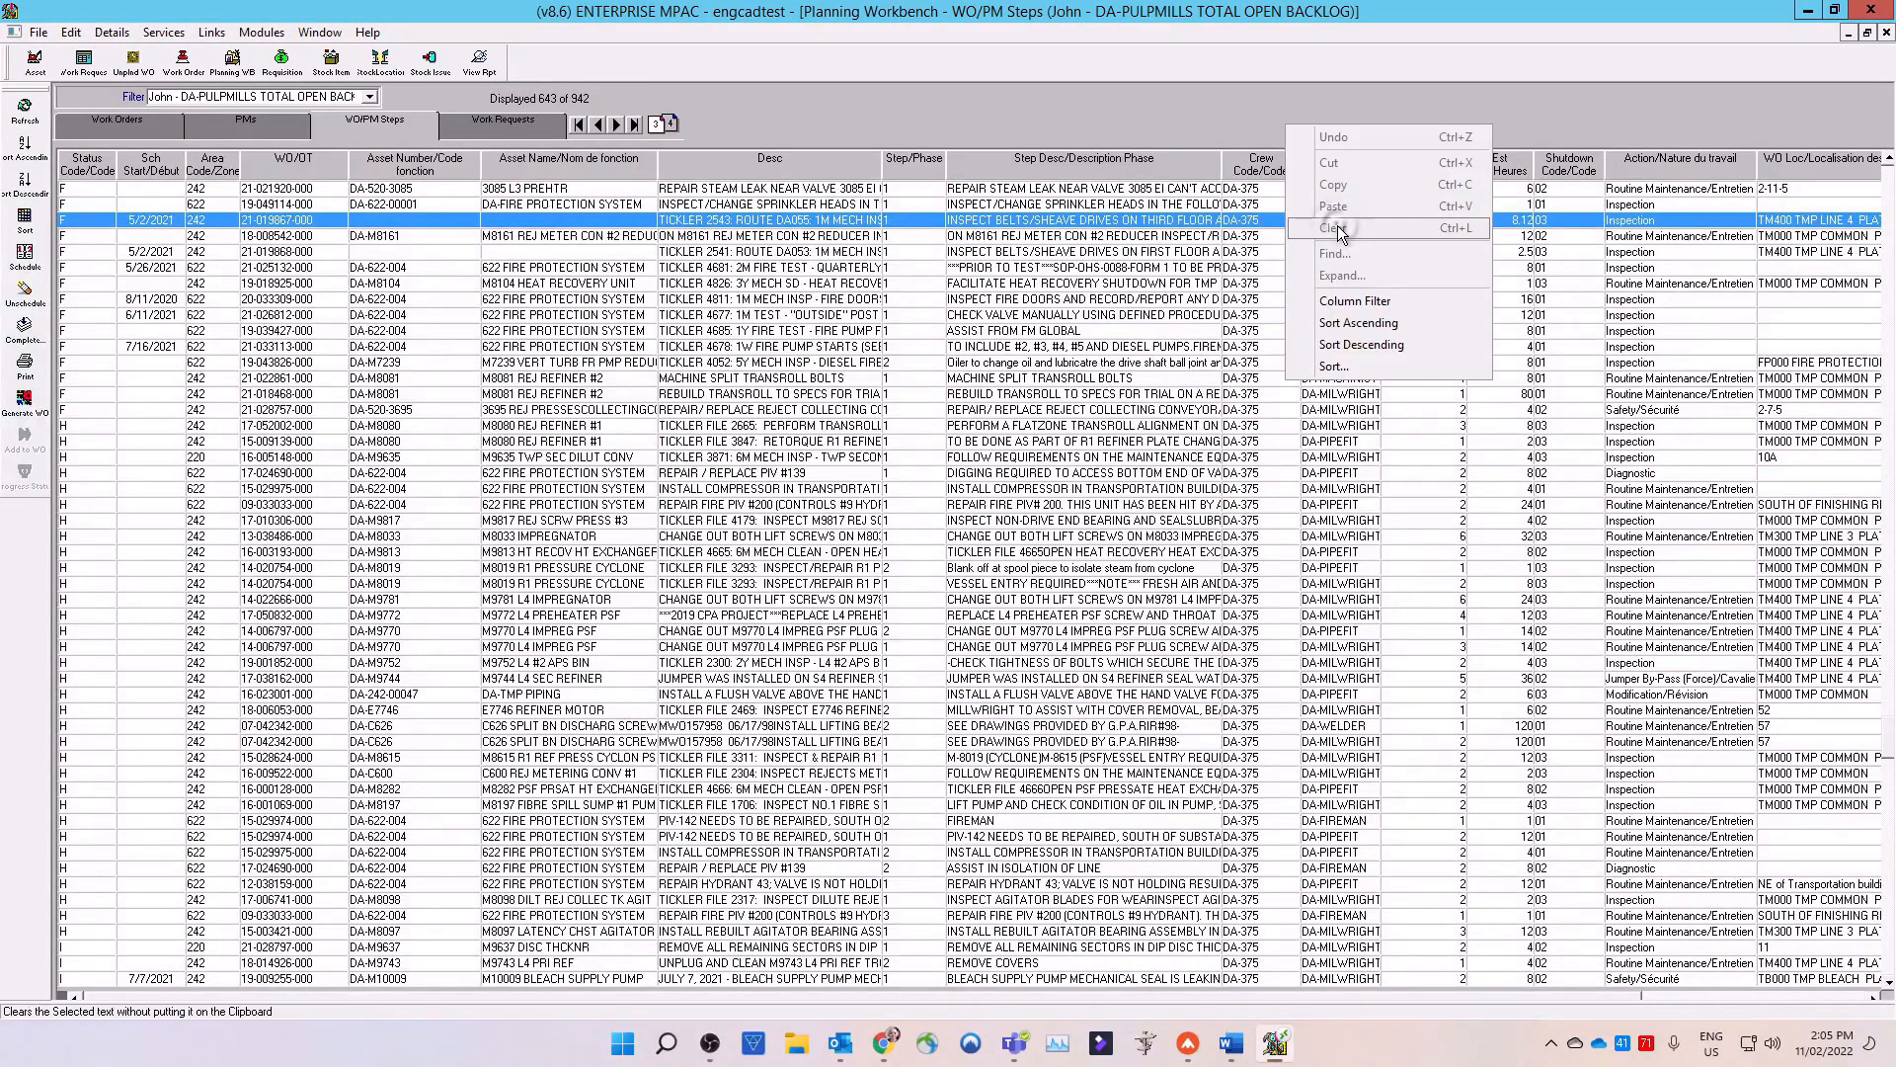
pyautogui.click(1387, 306)
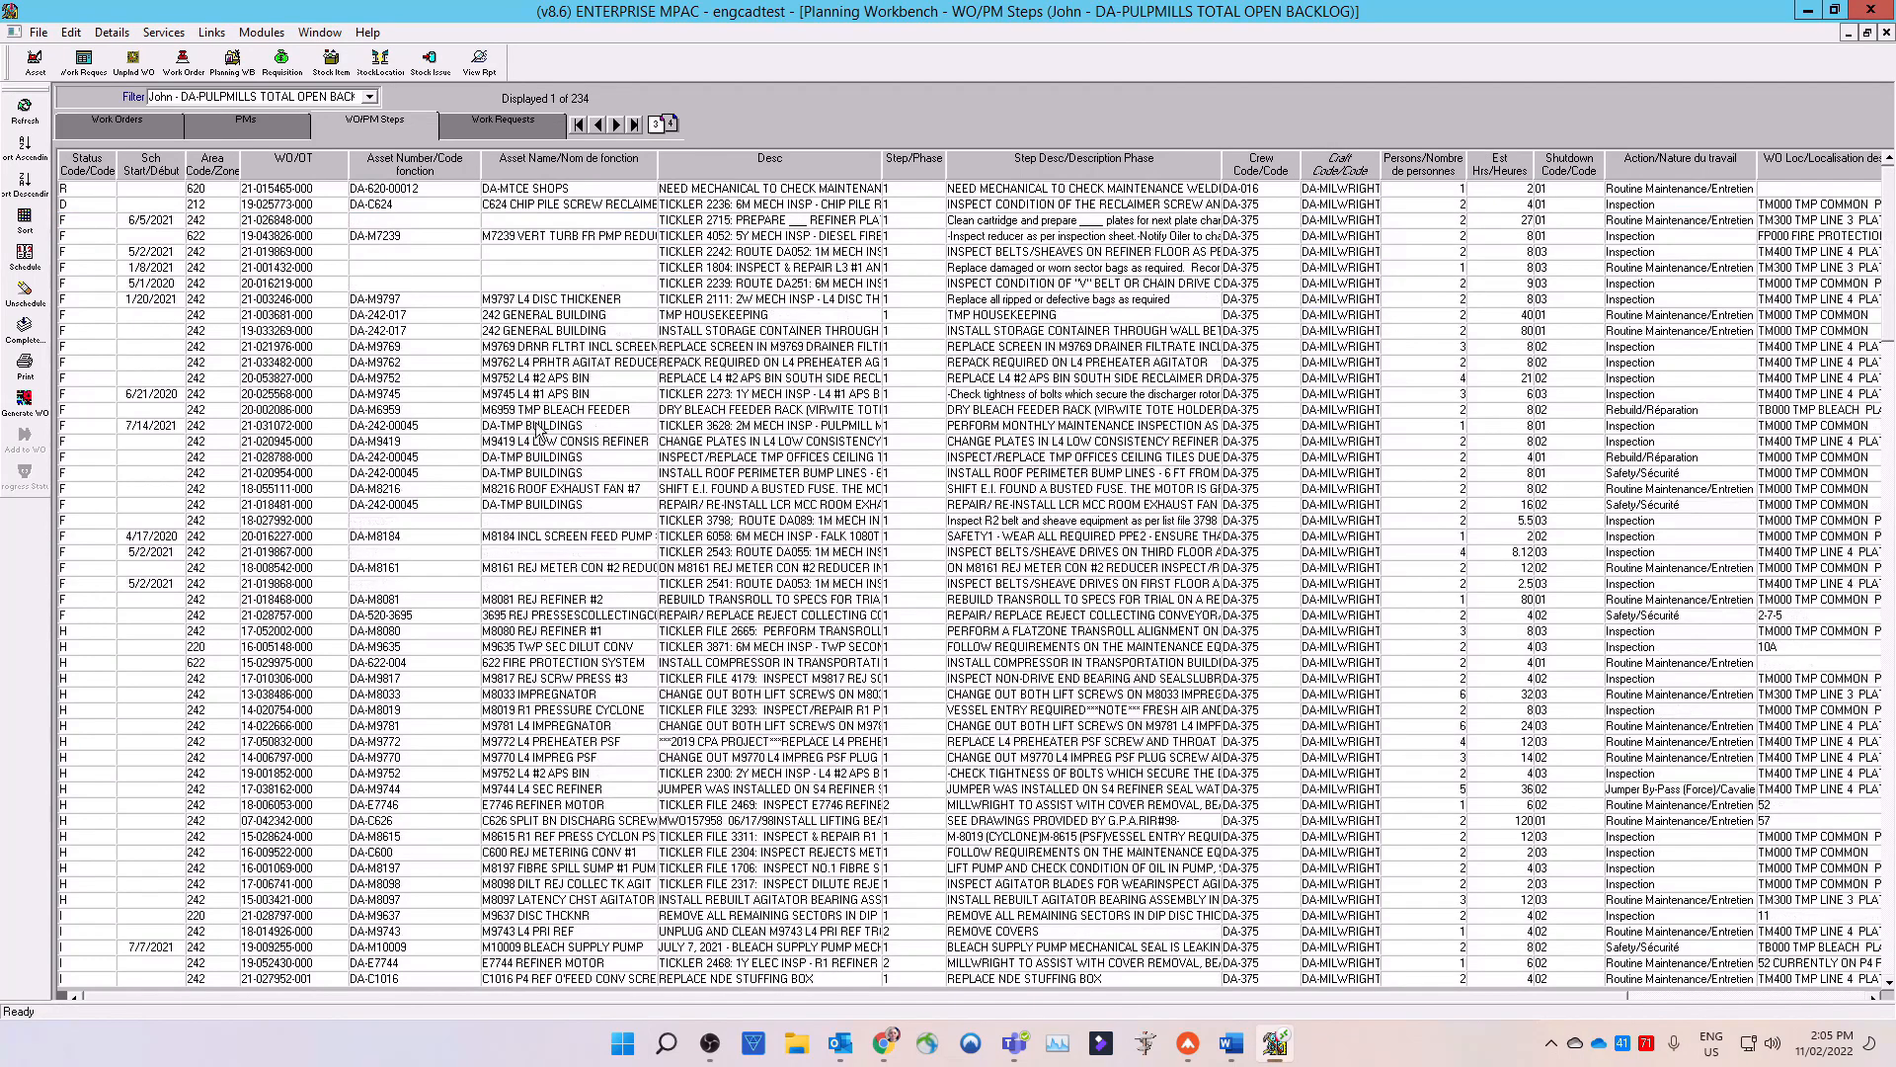
# Select five consecutive unscheduled steps starting at TMP HOUSEKEEPING and calculate their total estimated person hours.
pyautogui.click(140, 317)
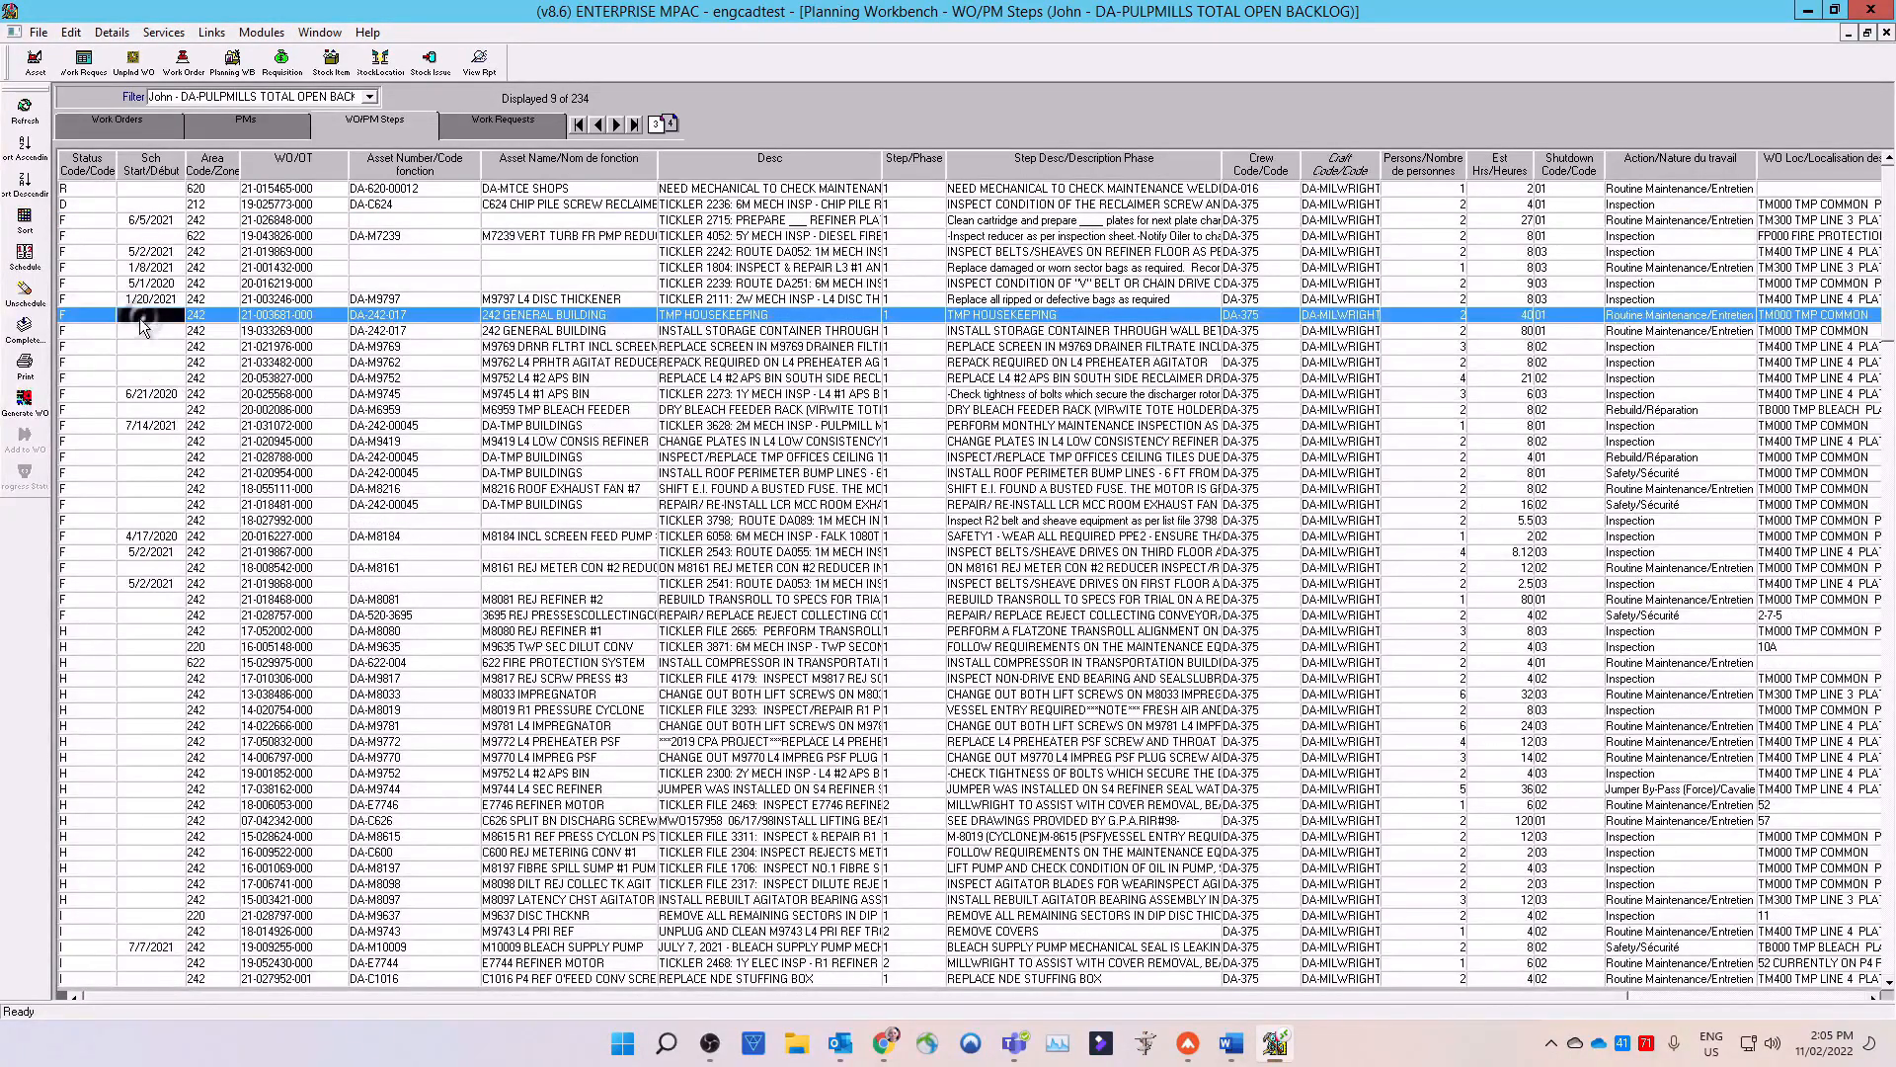
pyautogui.keyDown('shift'); pyautogui.click(145, 379); pyautogui.keyUp('shift')
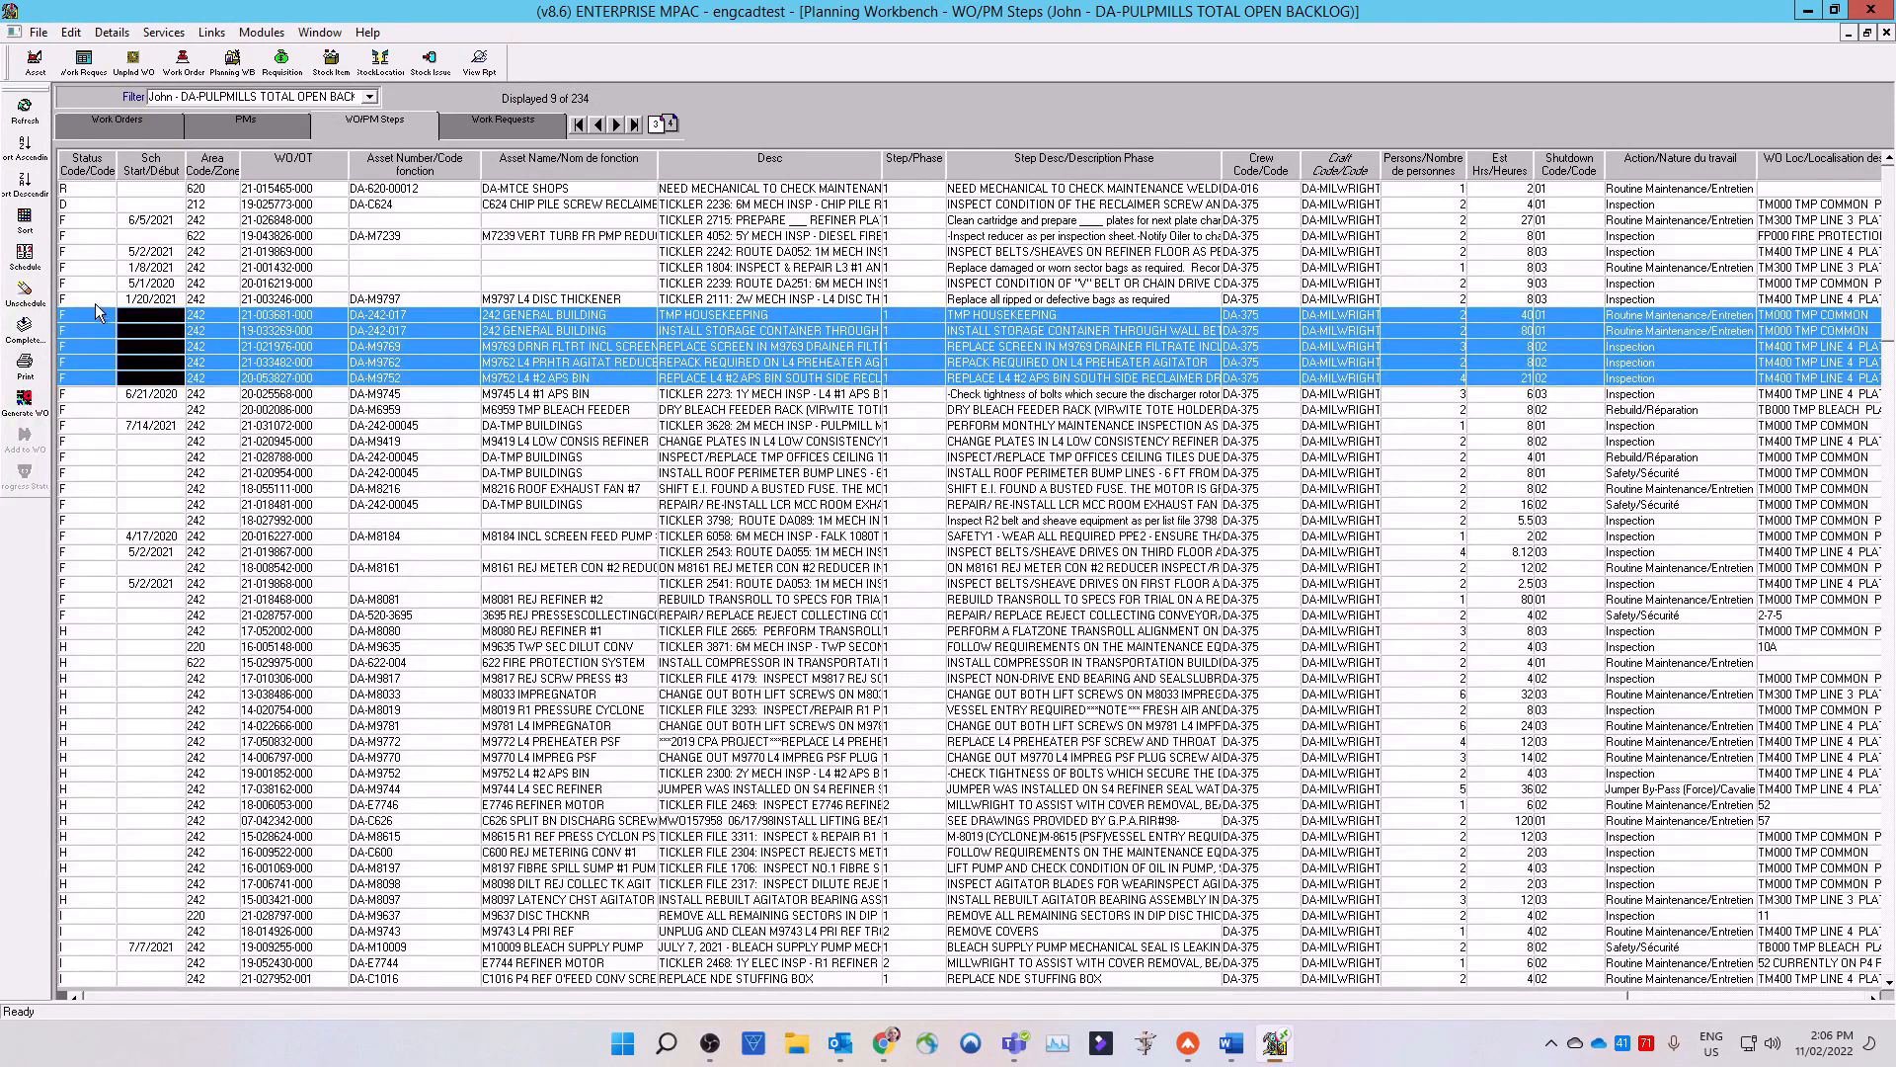
pyautogui.click(182, 38)
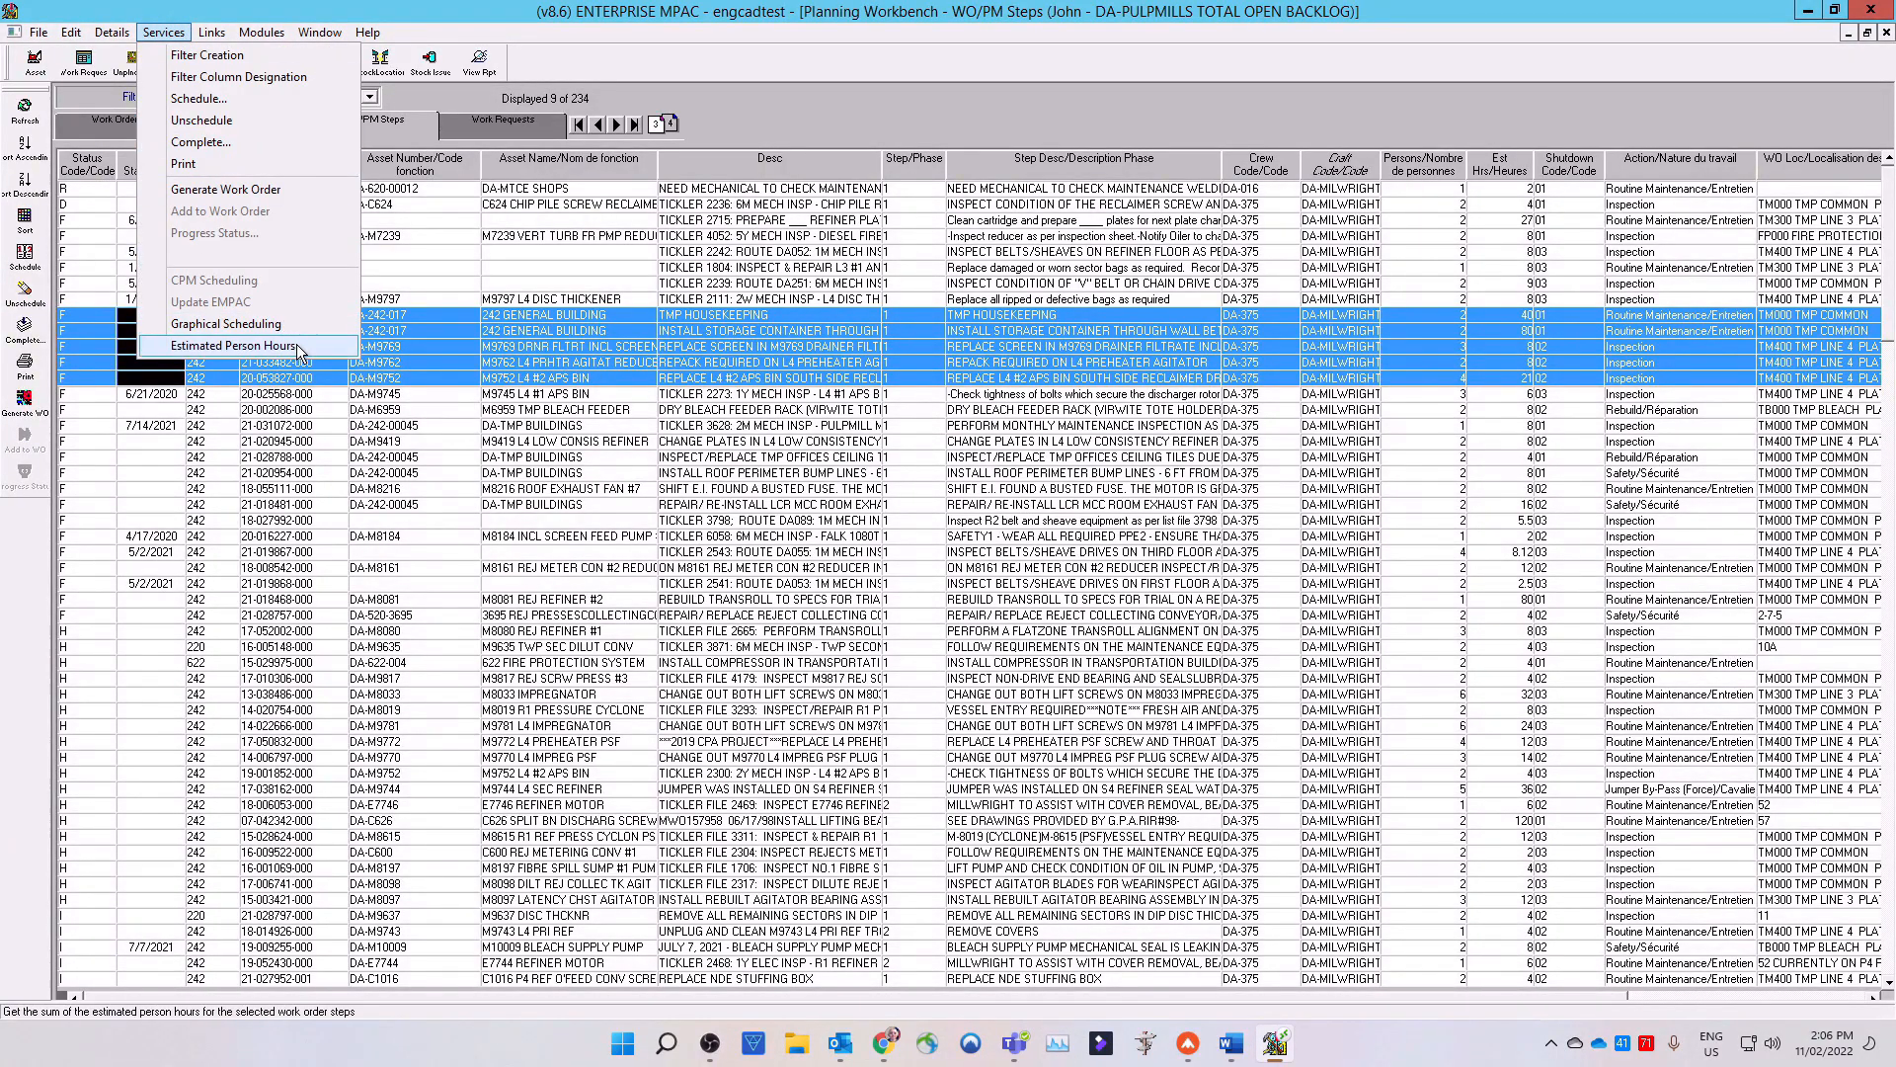
pyautogui.click(300, 348)
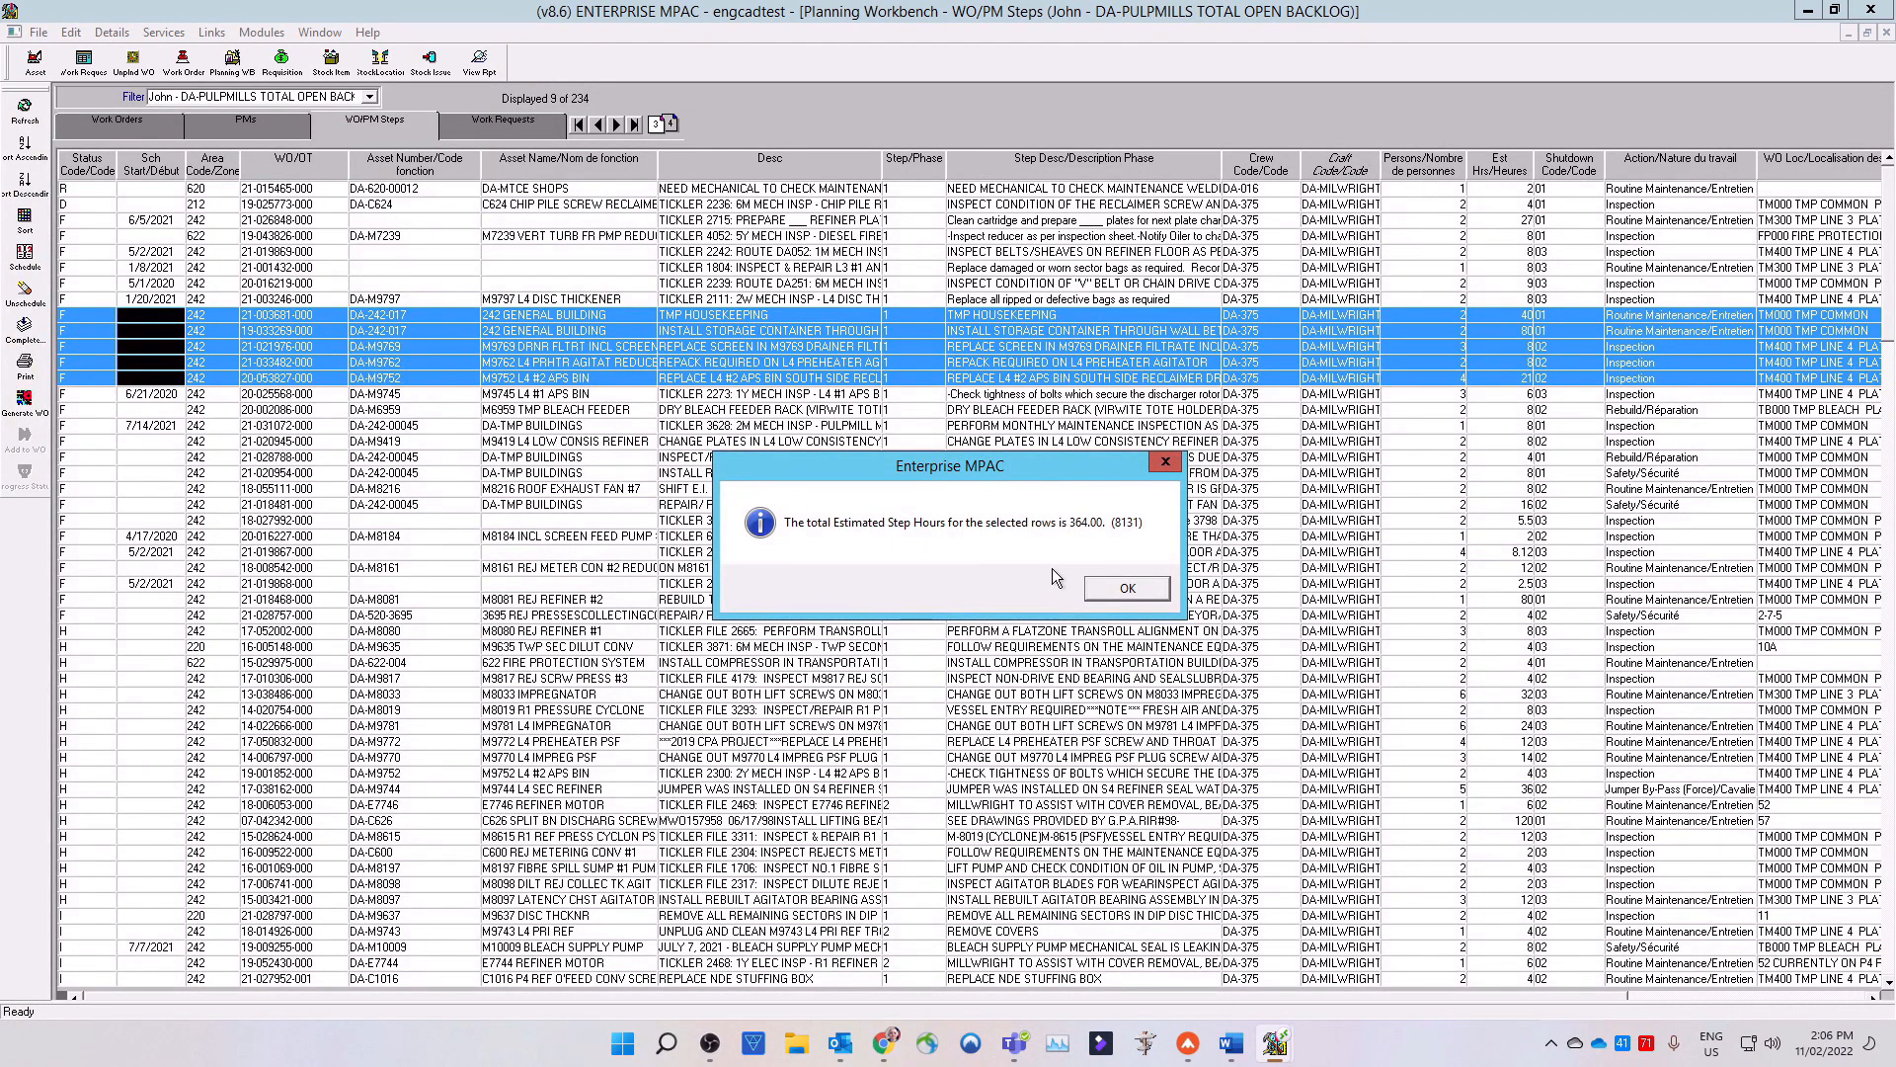
pyautogui.click(1126, 591)
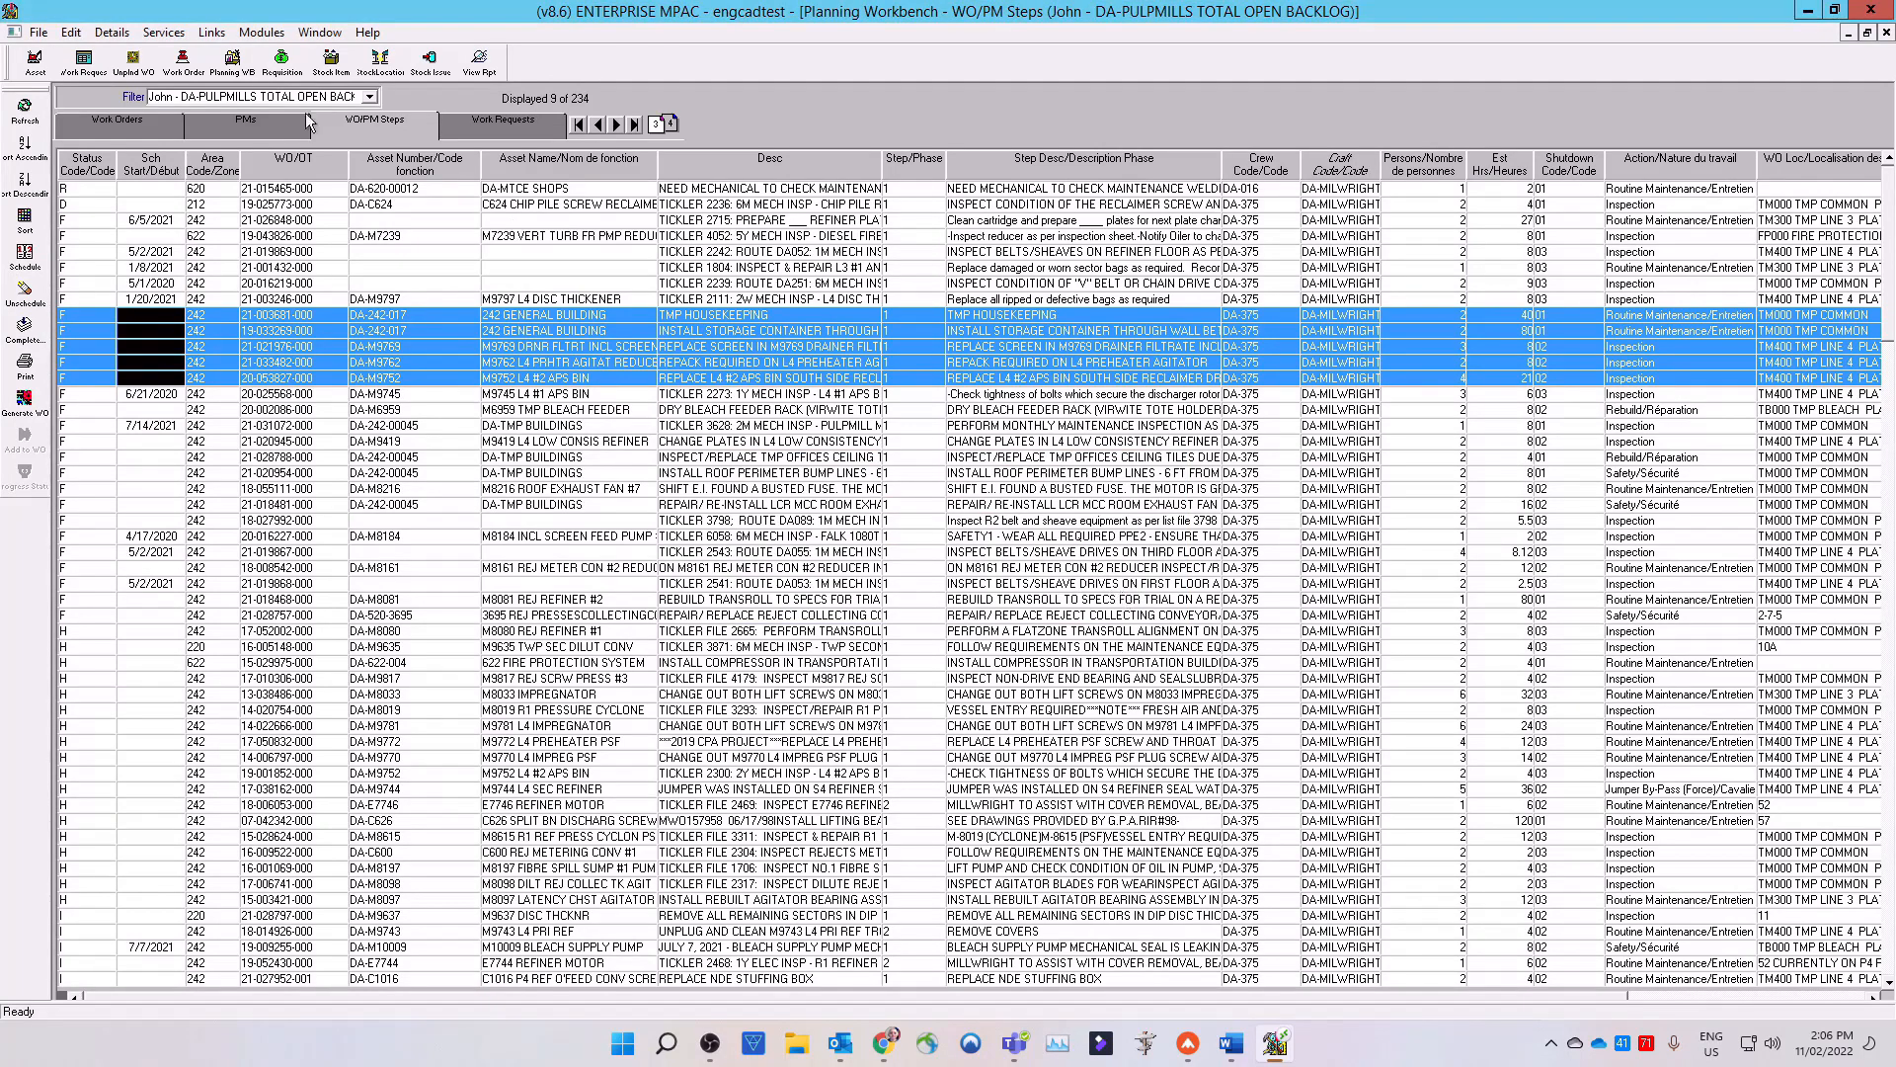
# Open the selected backlog steps in the Graphical Scheduler and set the crew to DA-375-KAP-PULP MILLS MTCE.
pyautogui.click(164, 32)
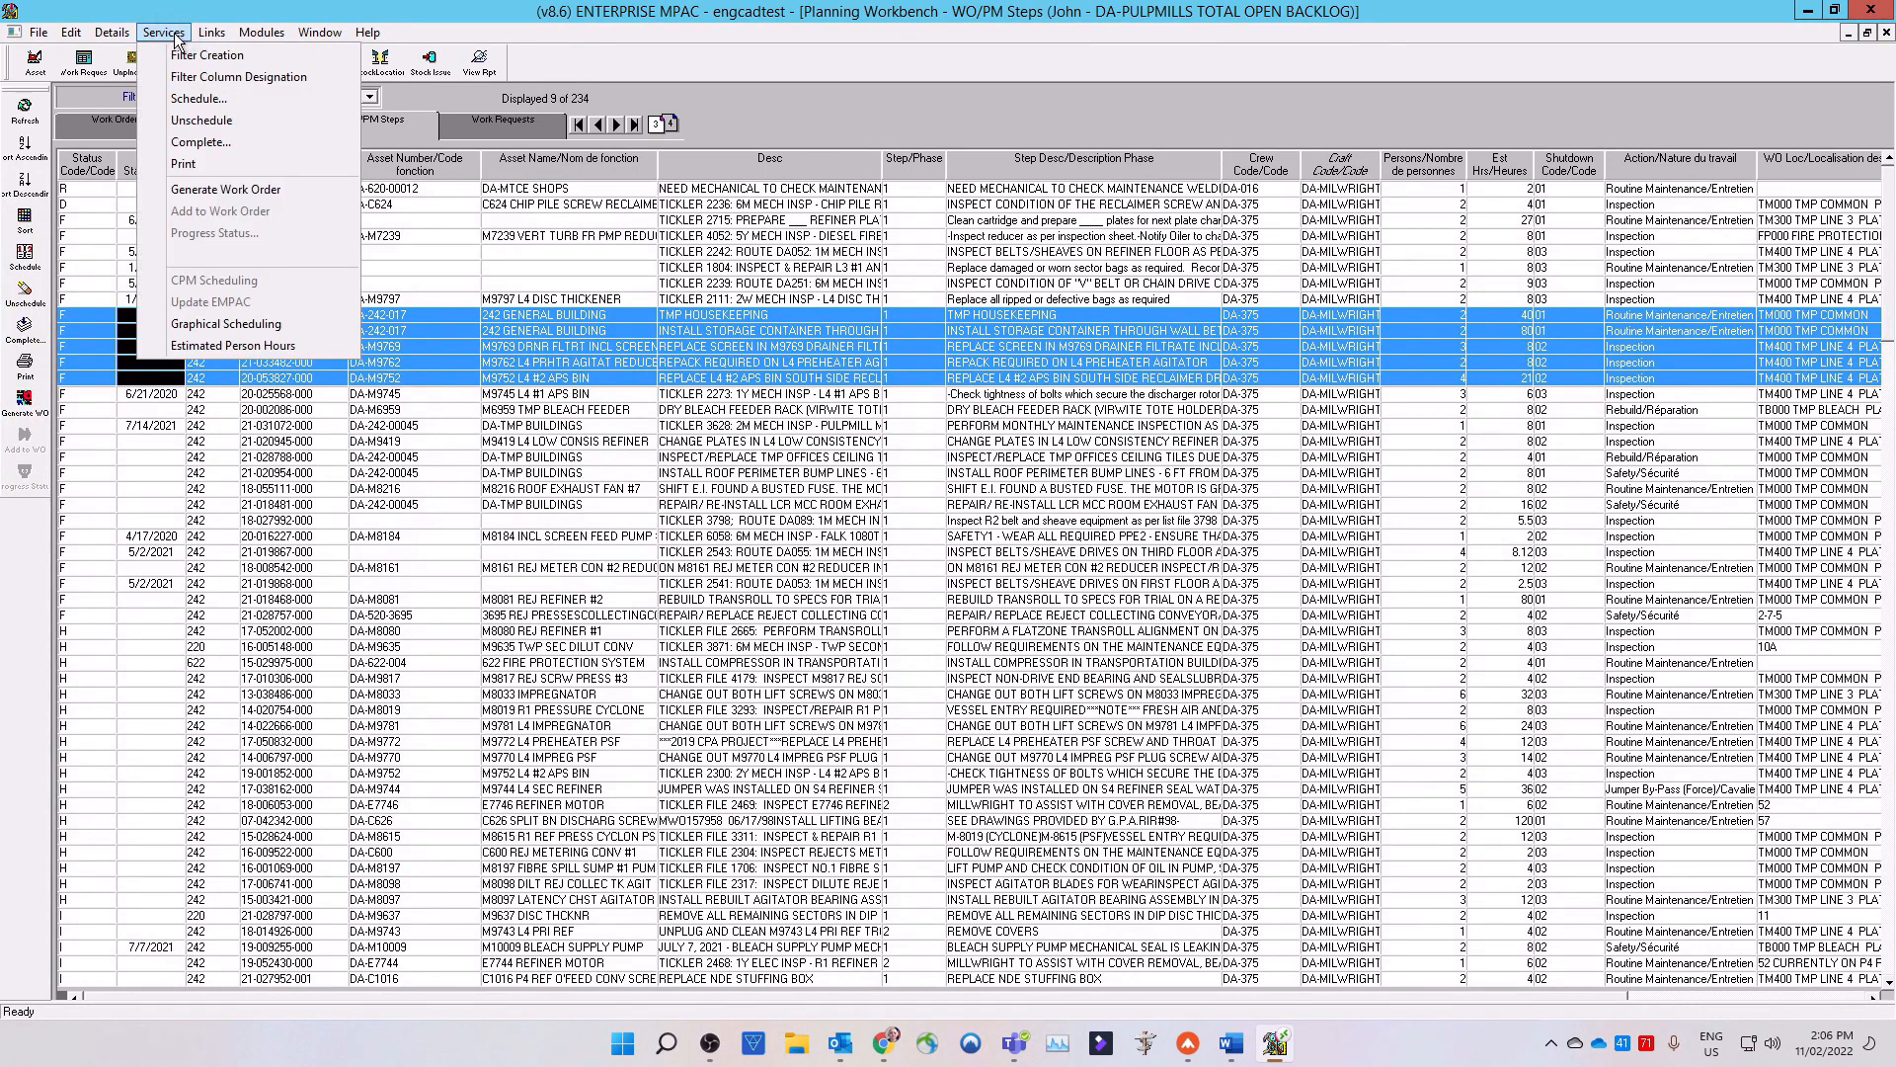
pyautogui.click(335, 333)
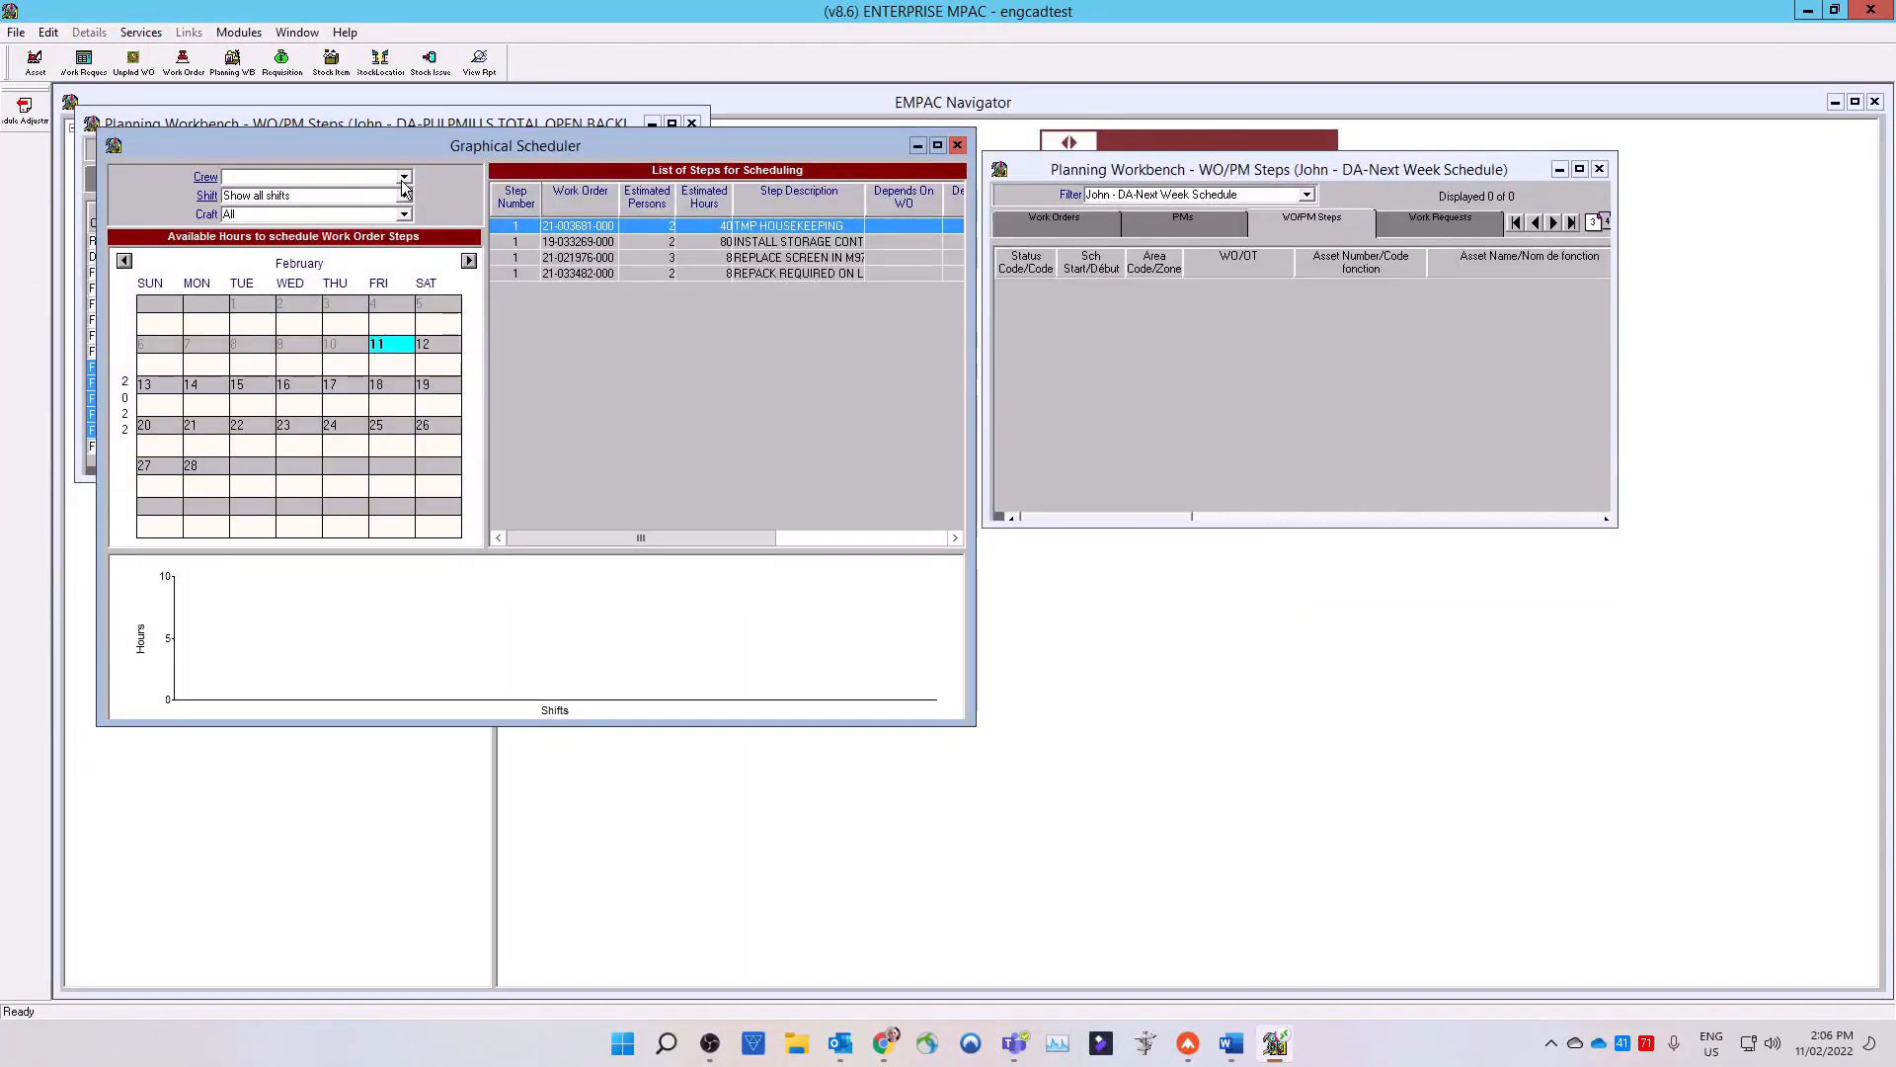
pyautogui.click(404, 177)
pyautogui.write('D')
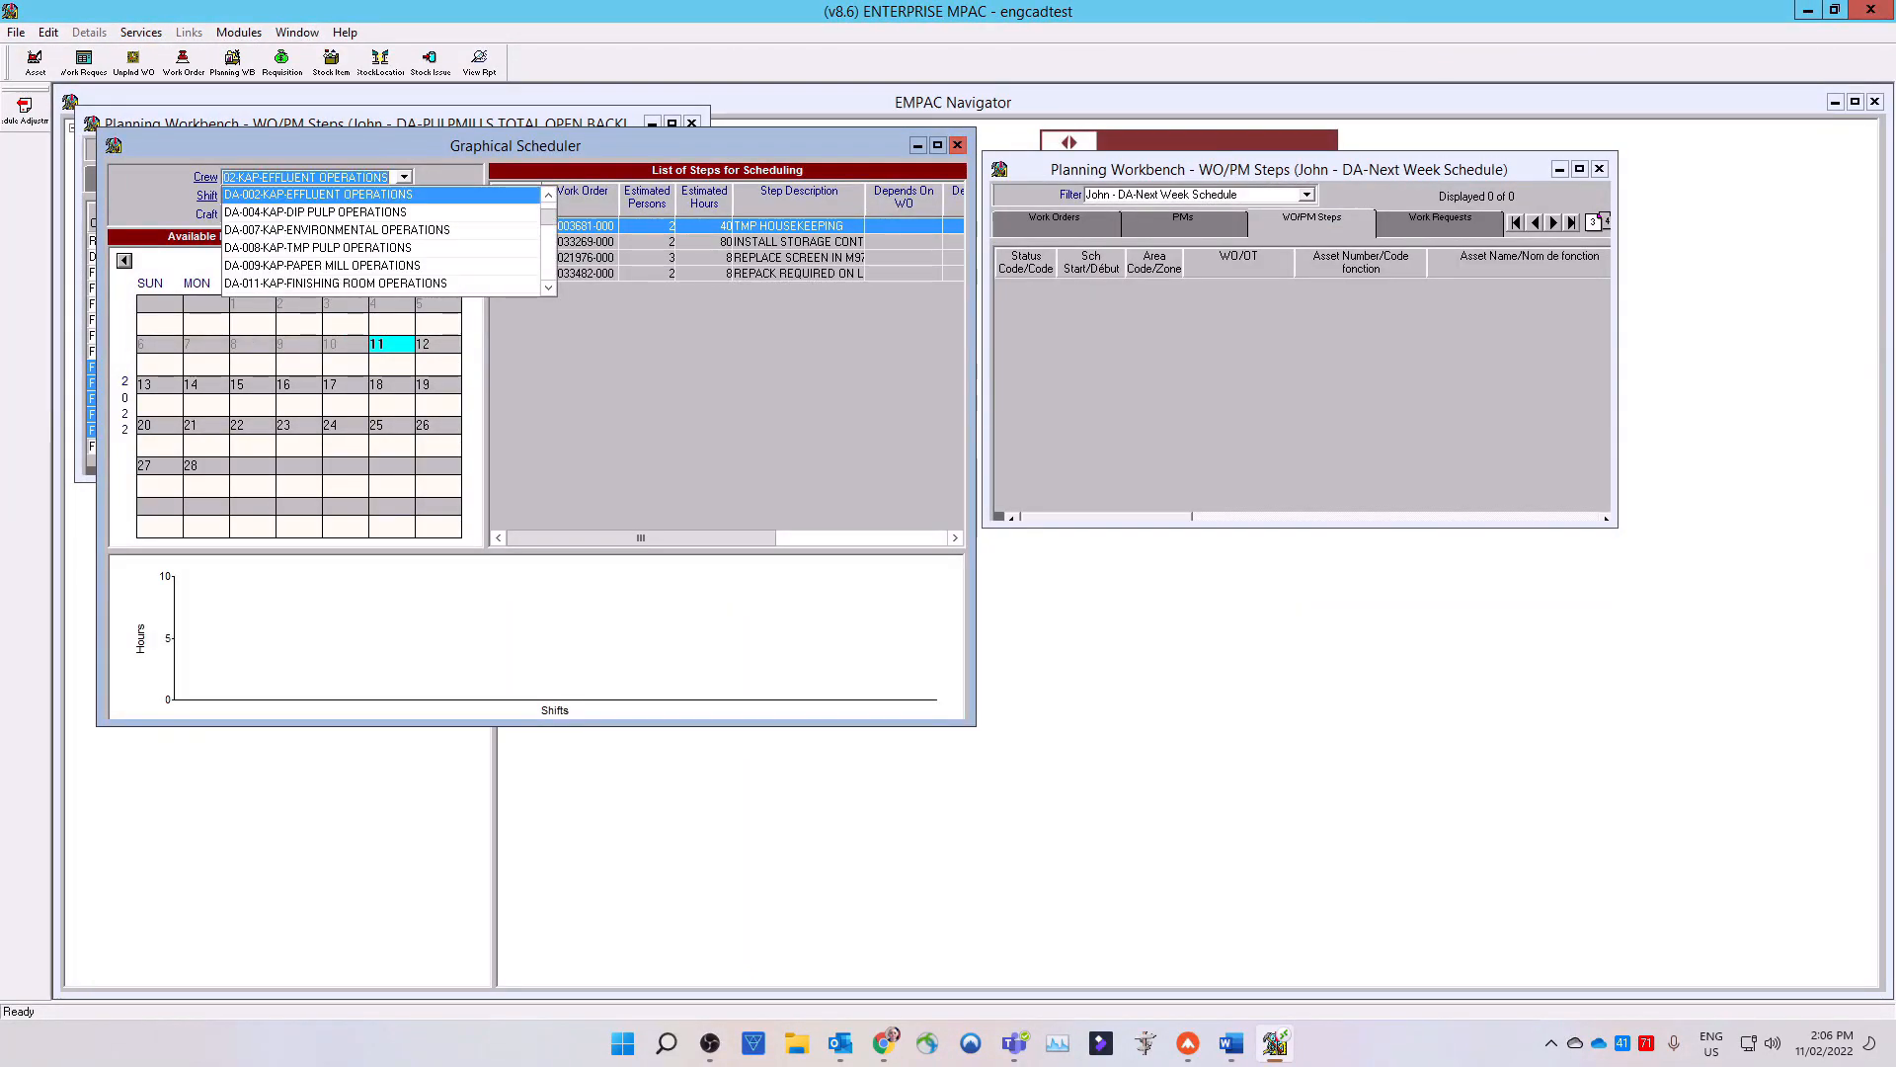
pyautogui.write('A-375-KAP-PULP MILLS MTCE')
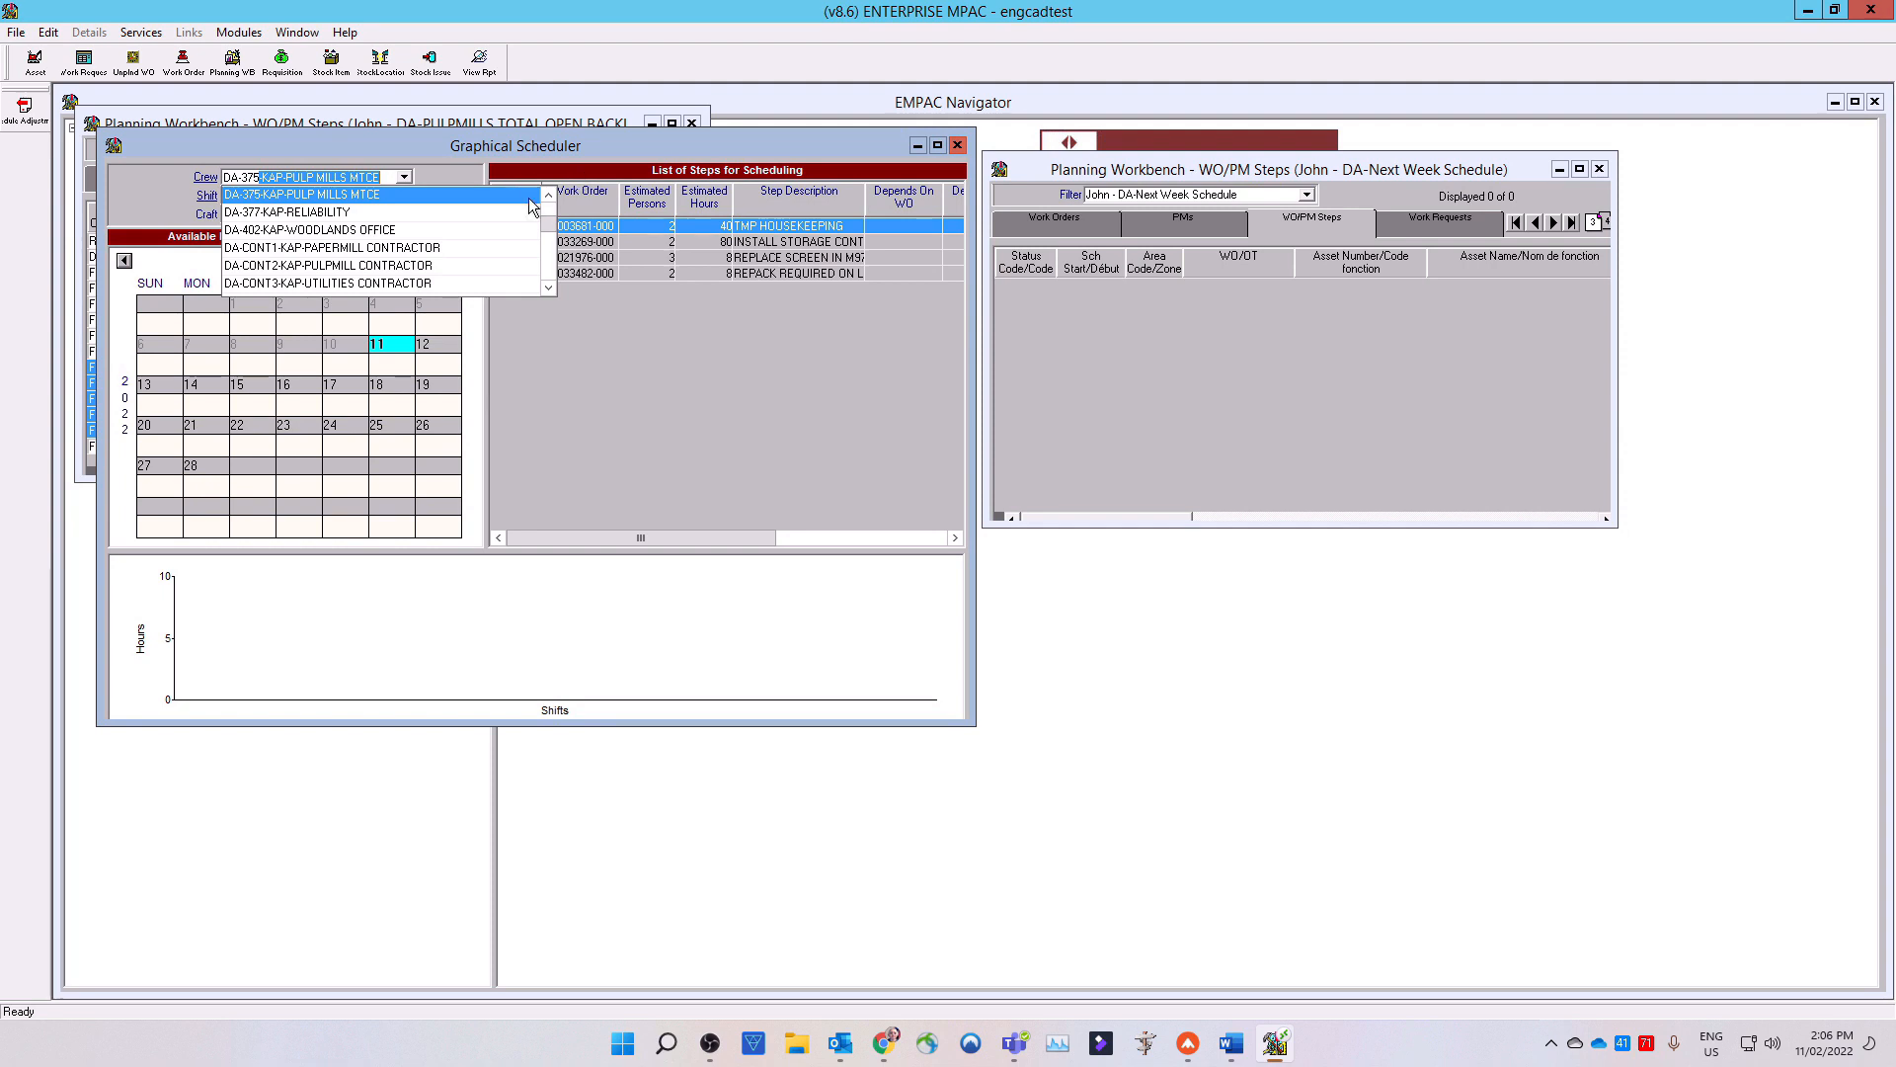
pyautogui.click(477, 195)
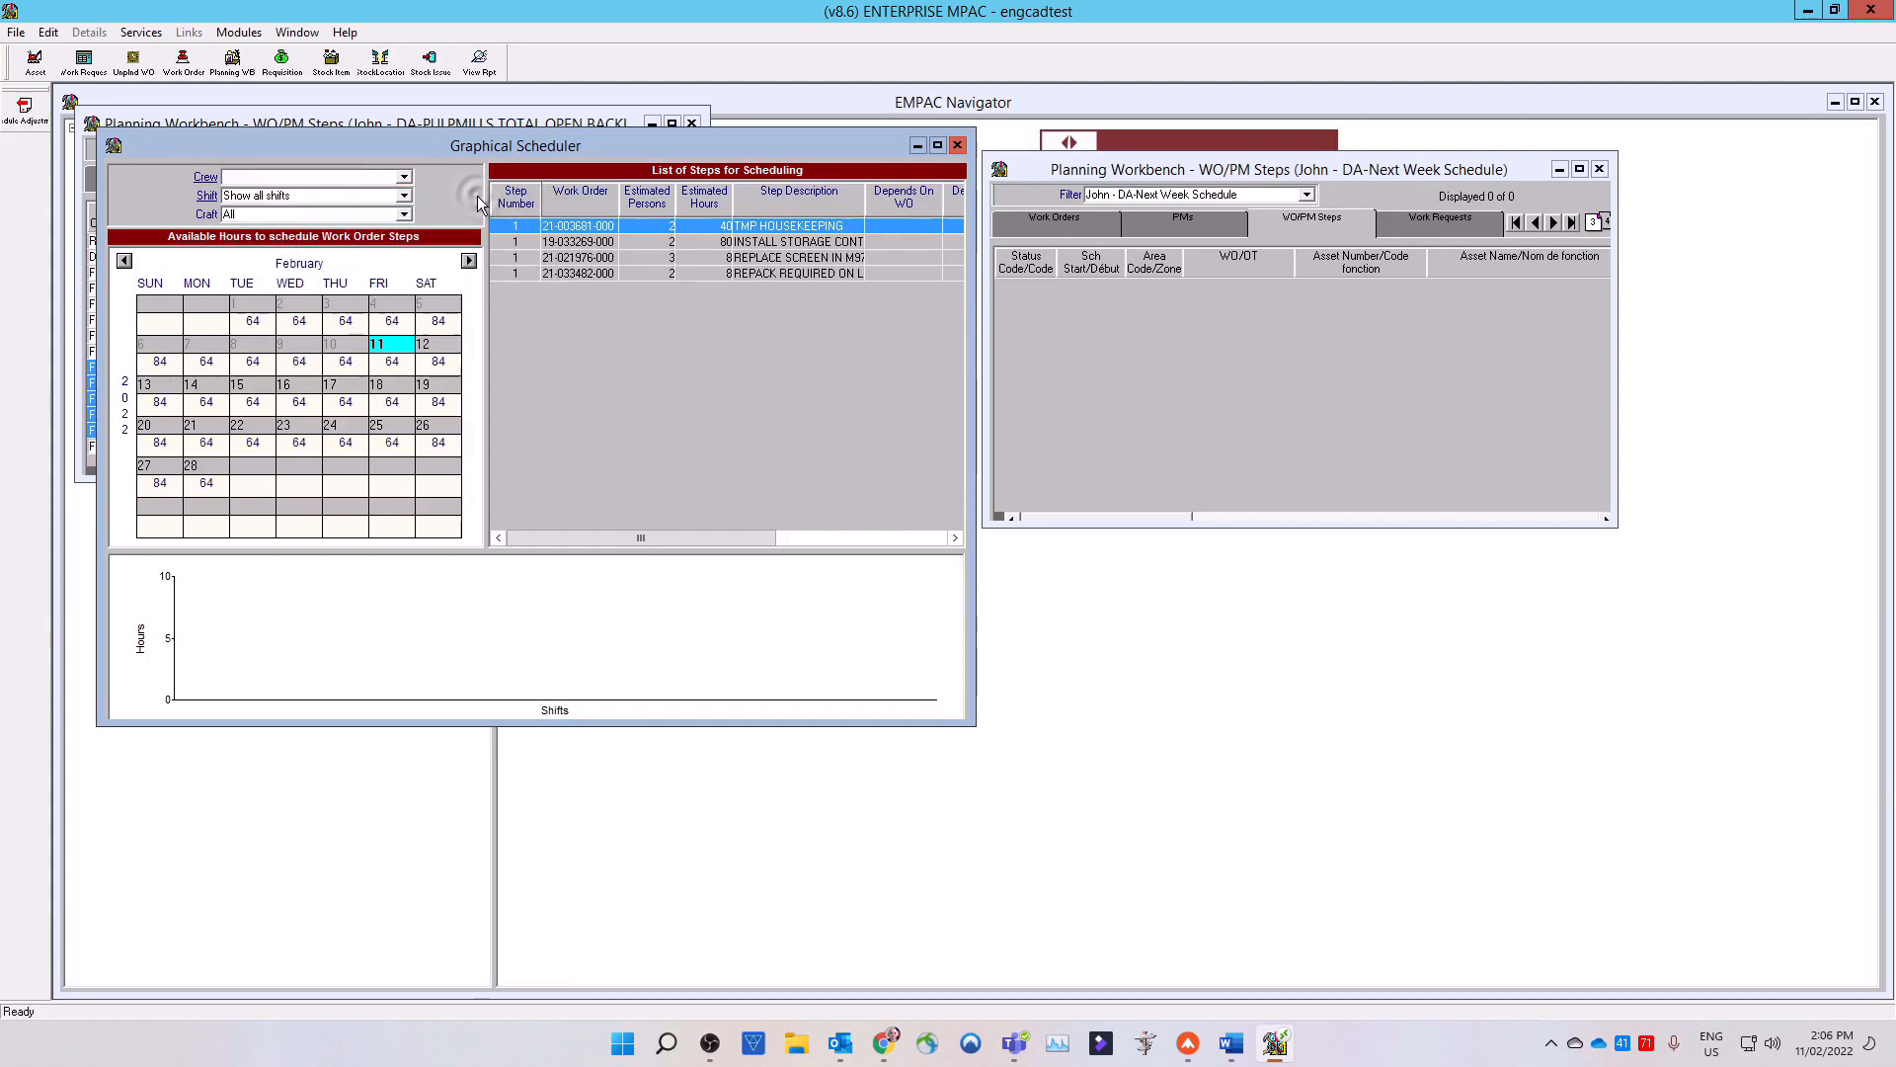
# Set the scheduler's shift to DA-Kap Day Shift and keep the craft at All.
pyautogui.click(404, 195)
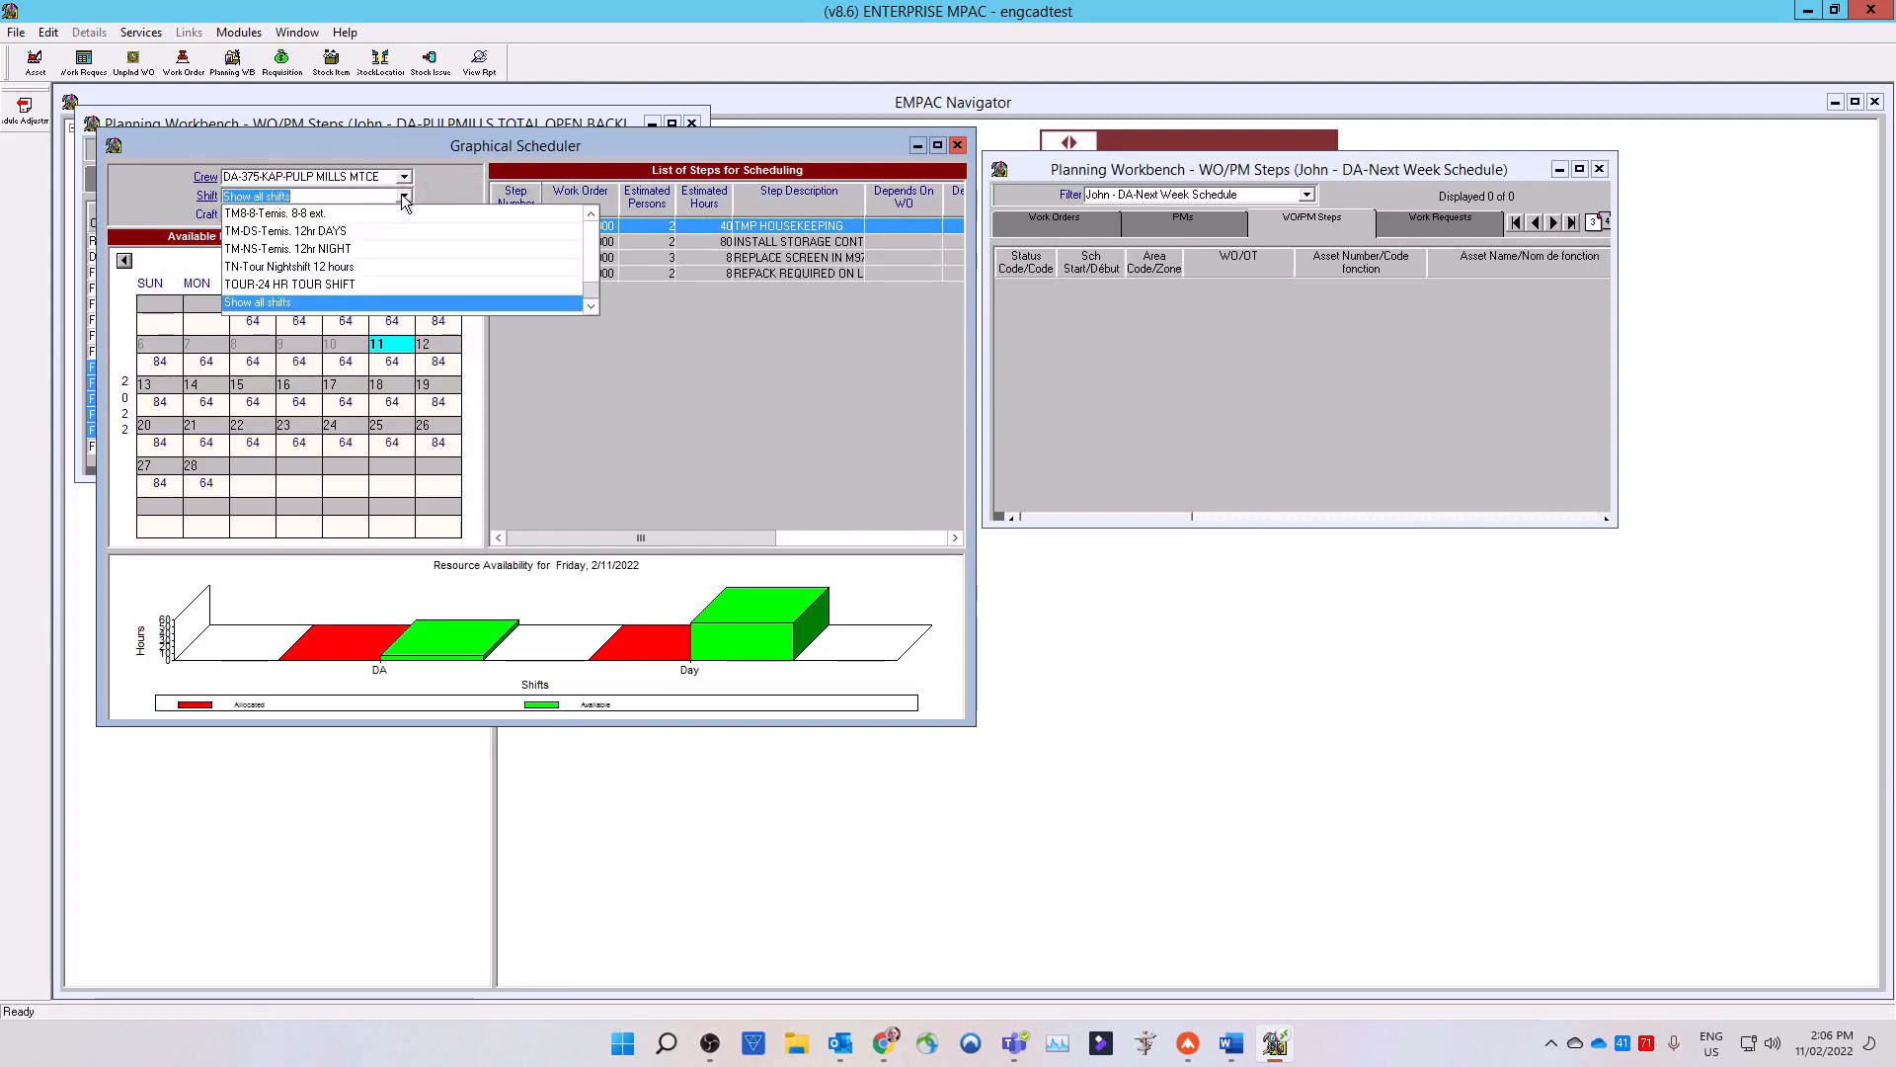
pyautogui.write('DA-Kap Day Shift')
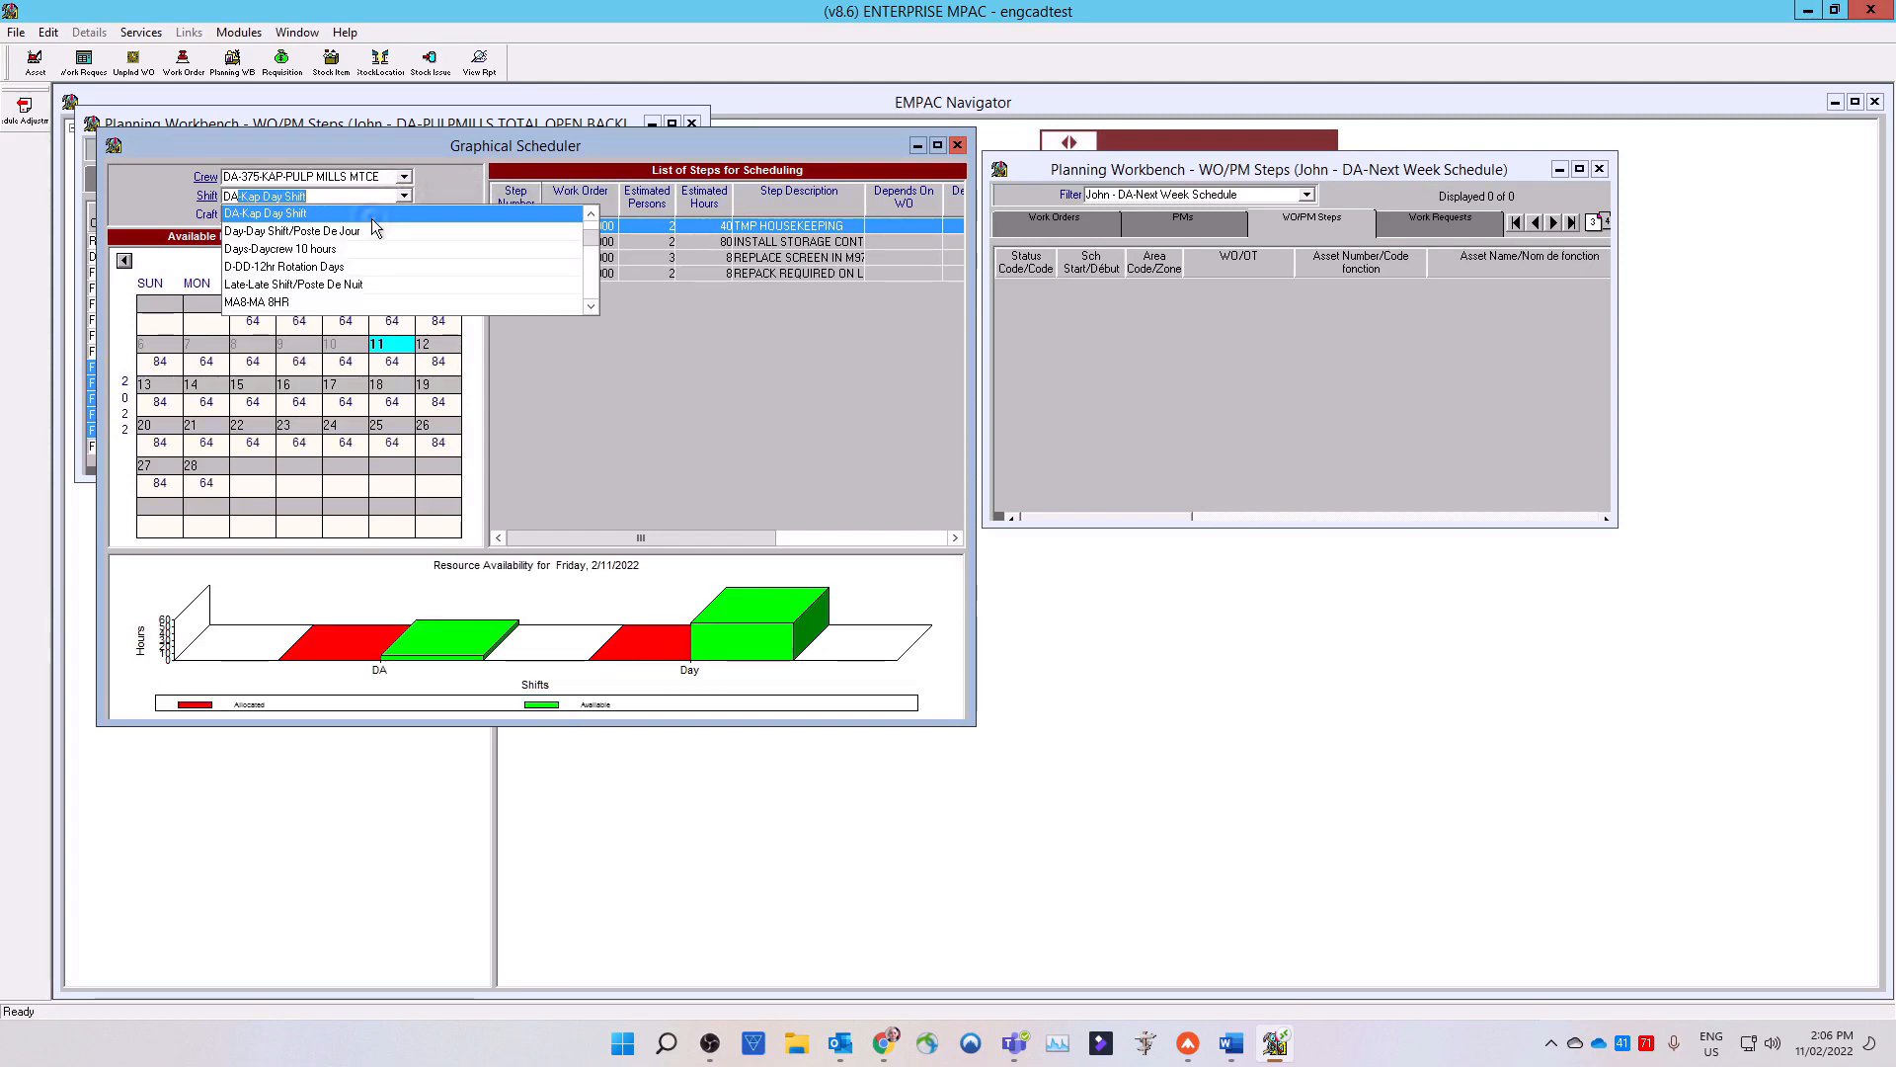
pyautogui.click(373, 216)
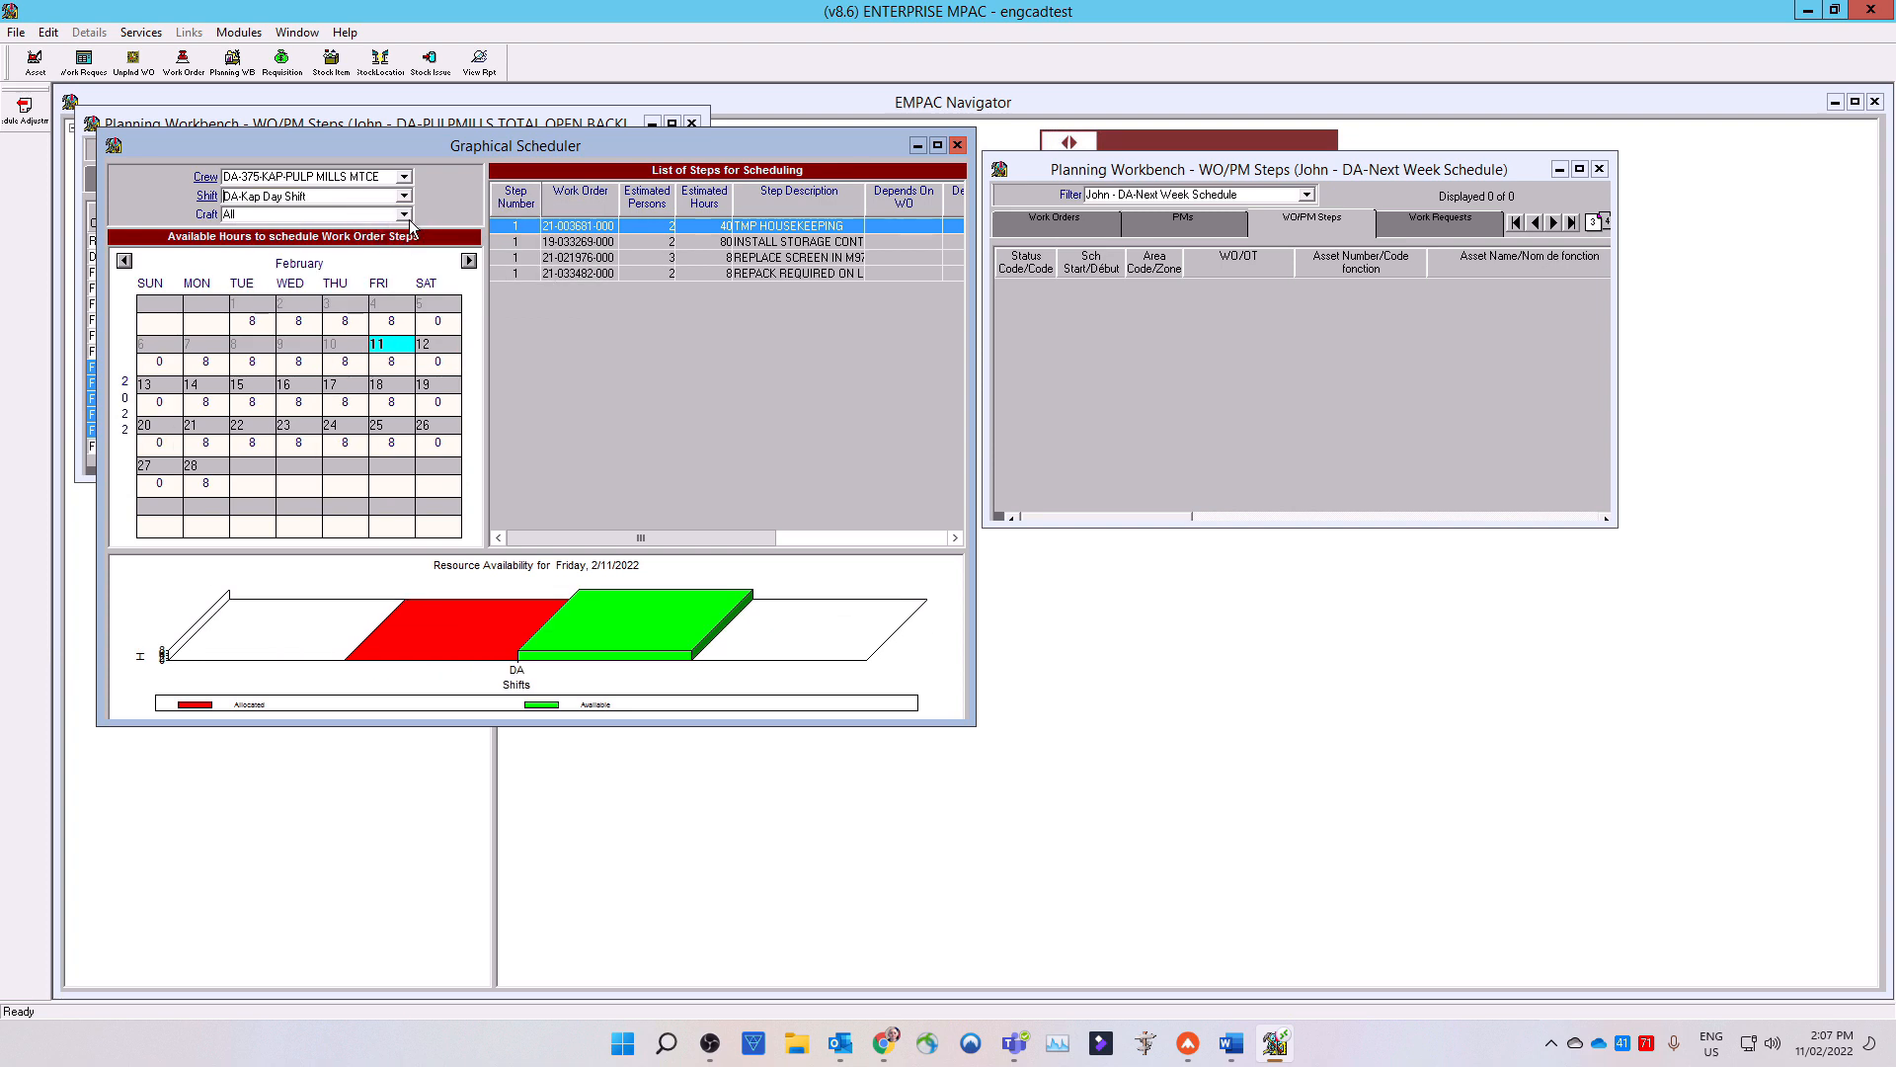
pyautogui.click(405, 215)
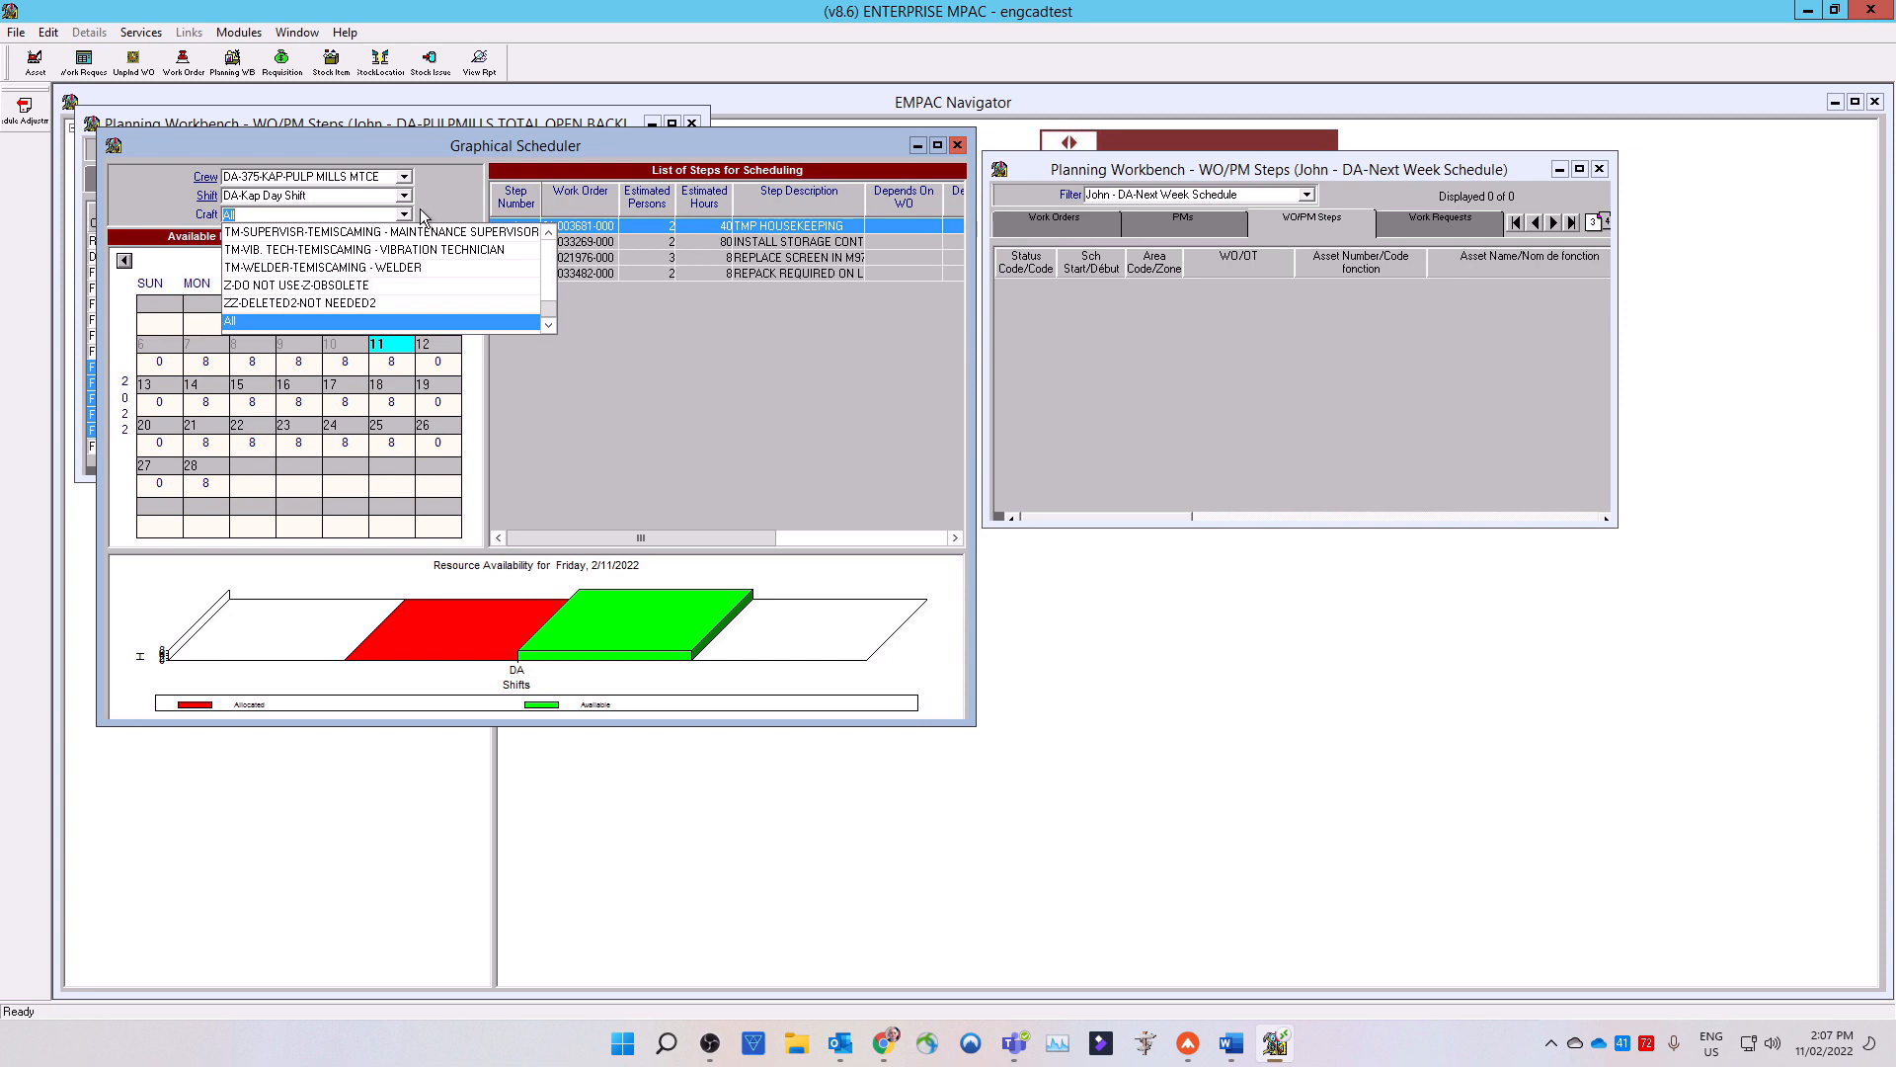
pyautogui.click(422, 216)
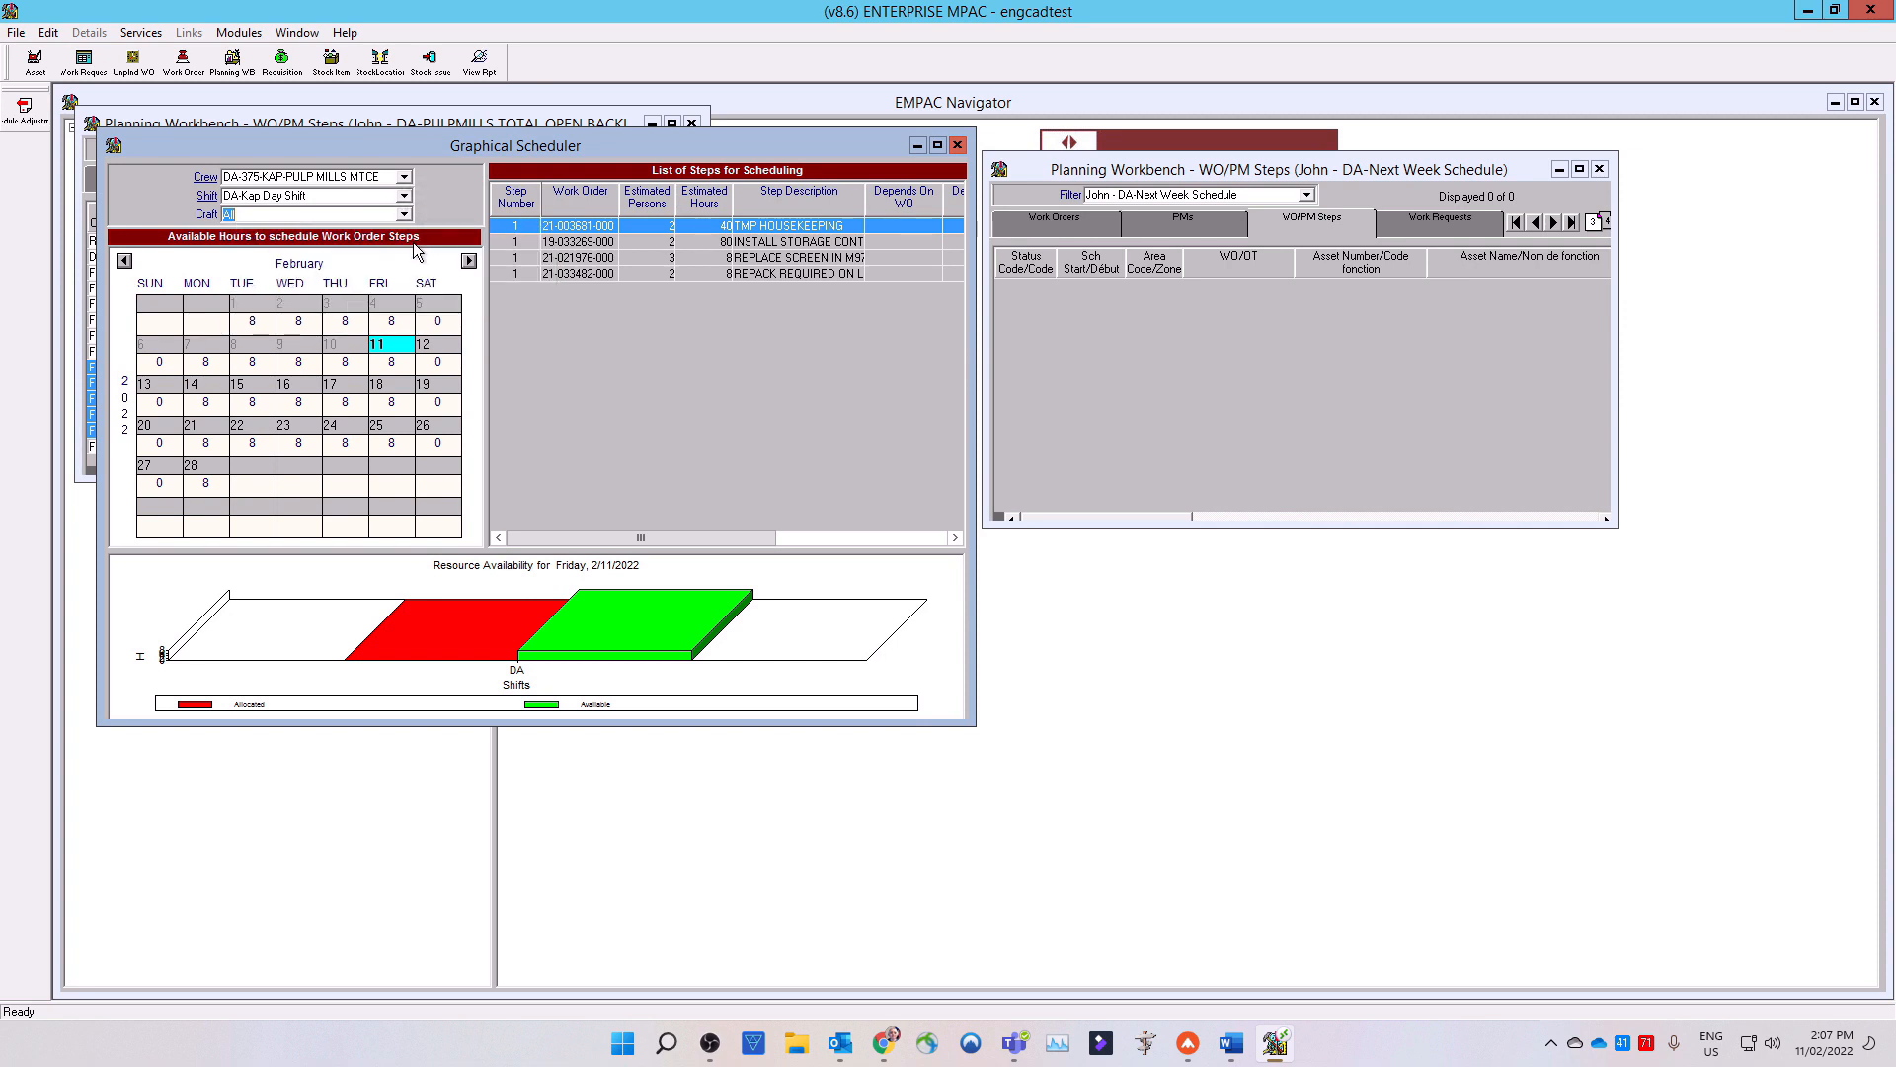
# Schedule all the listed work order steps on Sunday, February 13, 2022.
pyautogui.click(163, 395)
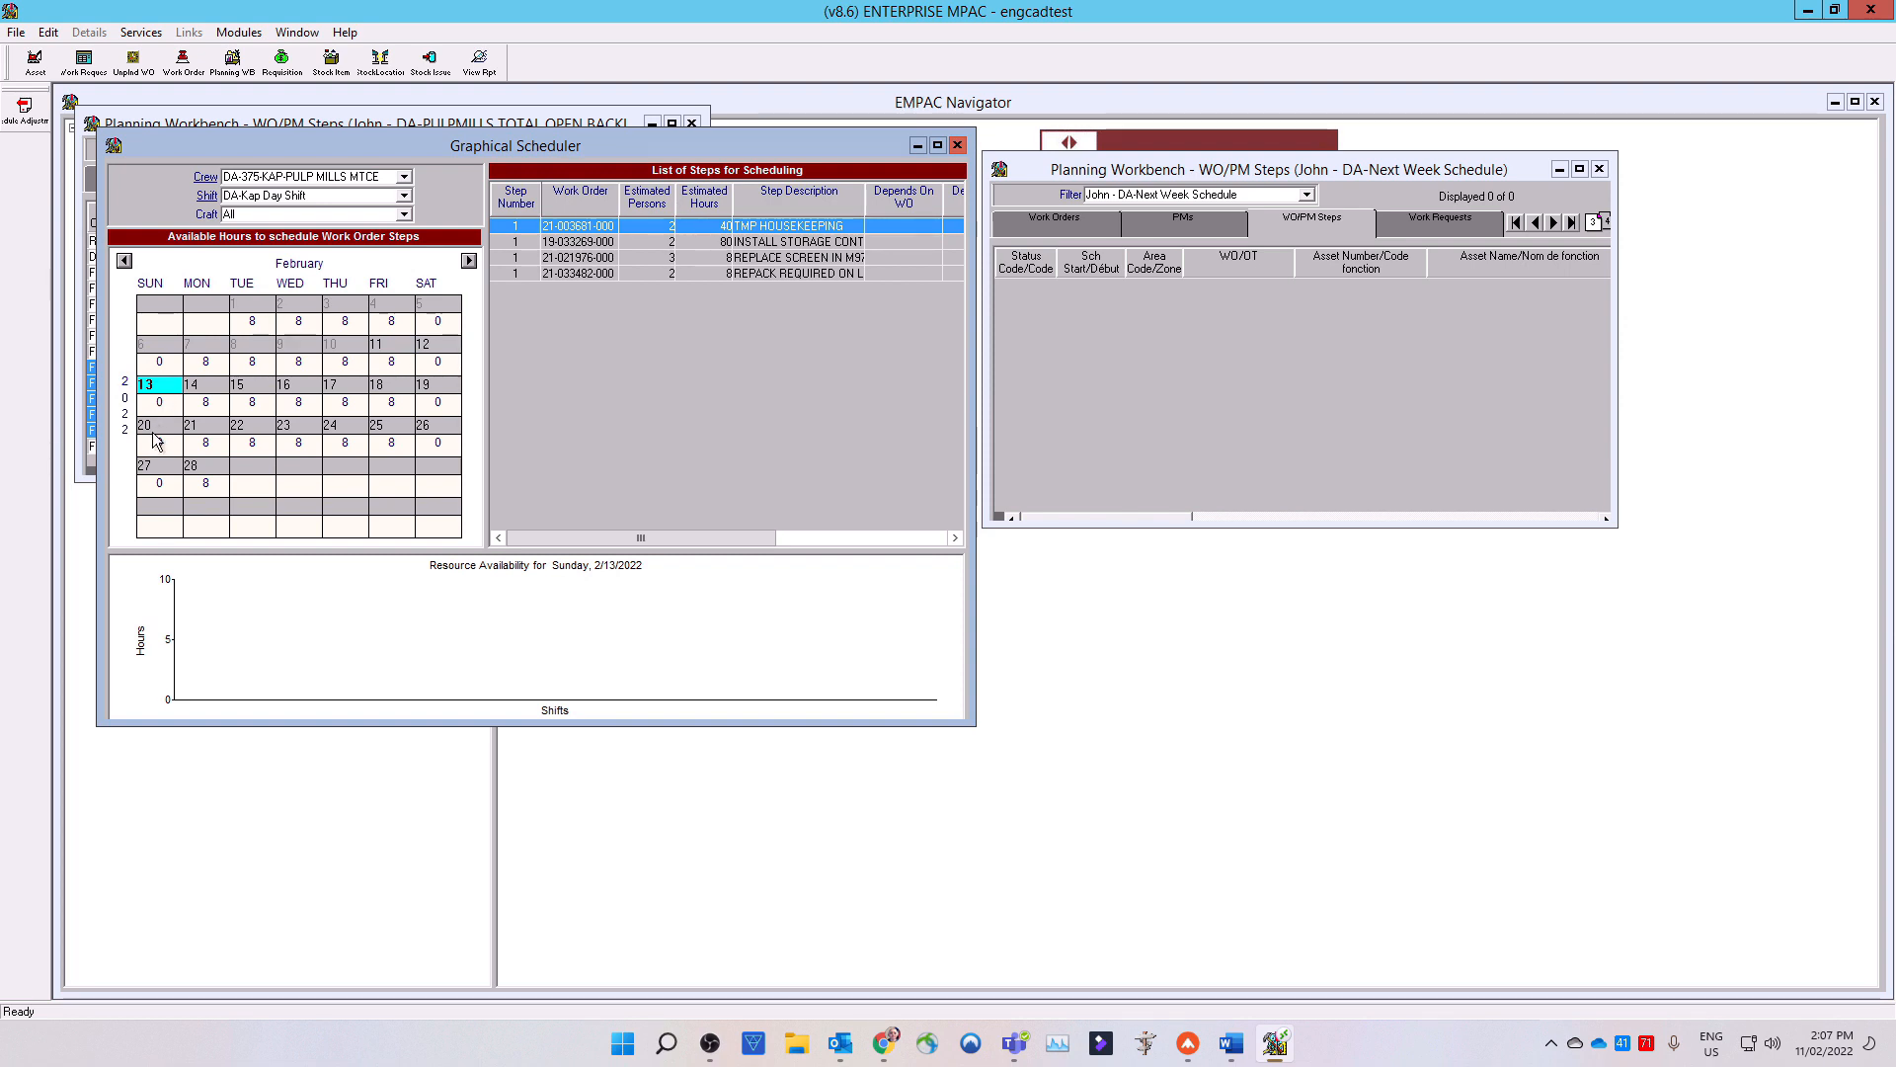
pyautogui.keyDown('shift'); pyautogui.click(614, 276); pyautogui.keyUp('shift')
pyautogui.moveTo(614, 275); pyautogui.dragTo(589, 679)
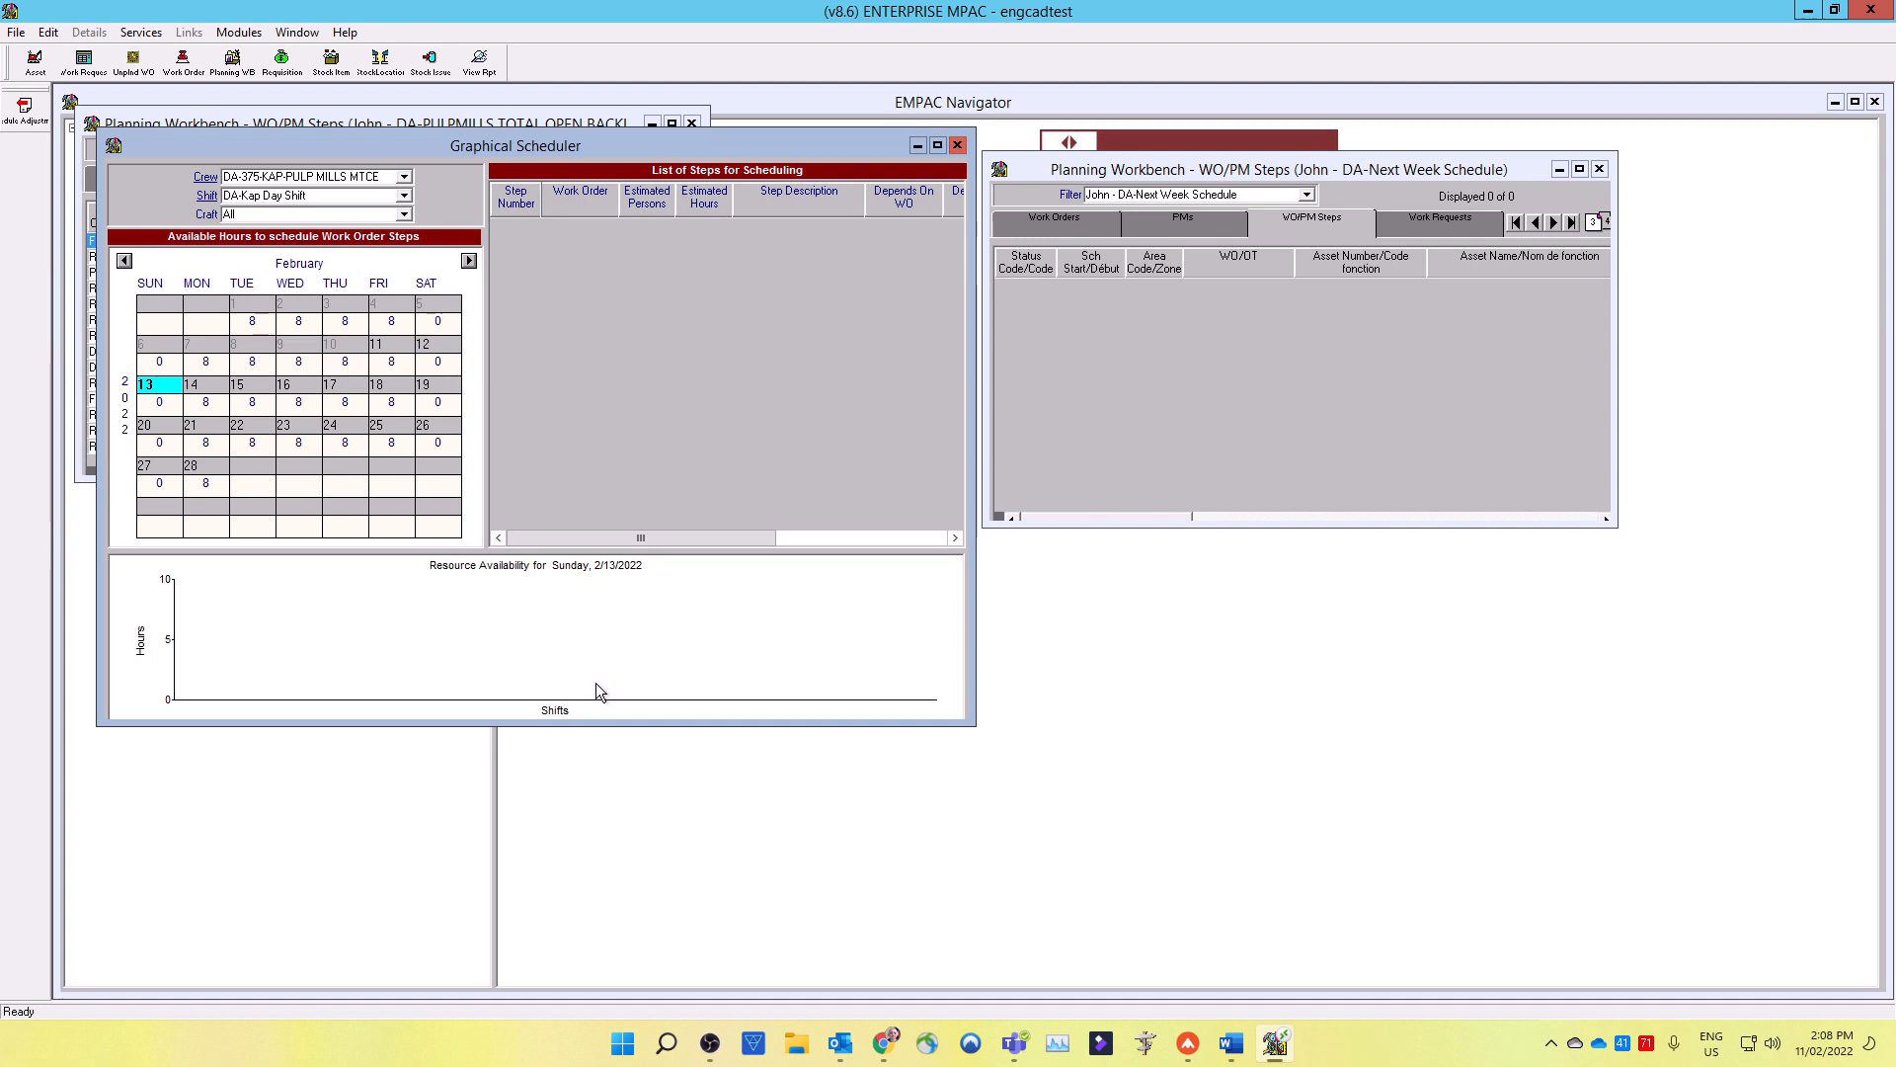
# Open the schedule adjustments for the scheduled steps and maximize the two-week step schedule window.
pyautogui.click(140, 32)
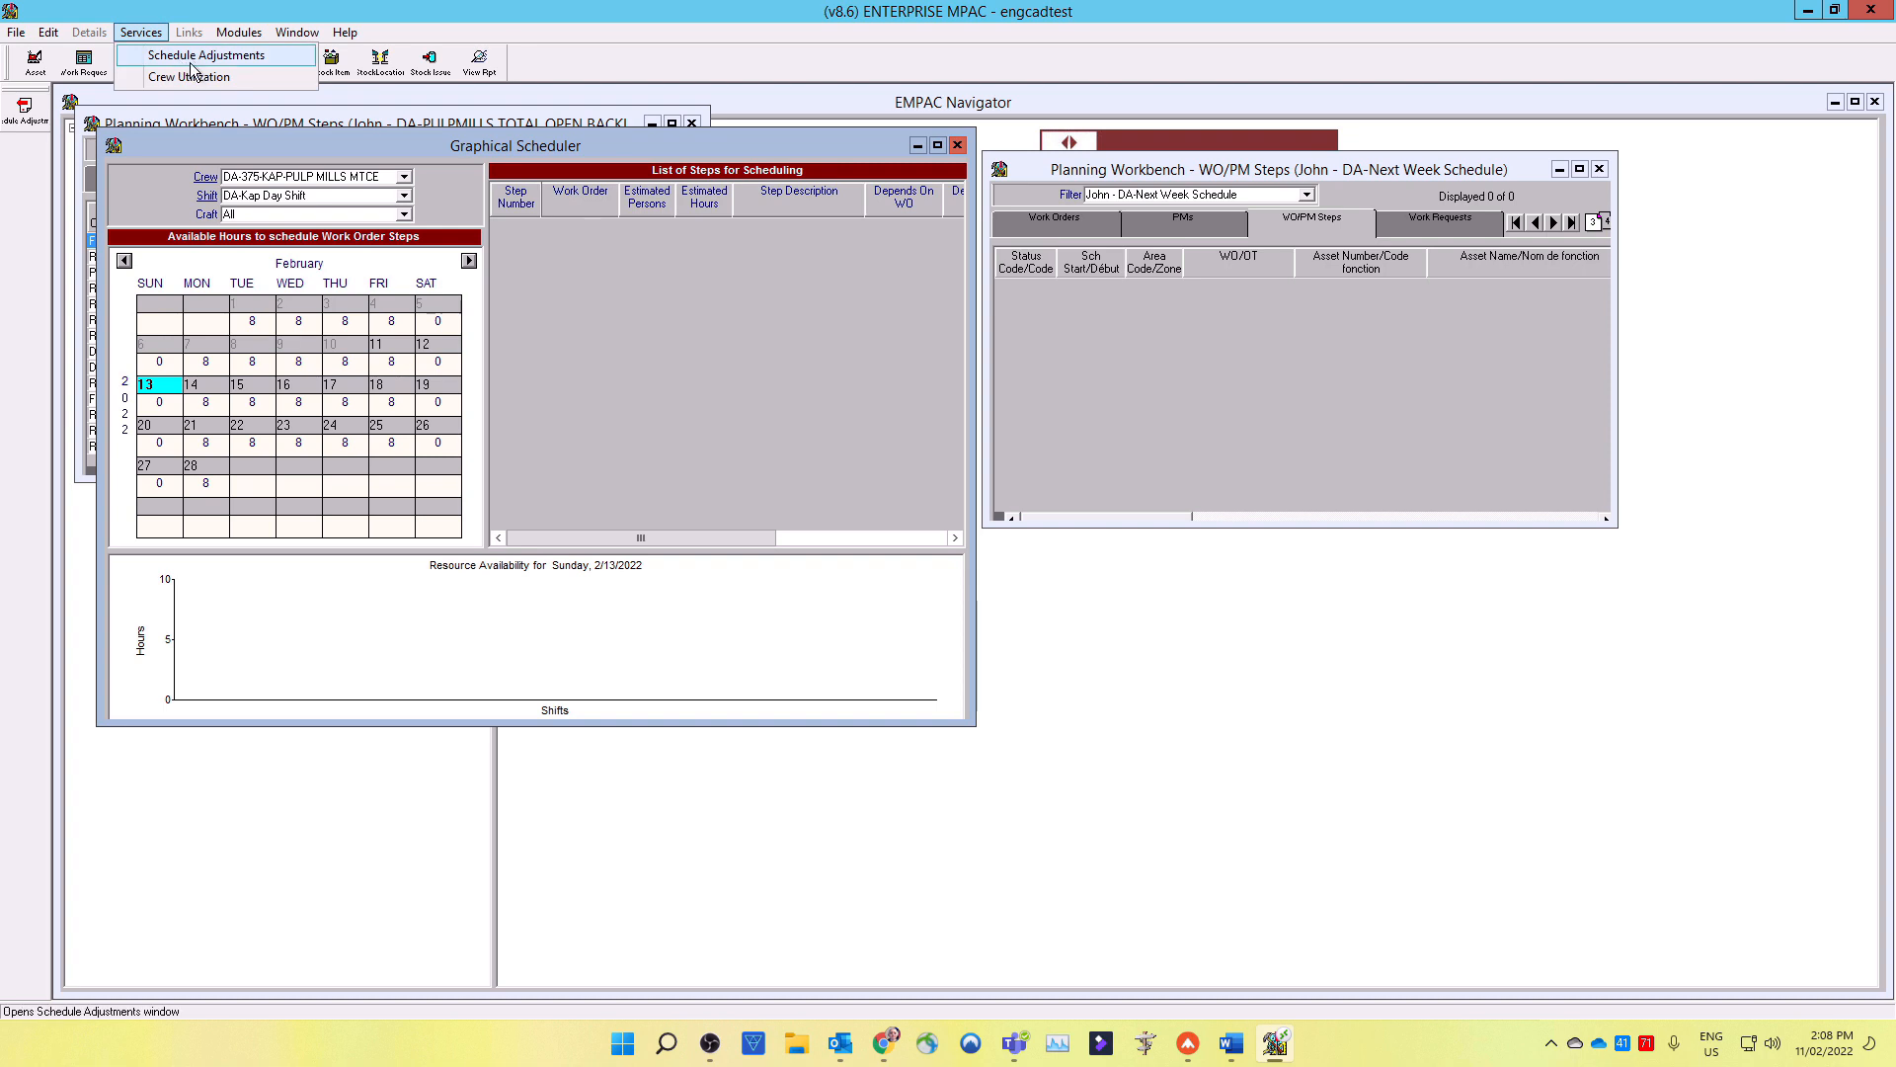
pyautogui.click(26, 109)
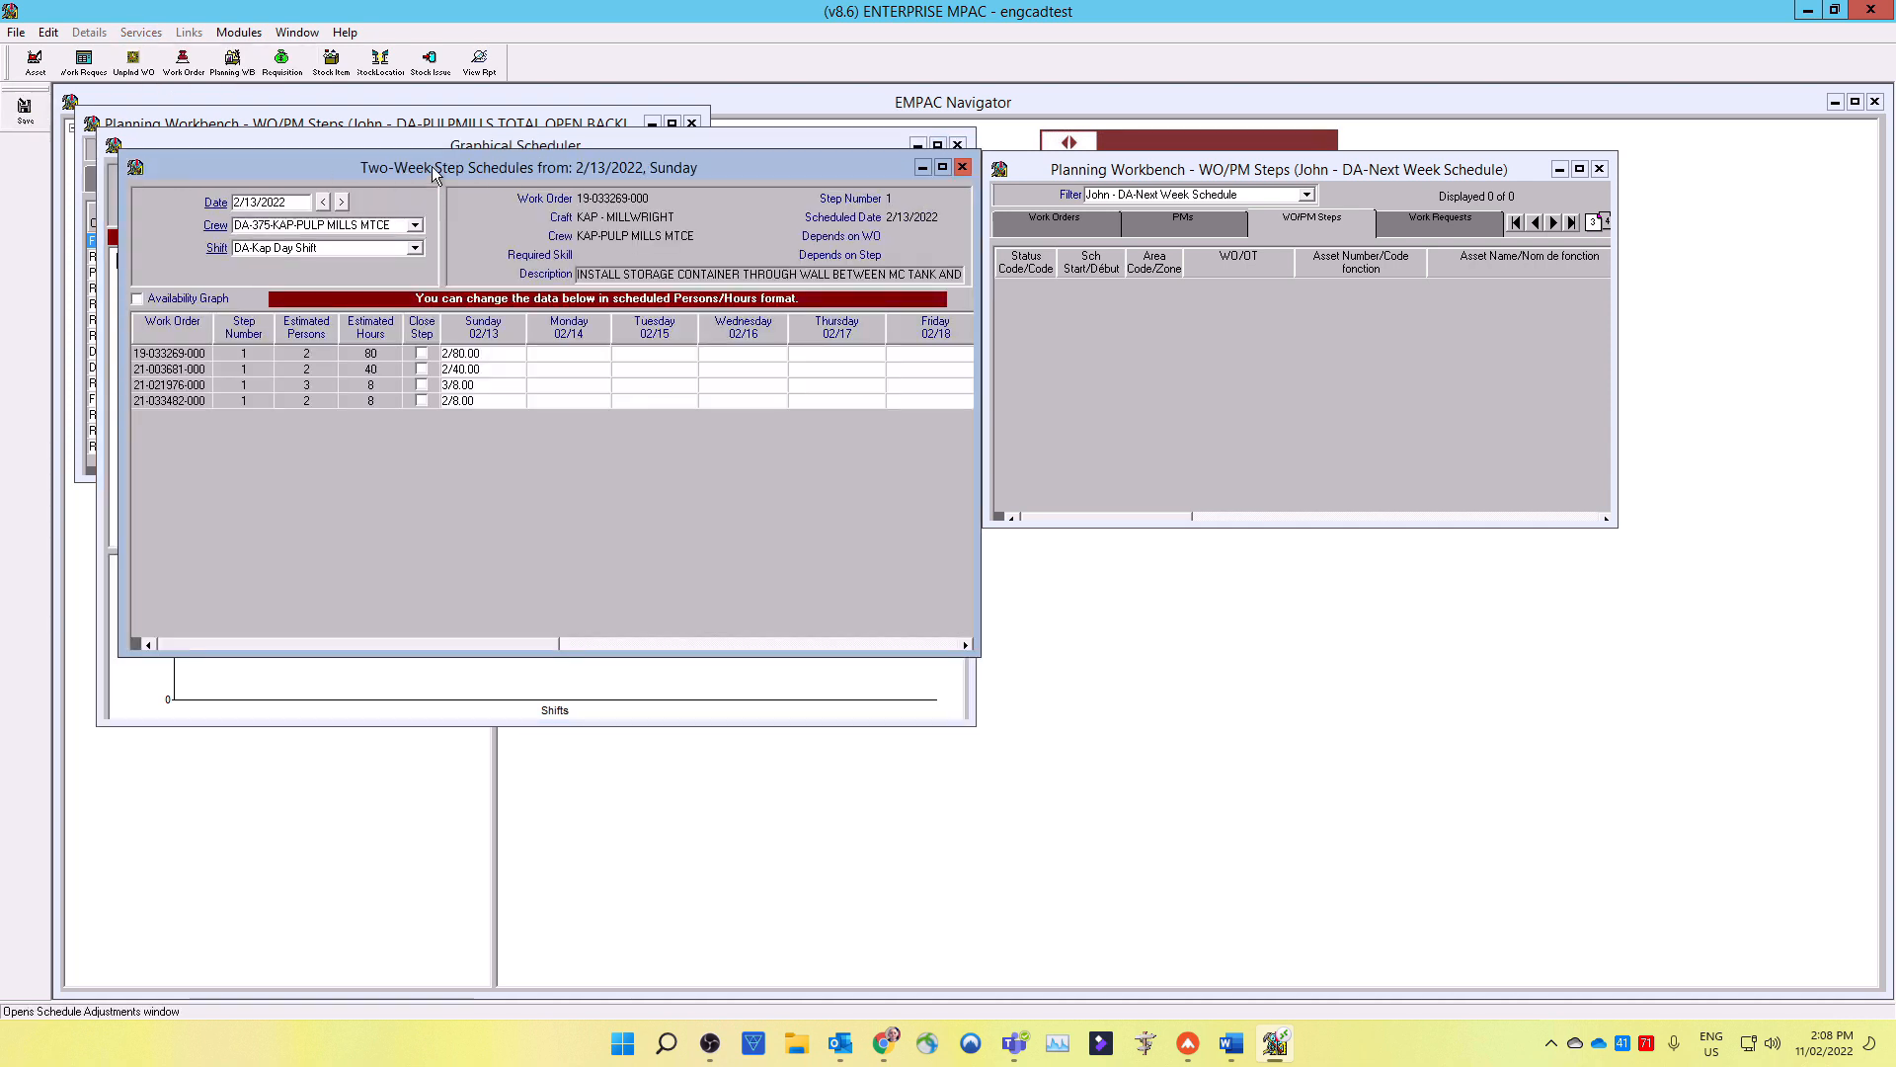
pyautogui.click(942, 166)
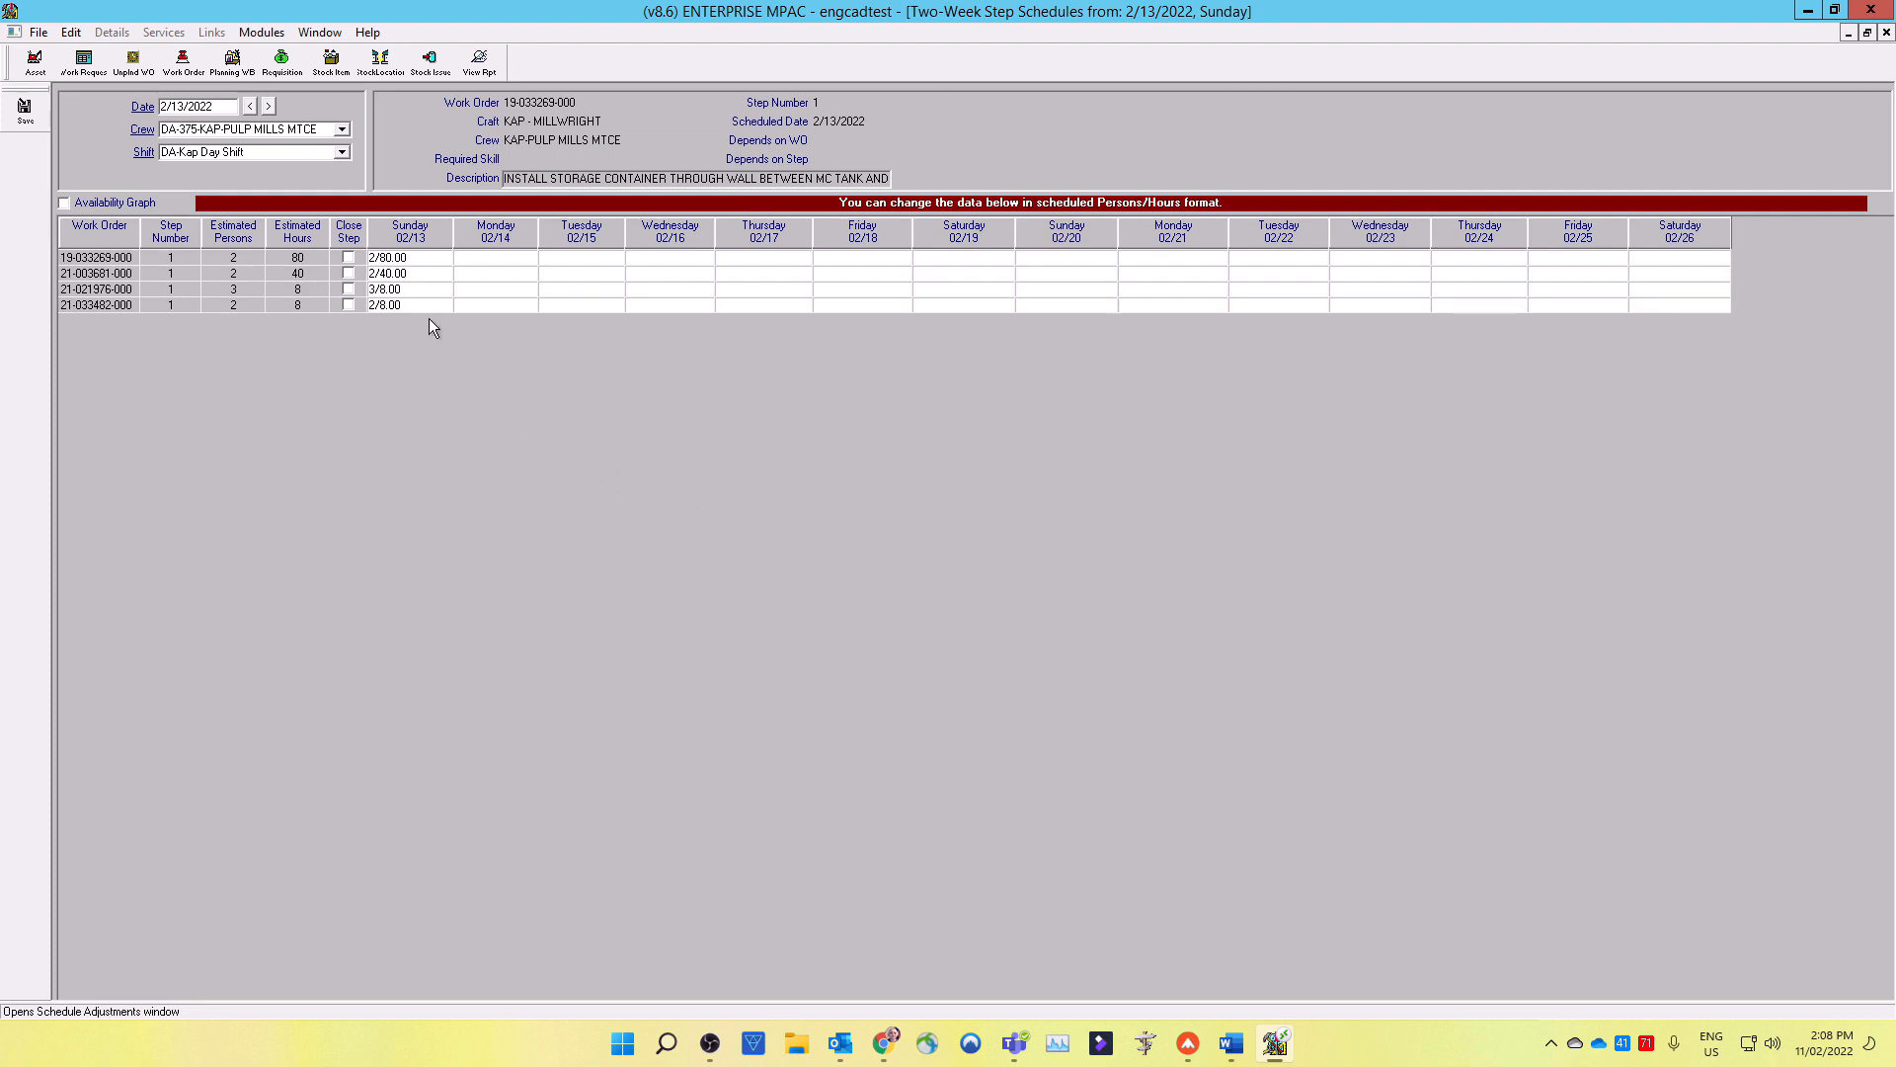
# Move the TMP HOUSEKEEPING step, estimated at 2 persons and 40 hours, to 2/16/2022 in its schedule list.
pyautogui.click(418, 274)
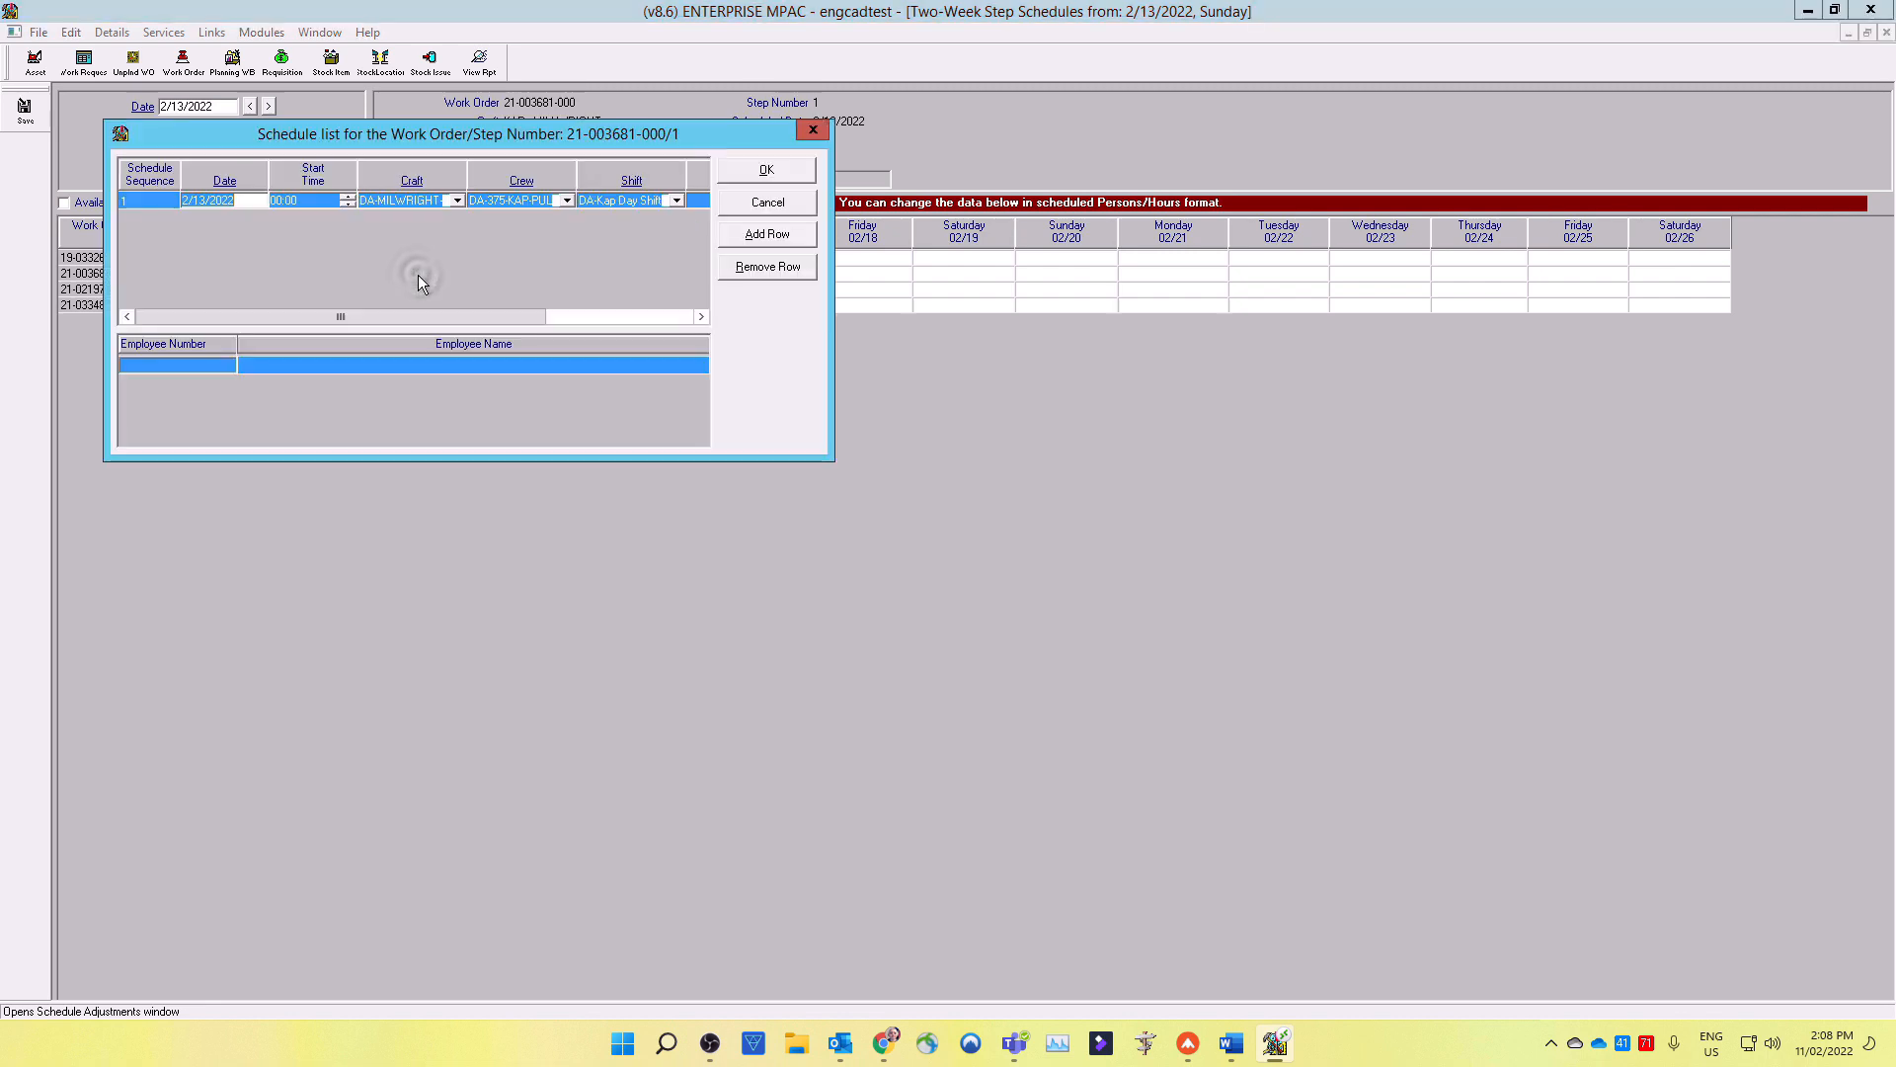
pyautogui.doubleClick(247, 201)
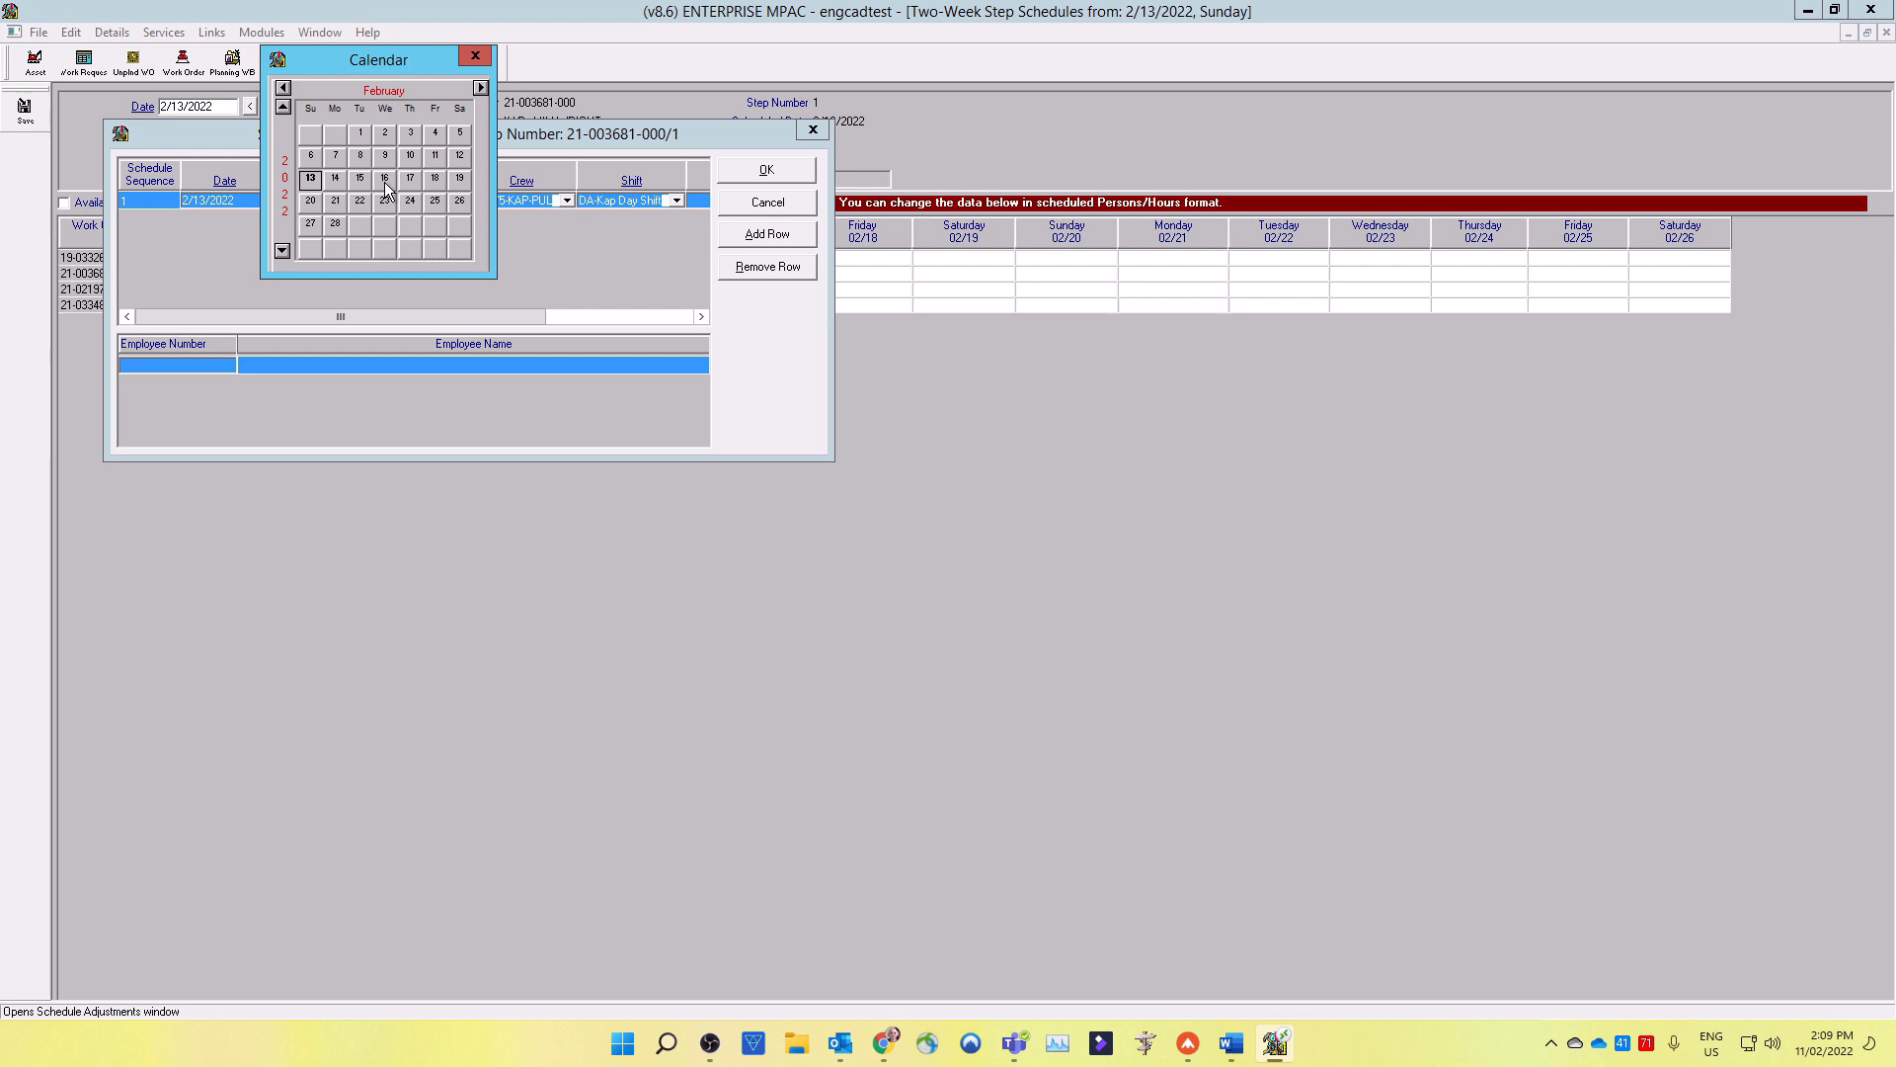
pyautogui.doubleClick(386, 188)
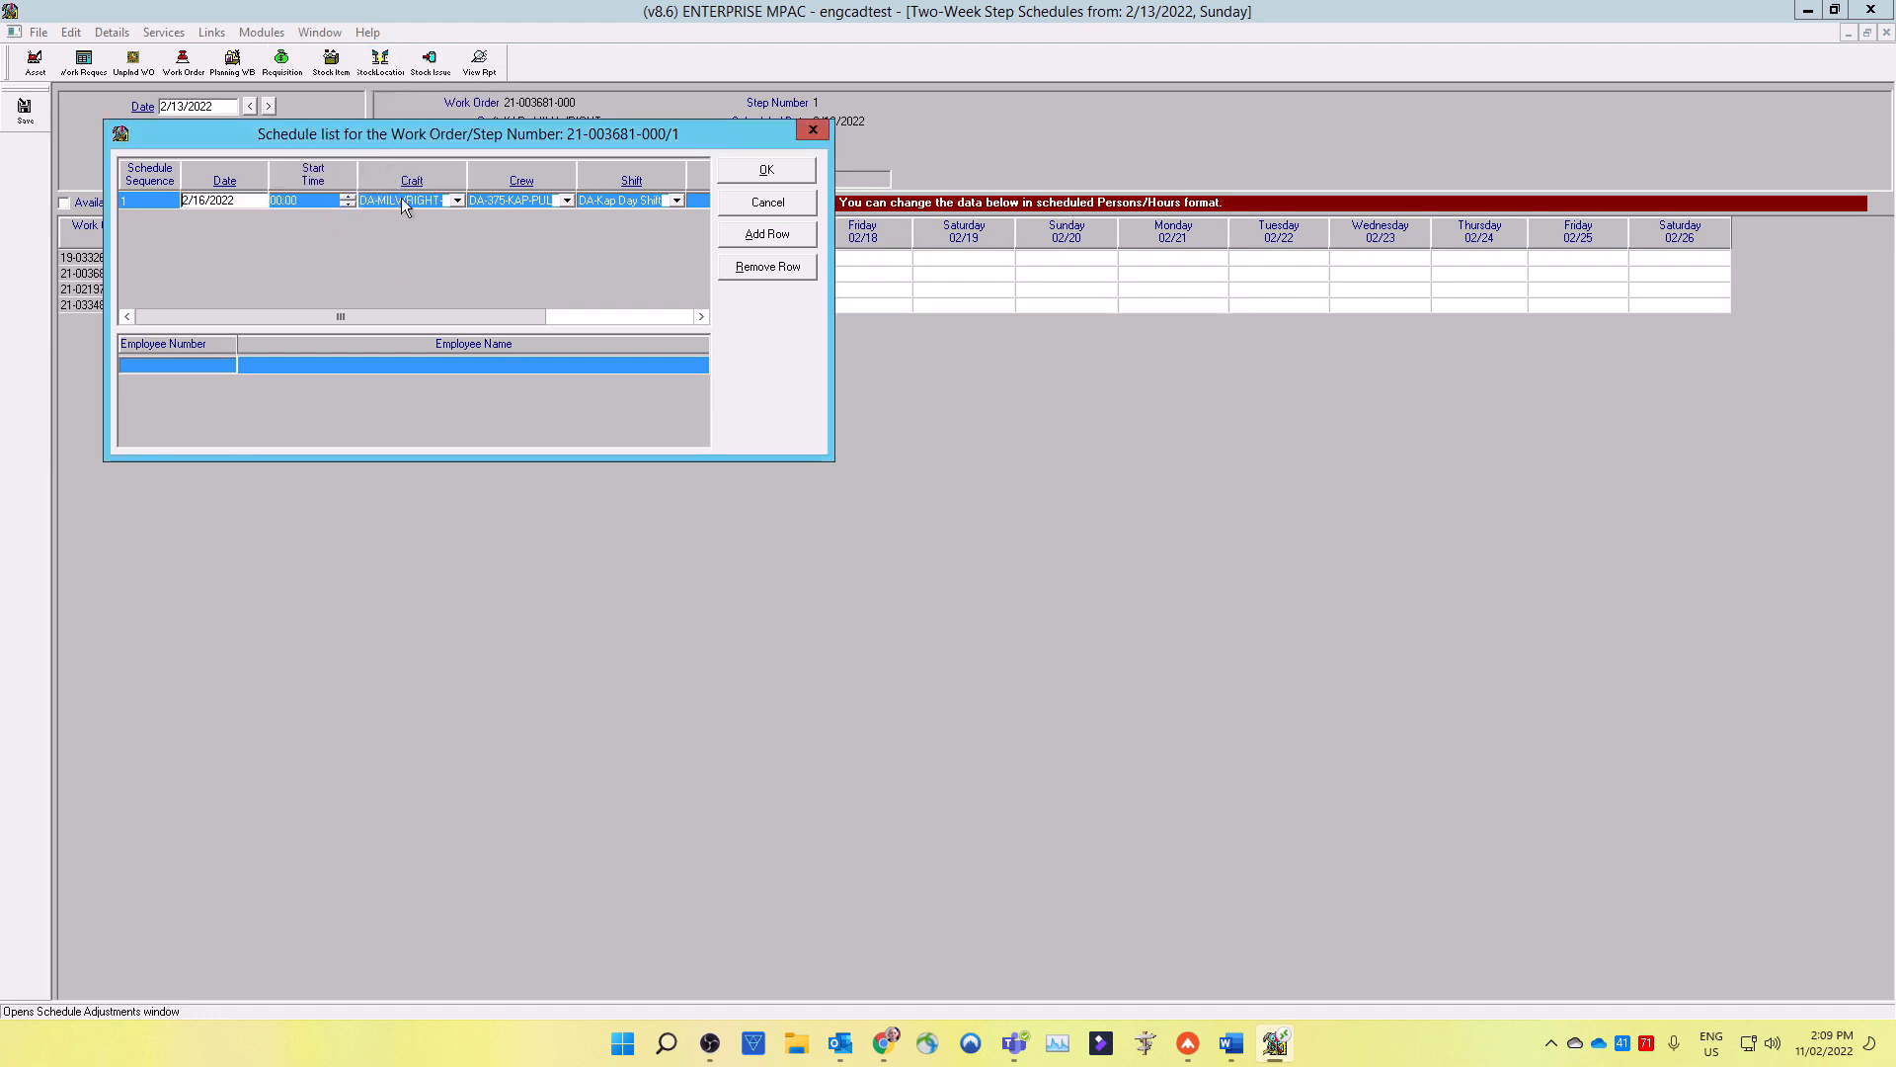
pyautogui.click(774, 170)
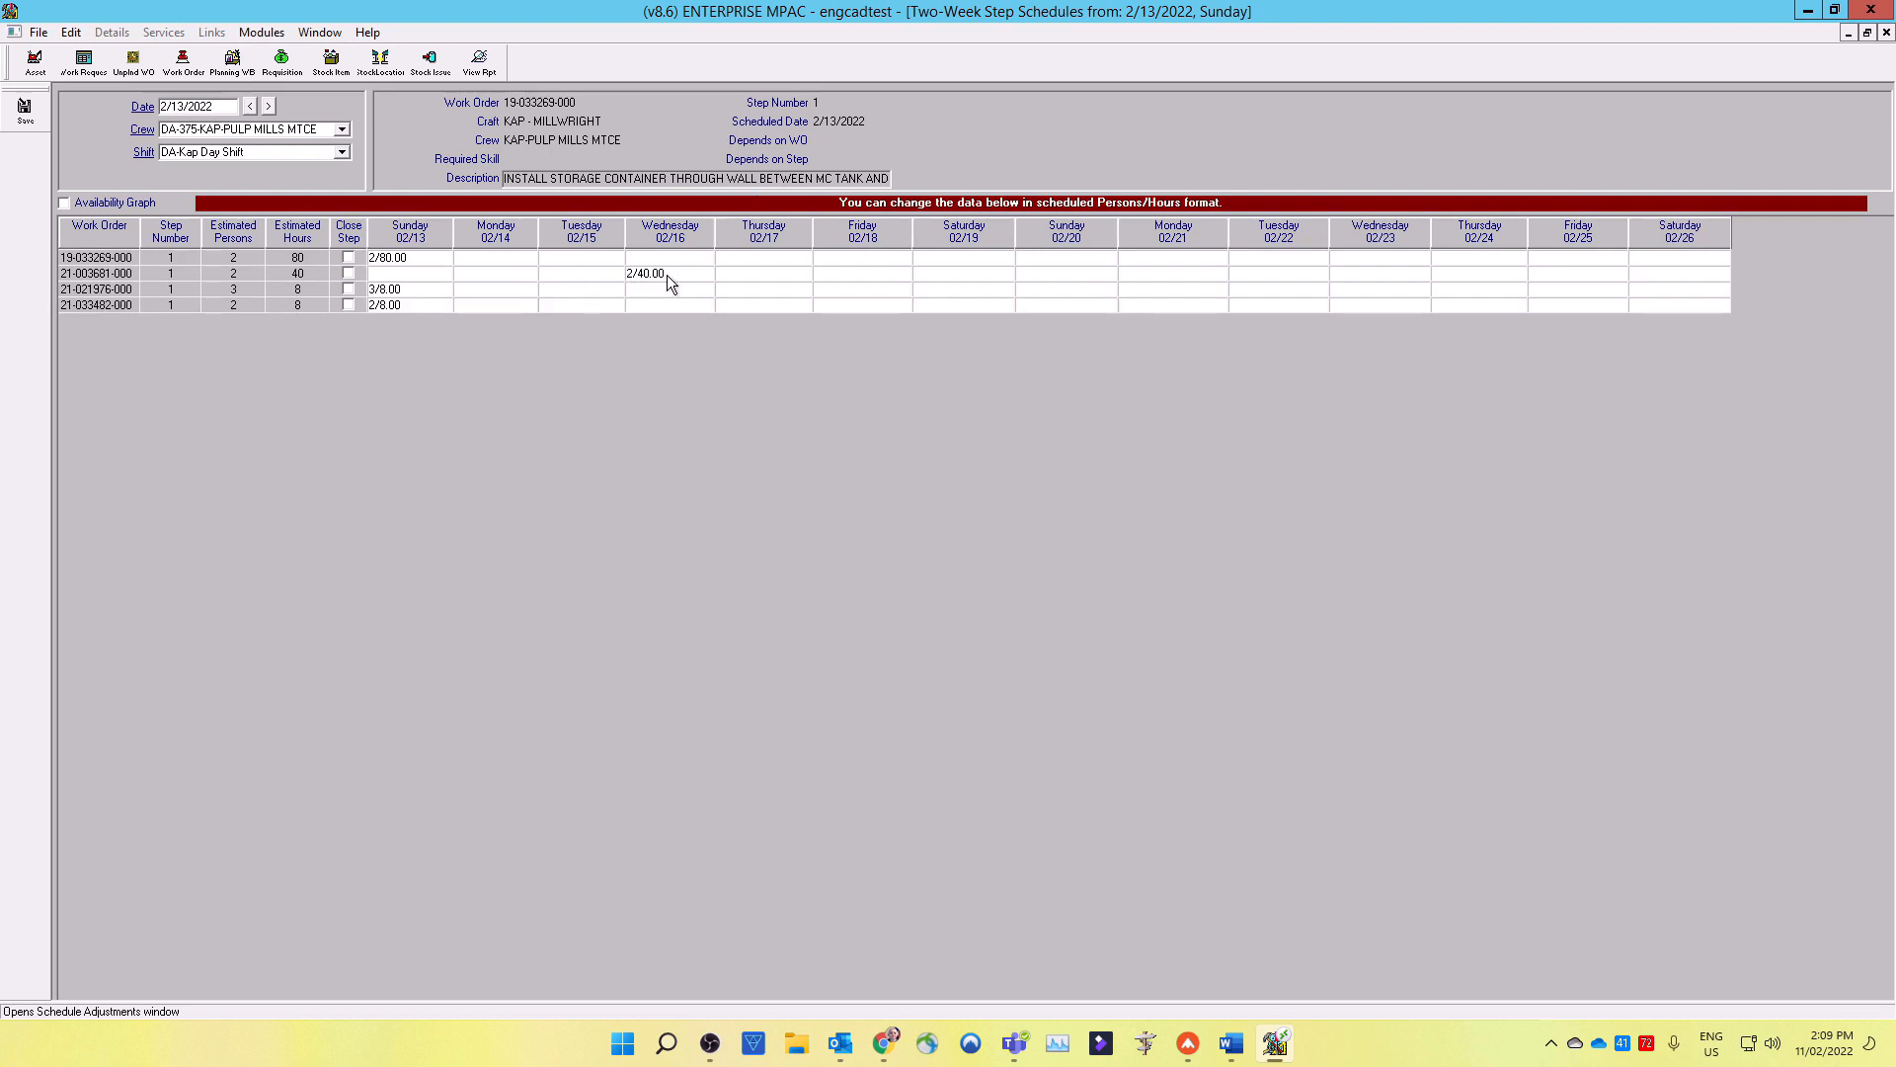
# Close the two-week step schedule and the Graphical Scheduler, and restore the backlog workbench from its maximized size.
pyautogui.click(1886, 33)
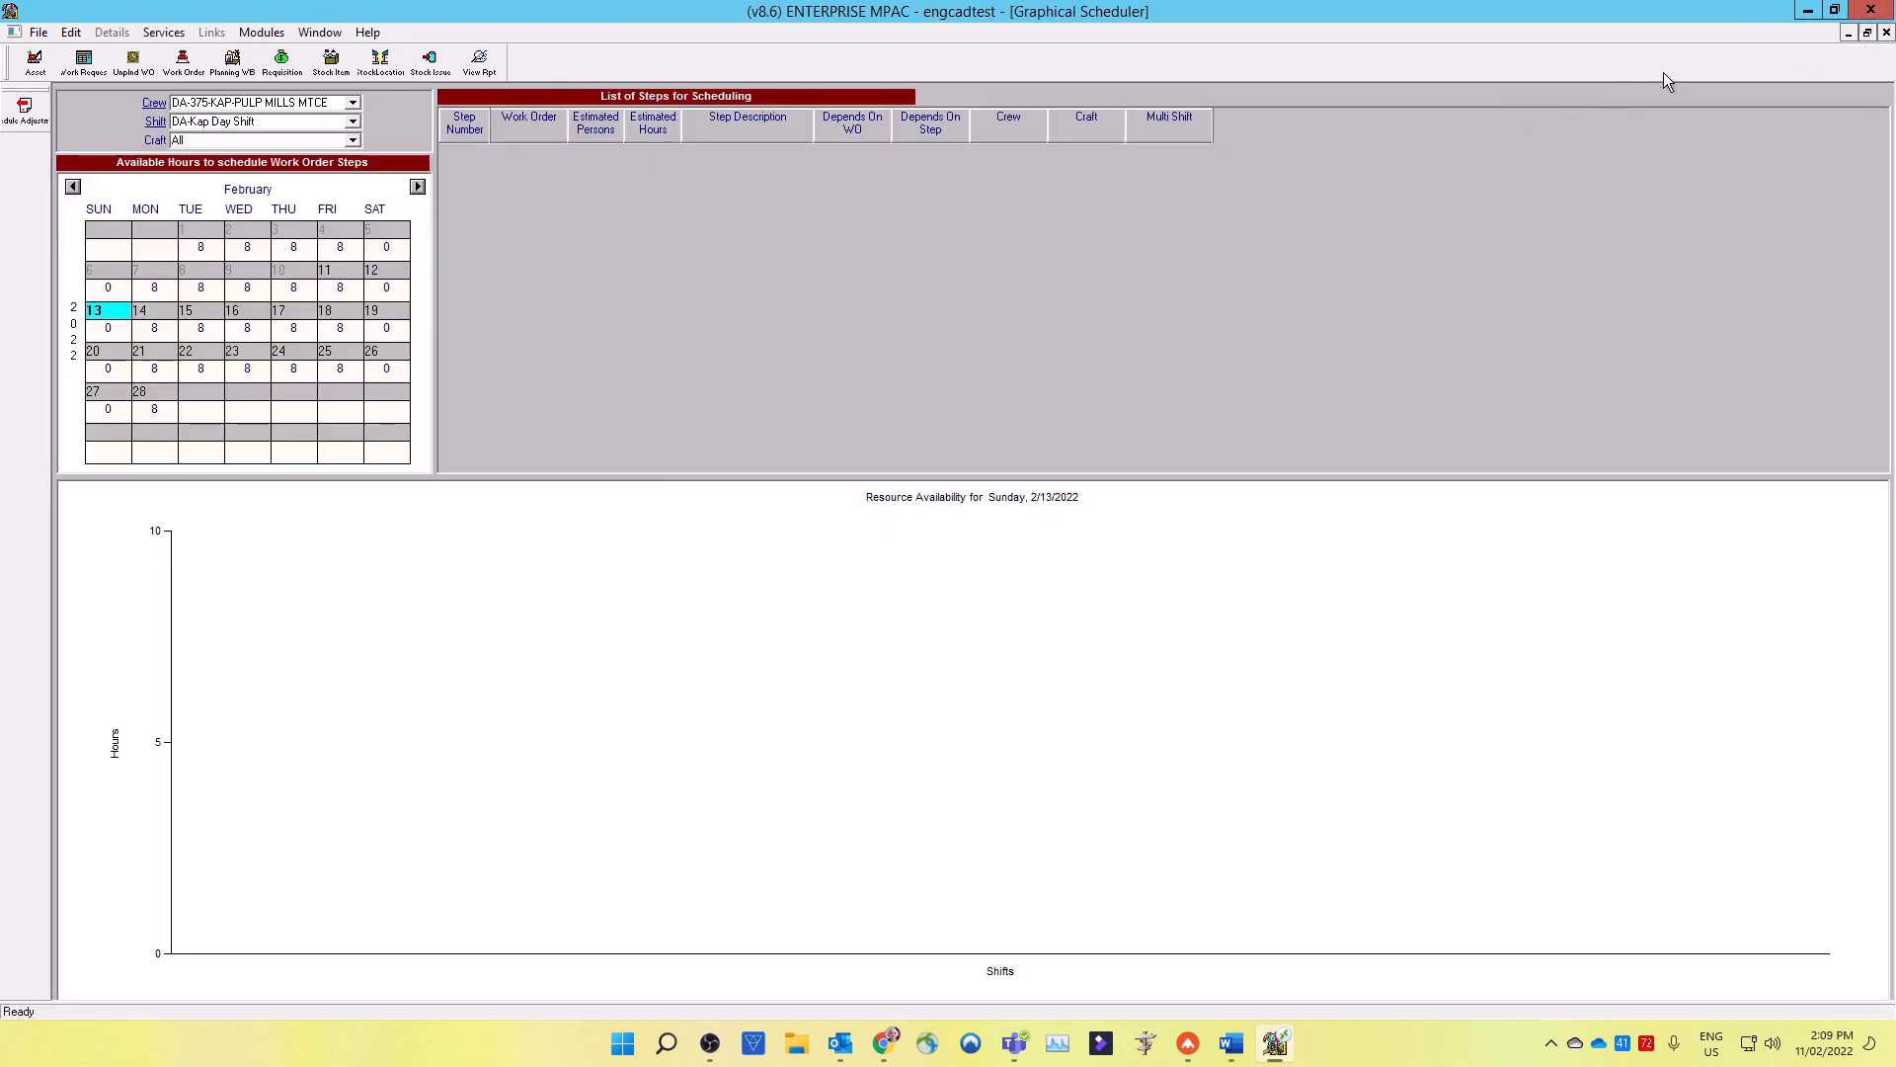
pyautogui.click(1885, 33)
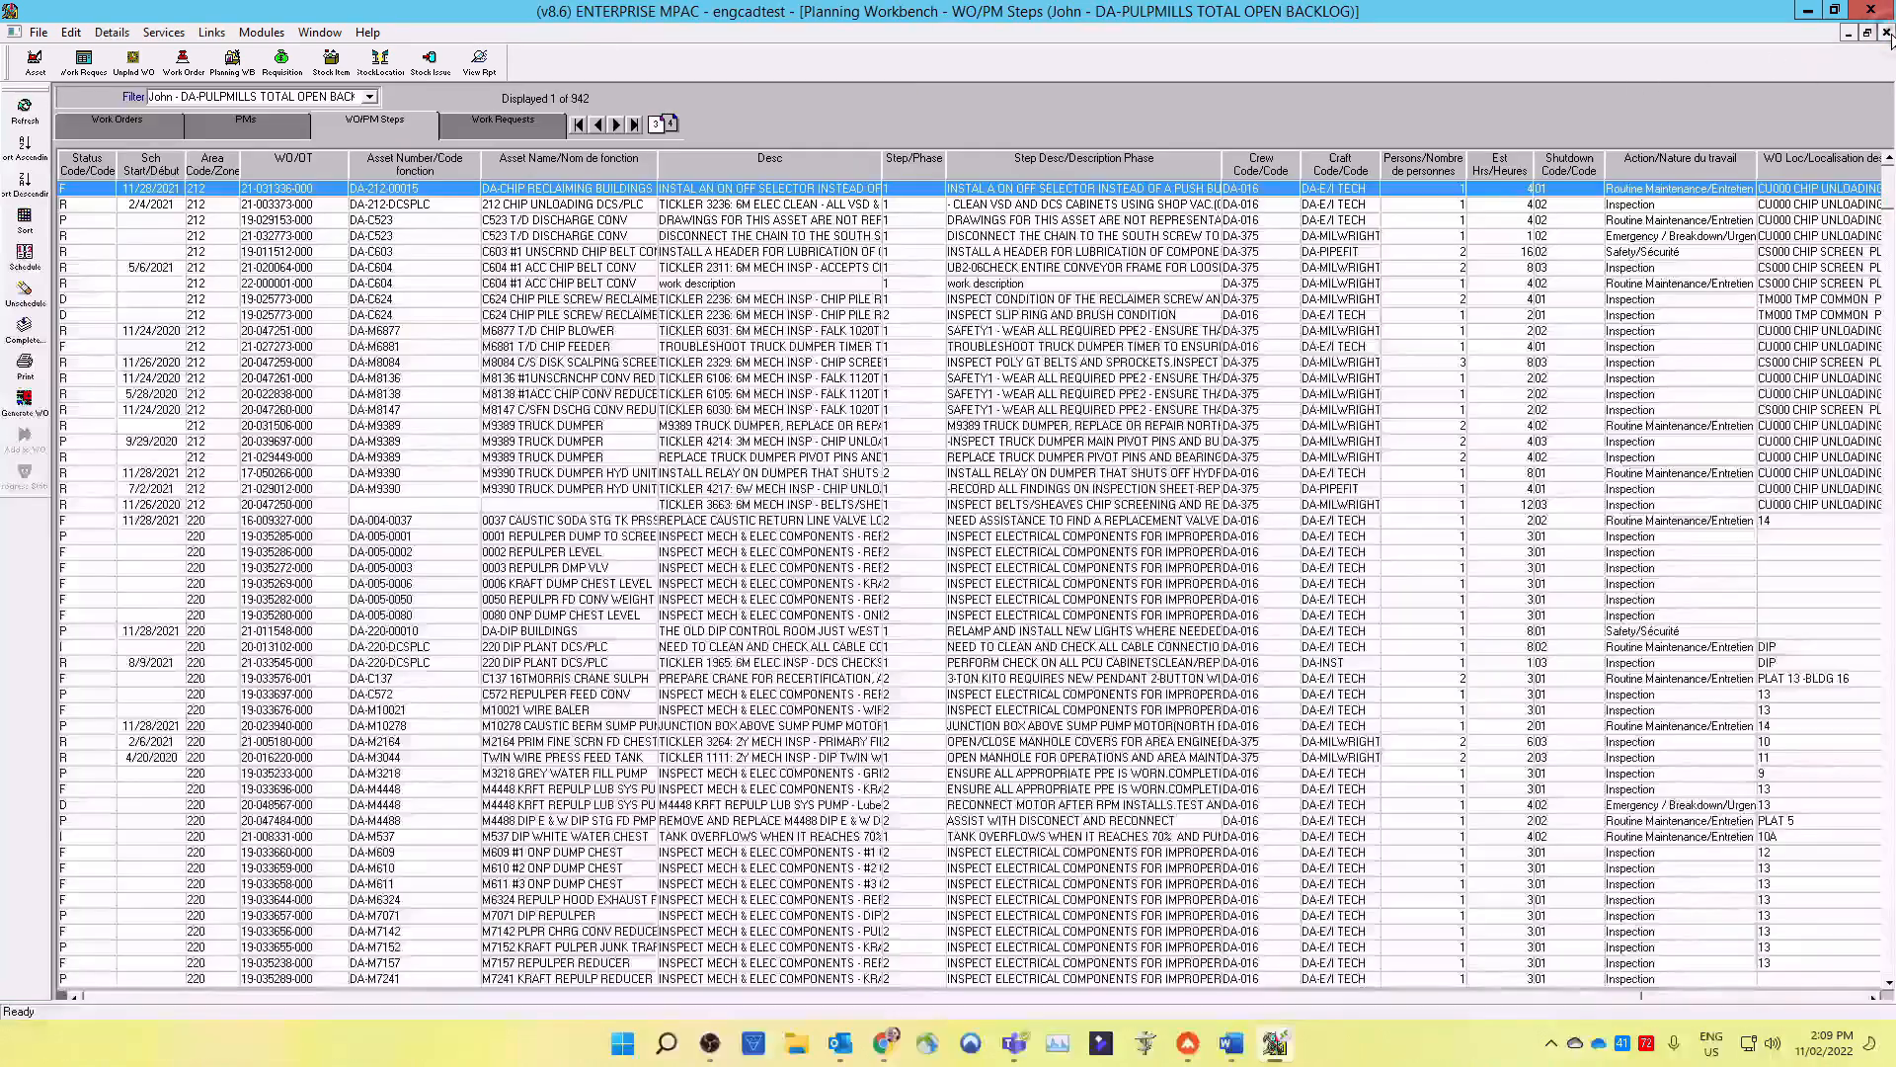
pyautogui.click(1868, 33)
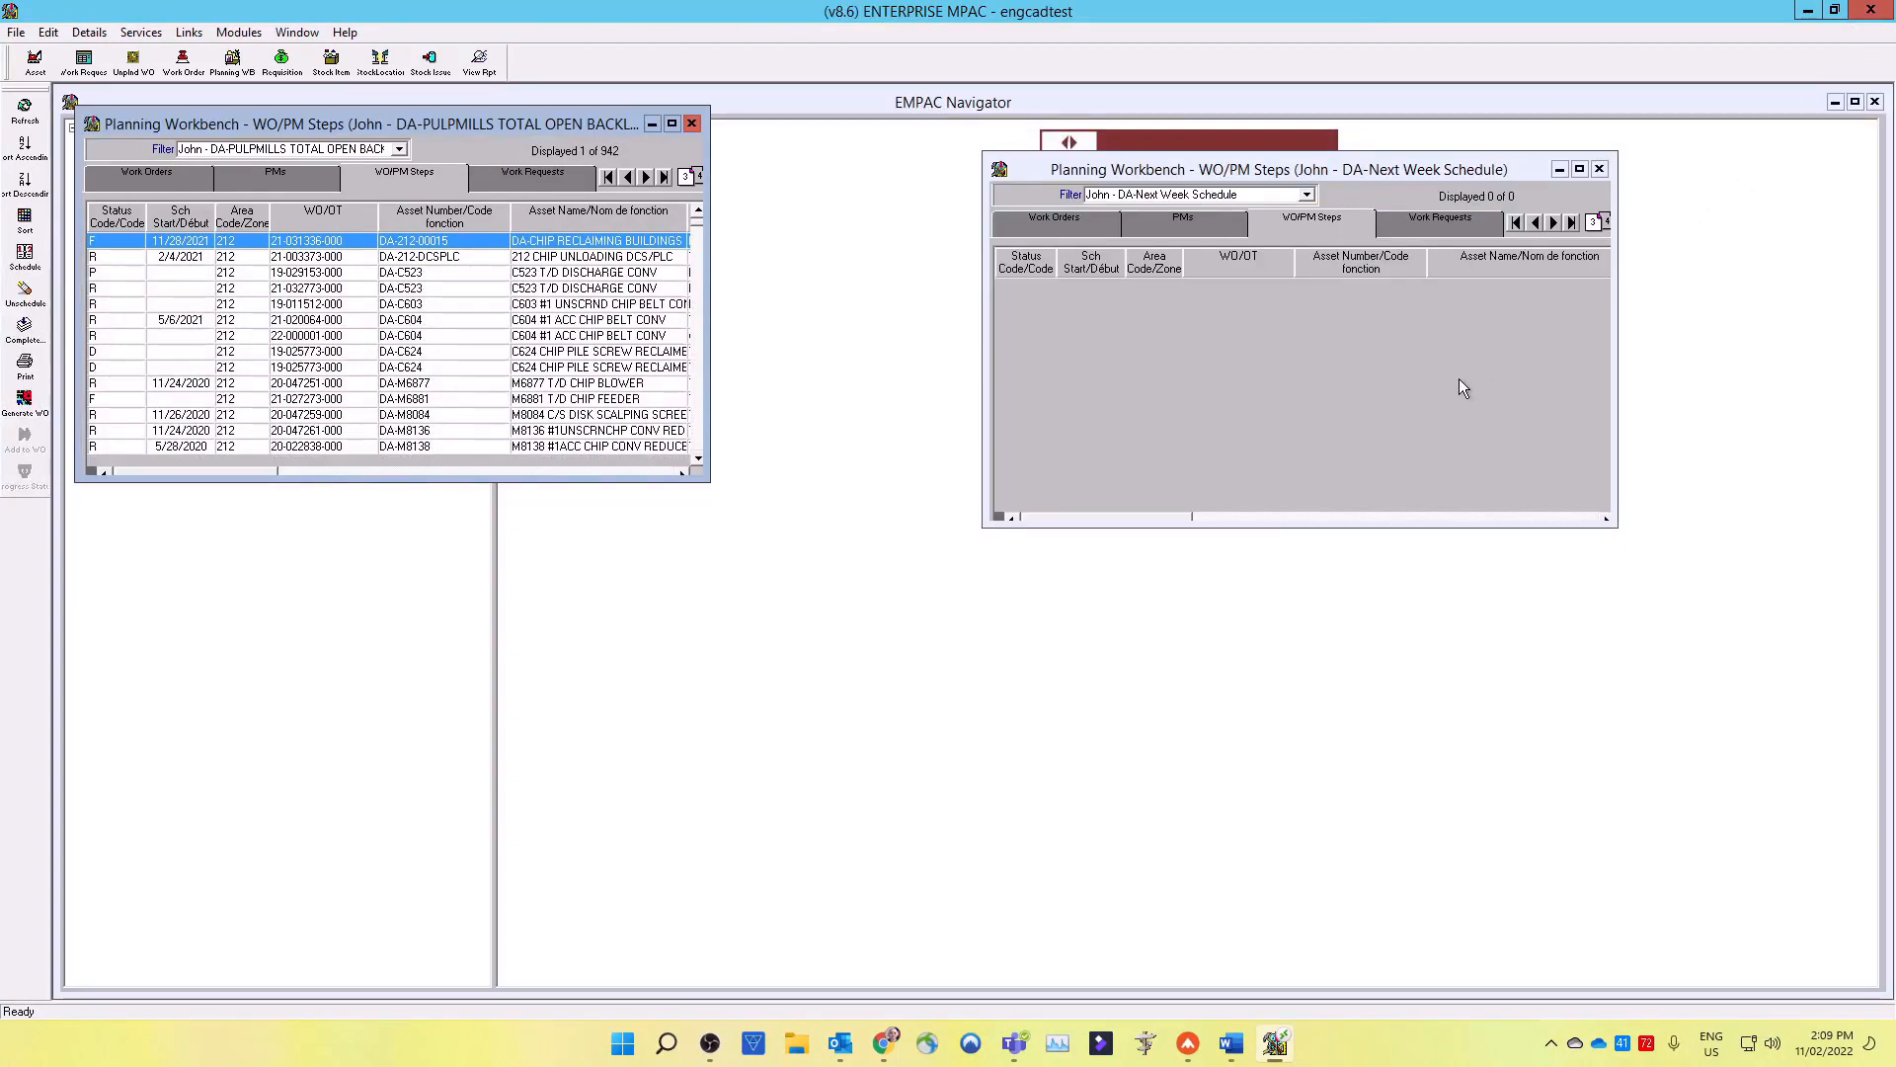
# Refresh the DA-Next Week Schedule workbench, and close both Planning Workbench windows.
pyautogui.click(1141, 174)
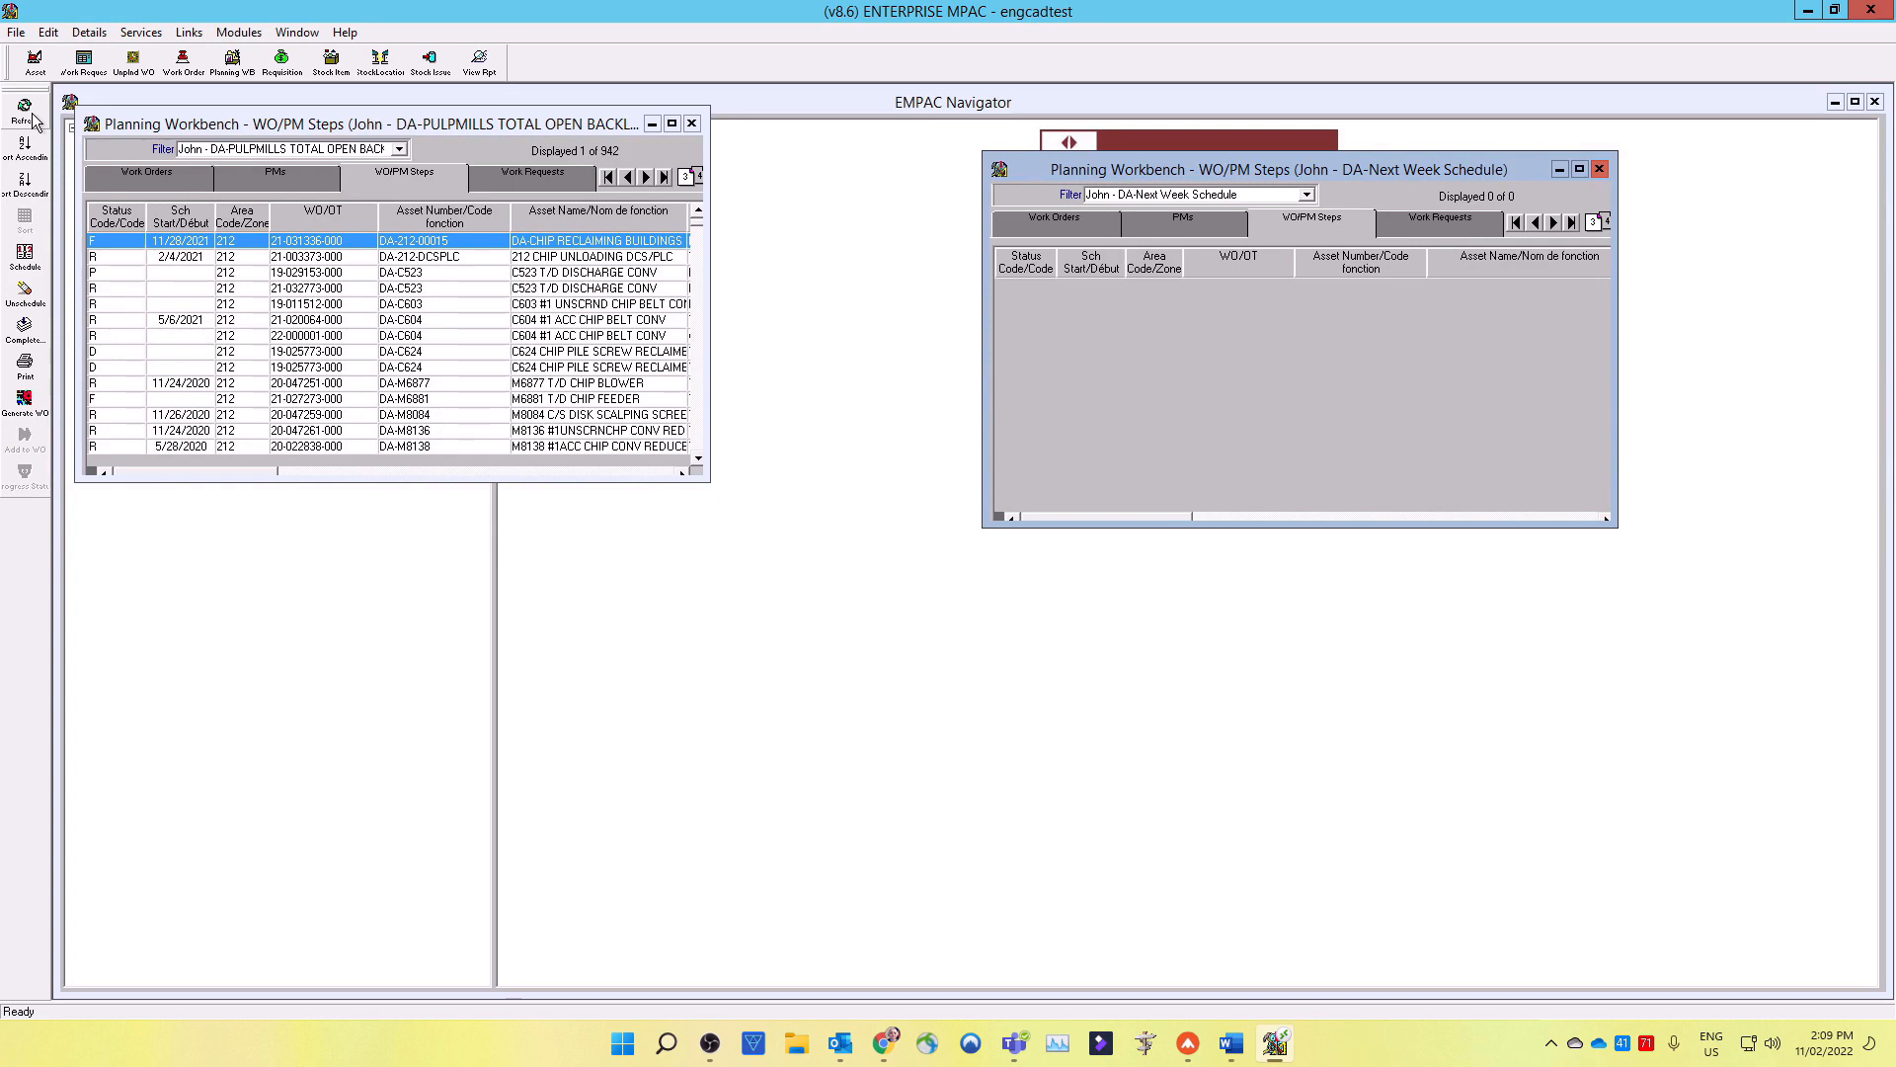
pyautogui.click(34, 120)
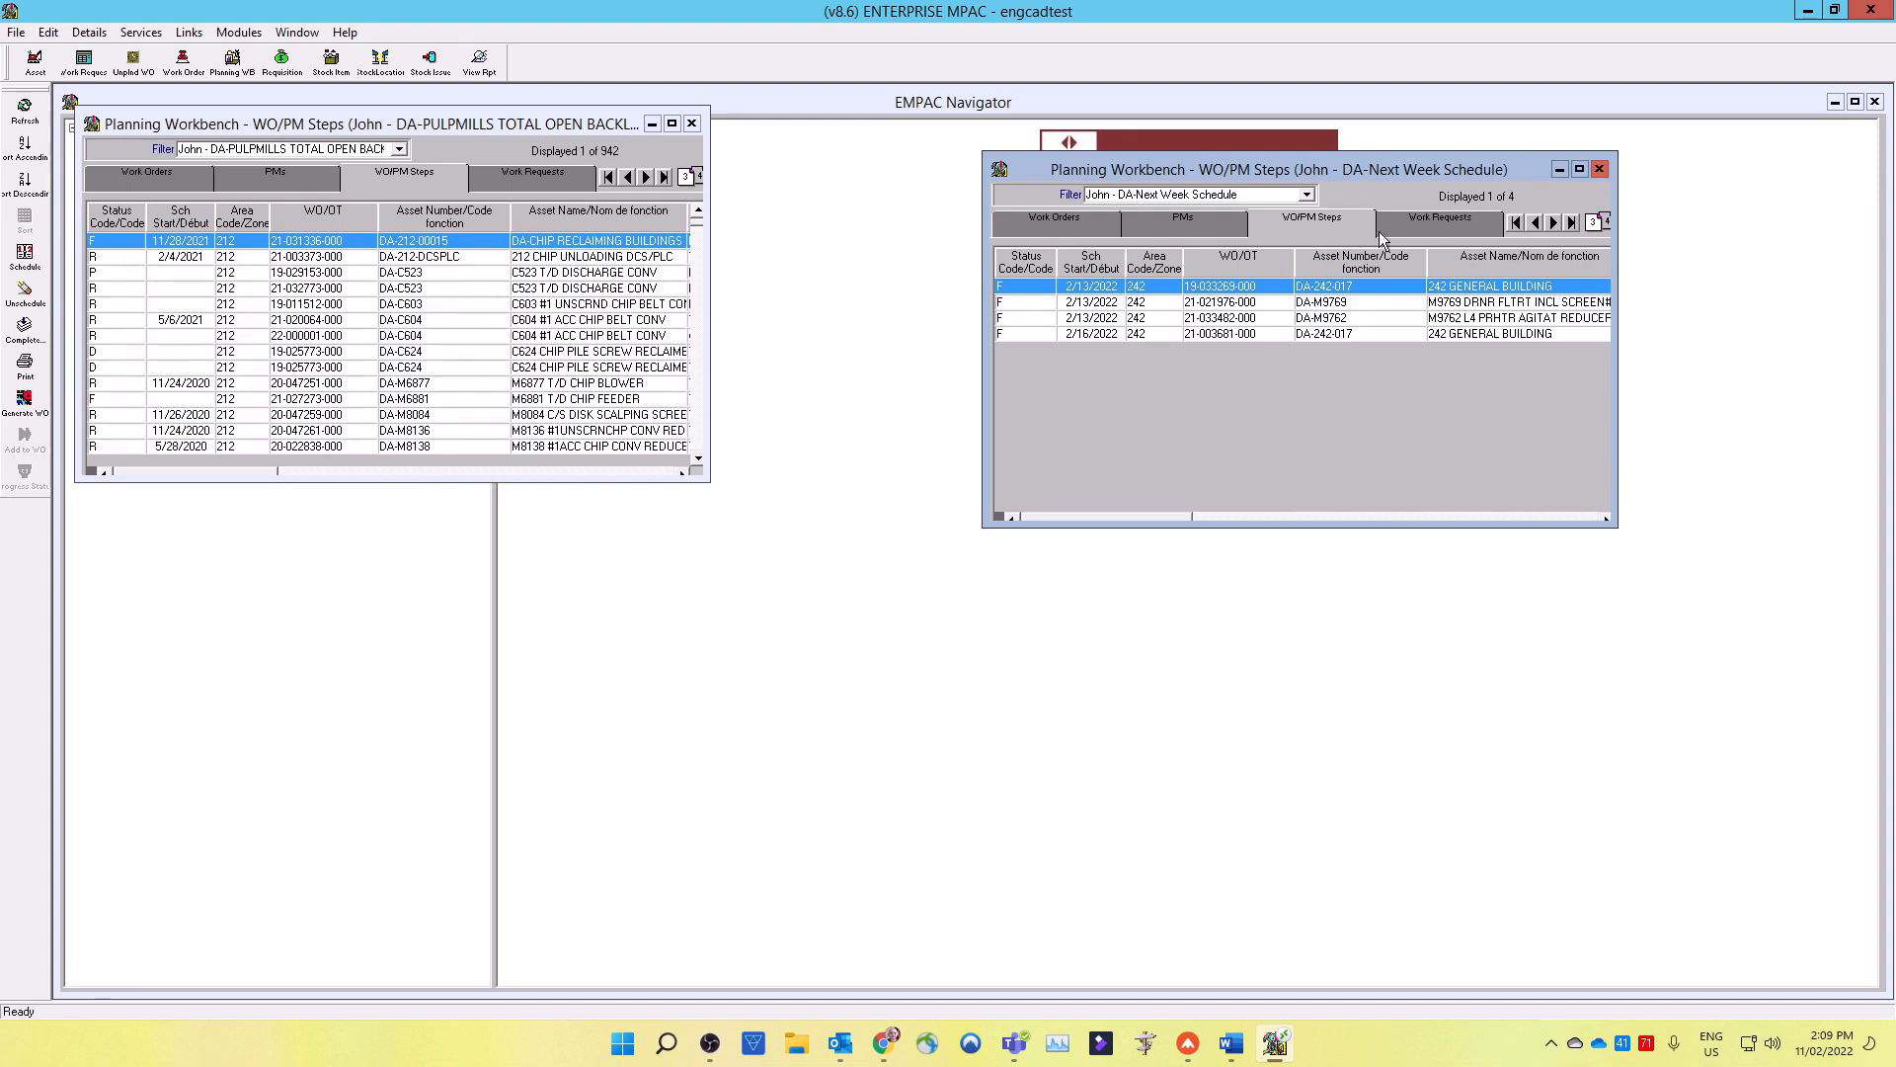
pyautogui.click(1600, 171)
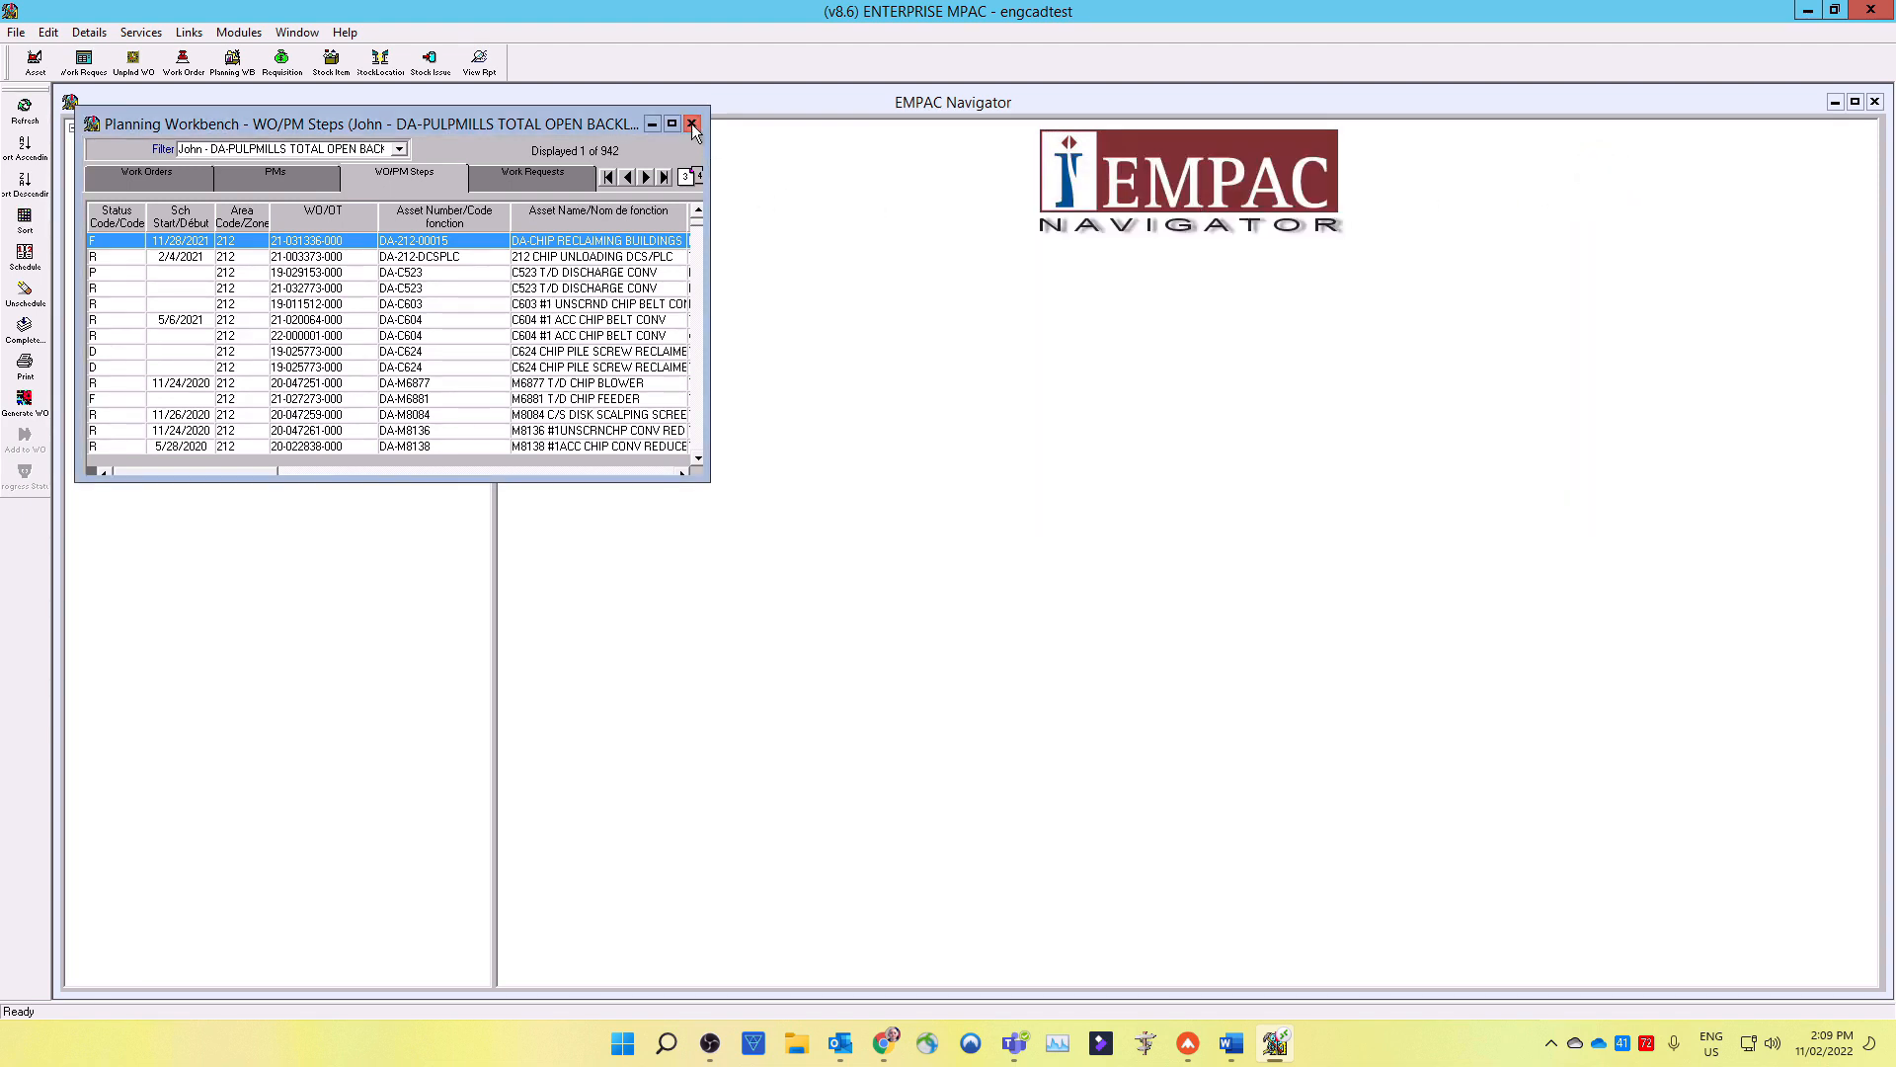
pyautogui.click(693, 124)
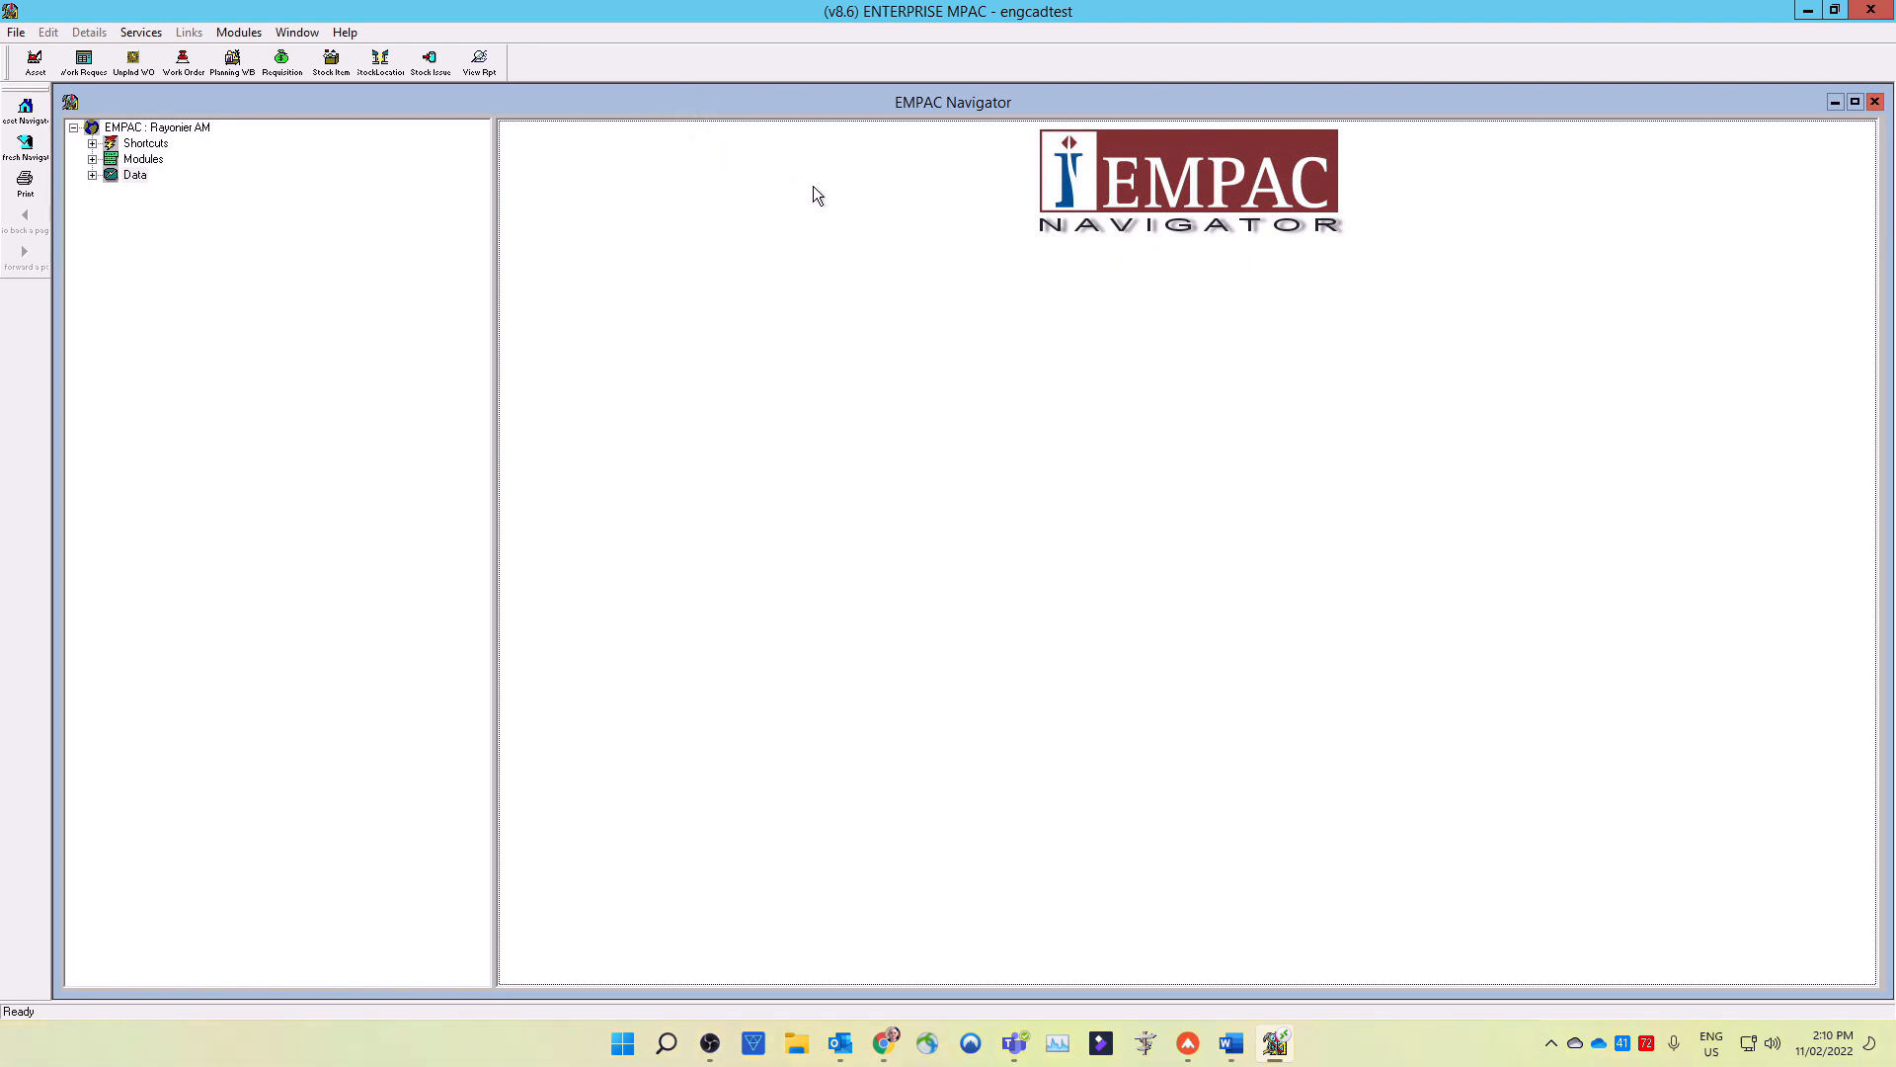